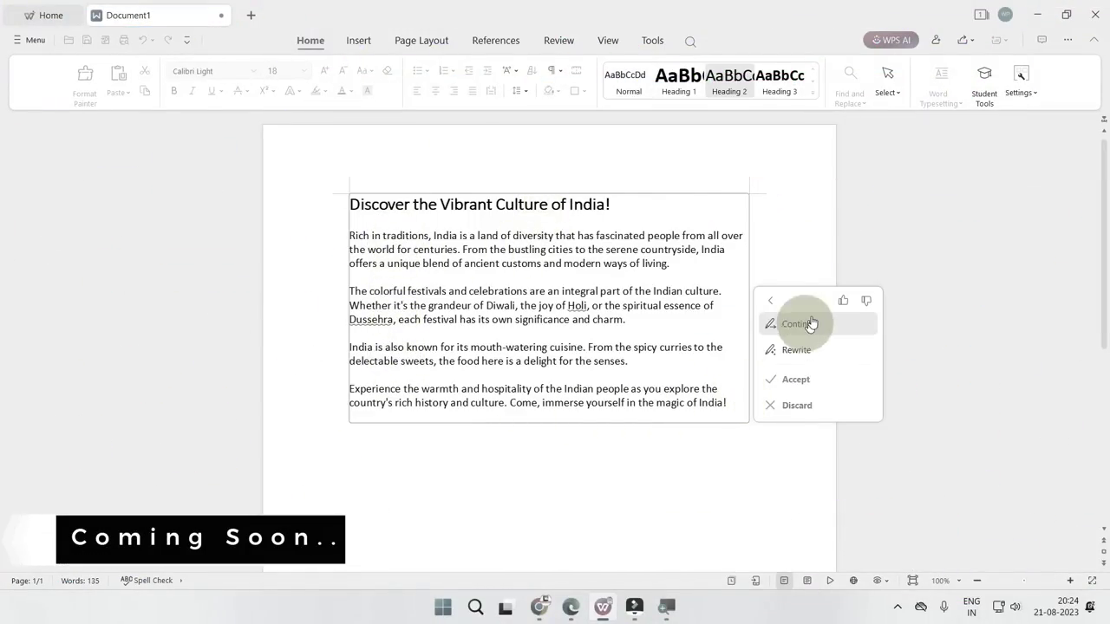
- Have WPS AI continue the 'Discover the Vibrant Culture of India!' post
{"action": "left_click", "coordinate": [798, 352]}
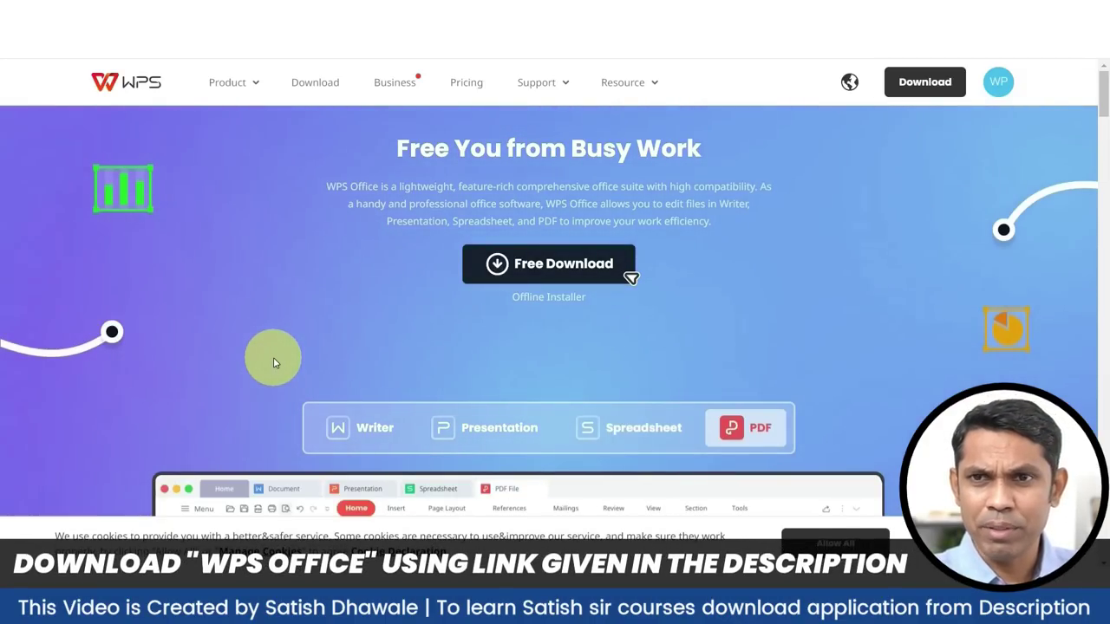
- Get the free WPS Office installer via Free Download on the WPS website
{"action": "left_click", "coordinate": [581, 271]}
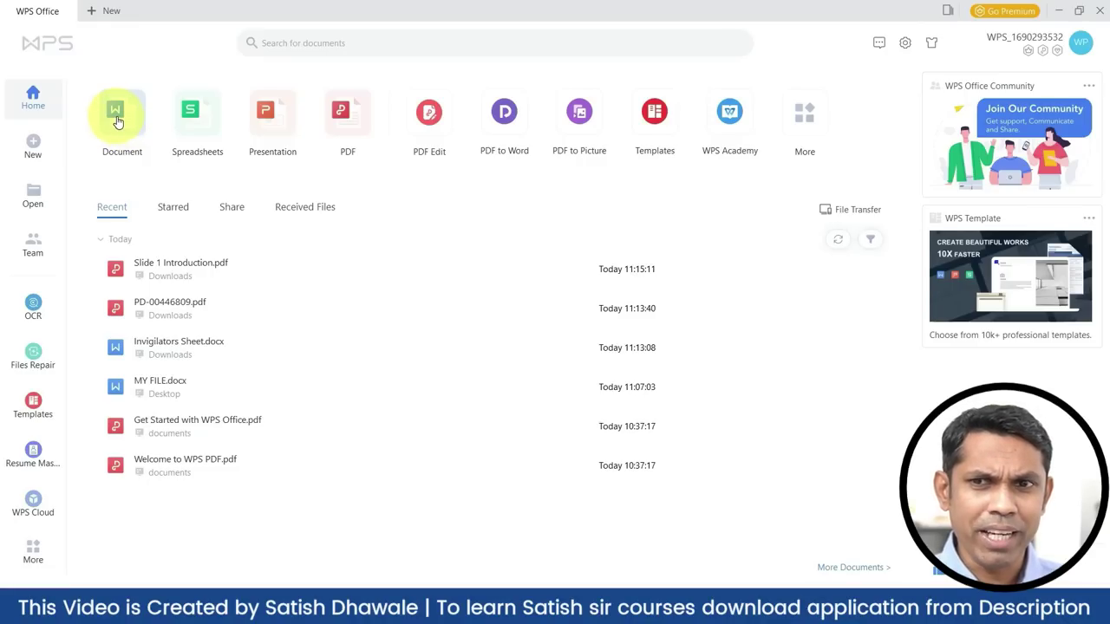
- Open the Document template gallery and browse Letter, Resume, Invitation and Poster rows down to Work
{"action": "left_click", "coordinate": [117, 115]}
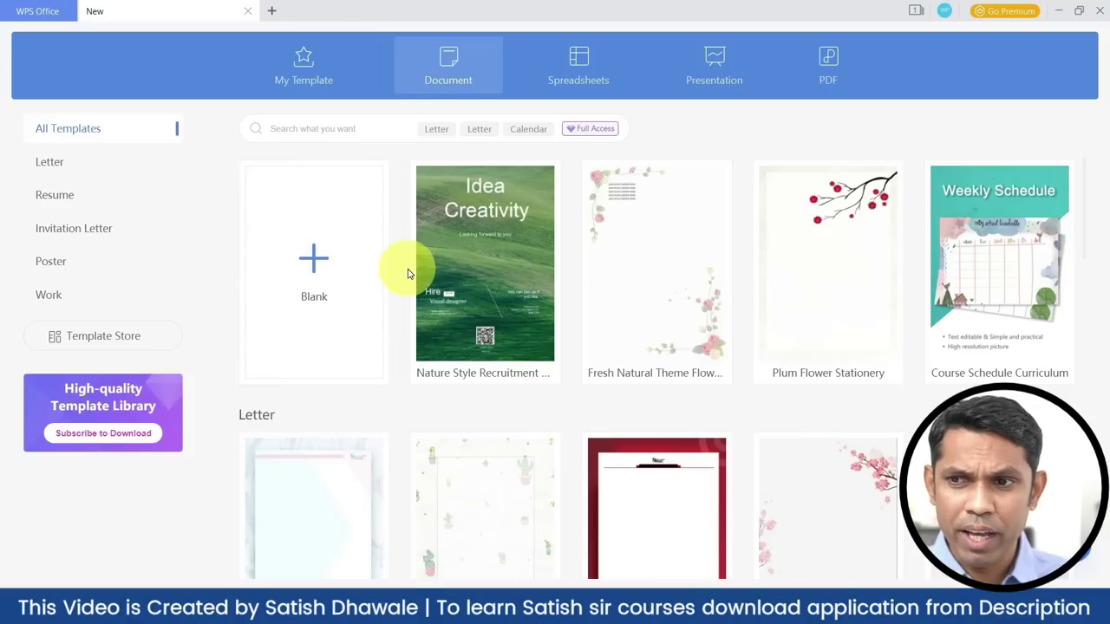
{"action": "scroll", "coordinate": [421, 280], "scroll_direction": "down", "scroll_amount": 2}
{"action": "scroll", "coordinate": [421, 280], "scroll_direction": "down", "scroll_amount": 3}
{"action": "scroll", "coordinate": [420, 281], "scroll_direction": "down", "scroll_amount": 3}
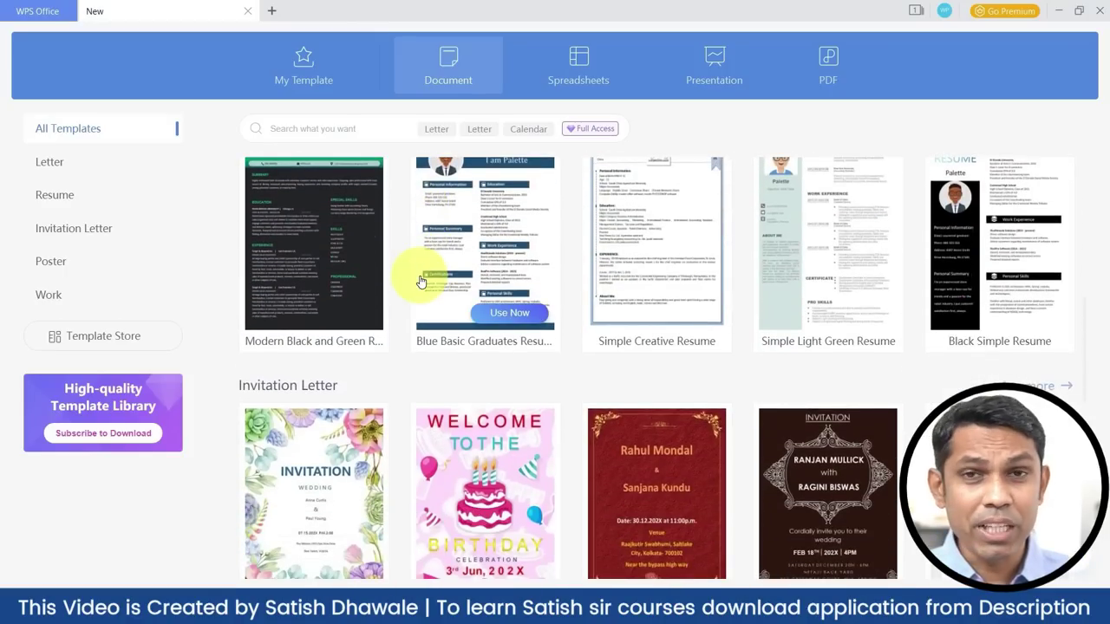
{"action": "scroll", "coordinate": [420, 282], "scroll_direction": "down", "scroll_amount": 3}
{"action": "scroll", "coordinate": [420, 281], "scroll_direction": "down", "scroll_amount": 3}
{"action": "scroll", "coordinate": [420, 281], "scroll_direction": "down", "scroll_amount": 2}
{"action": "scroll", "coordinate": [420, 286], "scroll_direction": "down", "scroll_amount": 1}
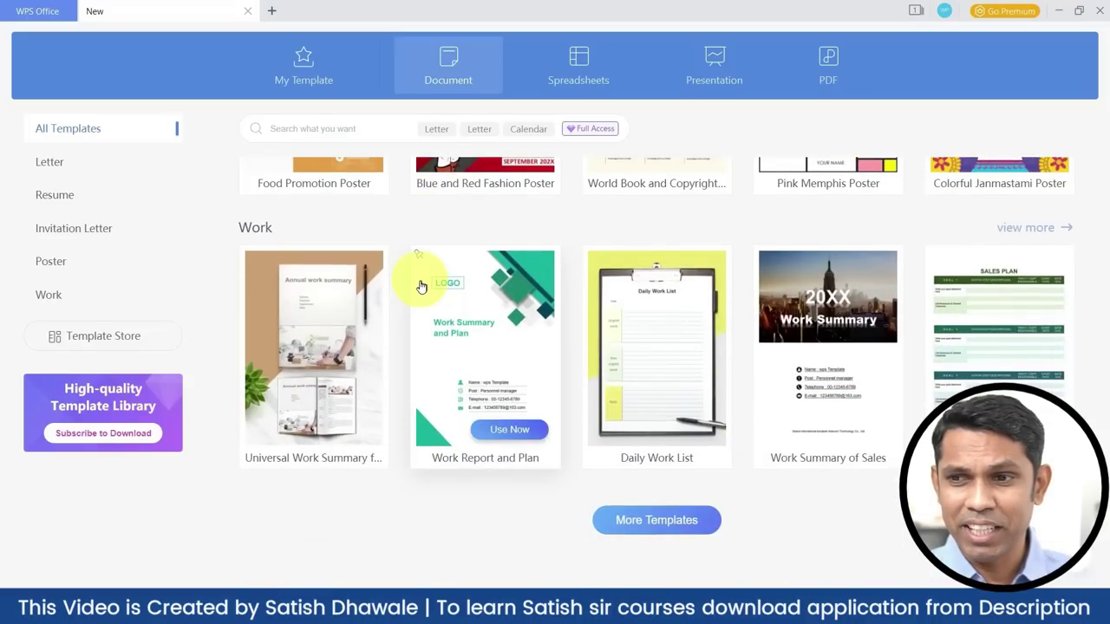
{"action": "scroll", "coordinate": [527, 354], "scroll_direction": "up", "scroll_amount": 10}
{"action": "scroll", "coordinate": [521, 347], "scroll_direction": "down", "scroll_amount": 2}
{"action": "scroll", "coordinate": [520, 347], "scroll_direction": "up", "scroll_amount": 4}
{"action": "scroll", "coordinate": [533, 356], "scroll_direction": "down", "scroll_amount": 3}
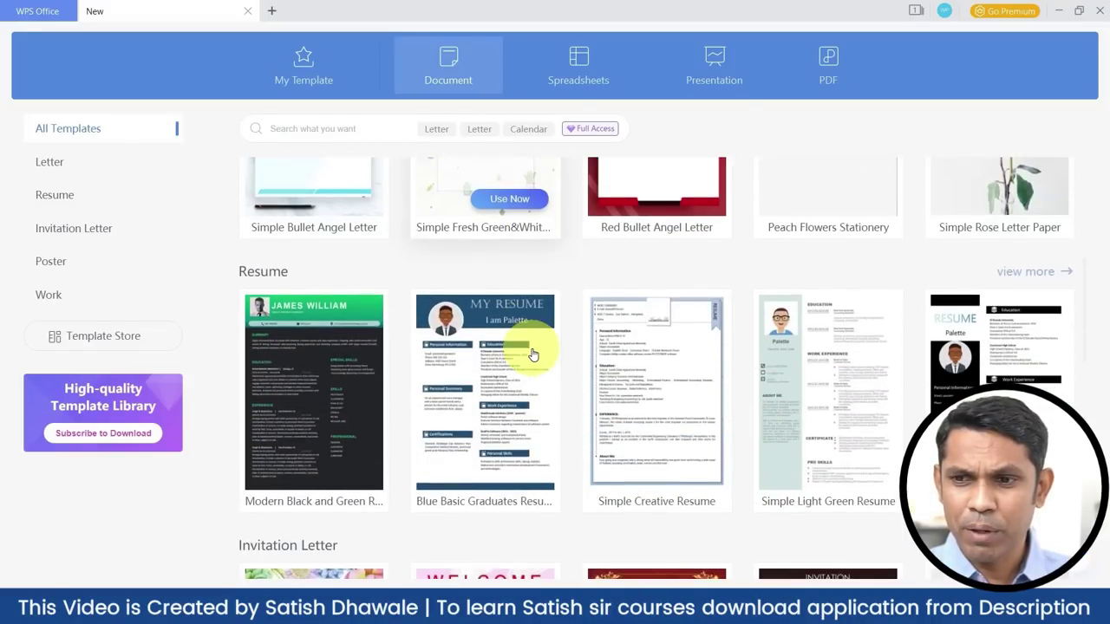
{"action": "scroll", "coordinate": [530, 354], "scroll_direction": "down", "scroll_amount": 2}
{"action": "scroll", "coordinate": [815, 289], "scroll_direction": "down", "scroll_amount": 3}
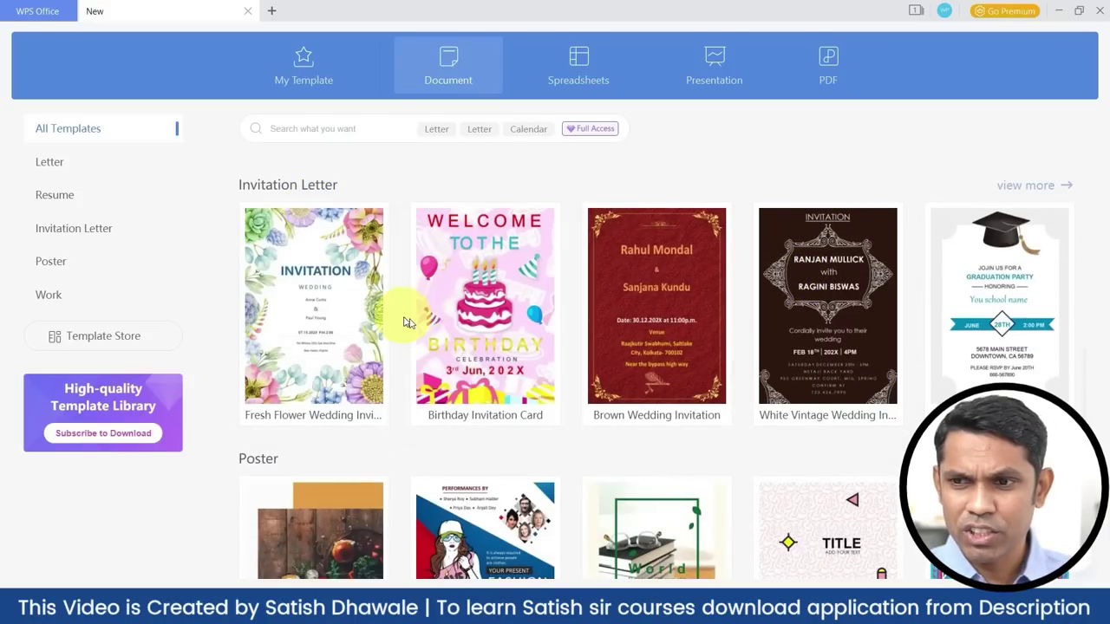
{"action": "scroll", "coordinate": [564, 329], "scroll_direction": "down", "scroll_amount": 3}
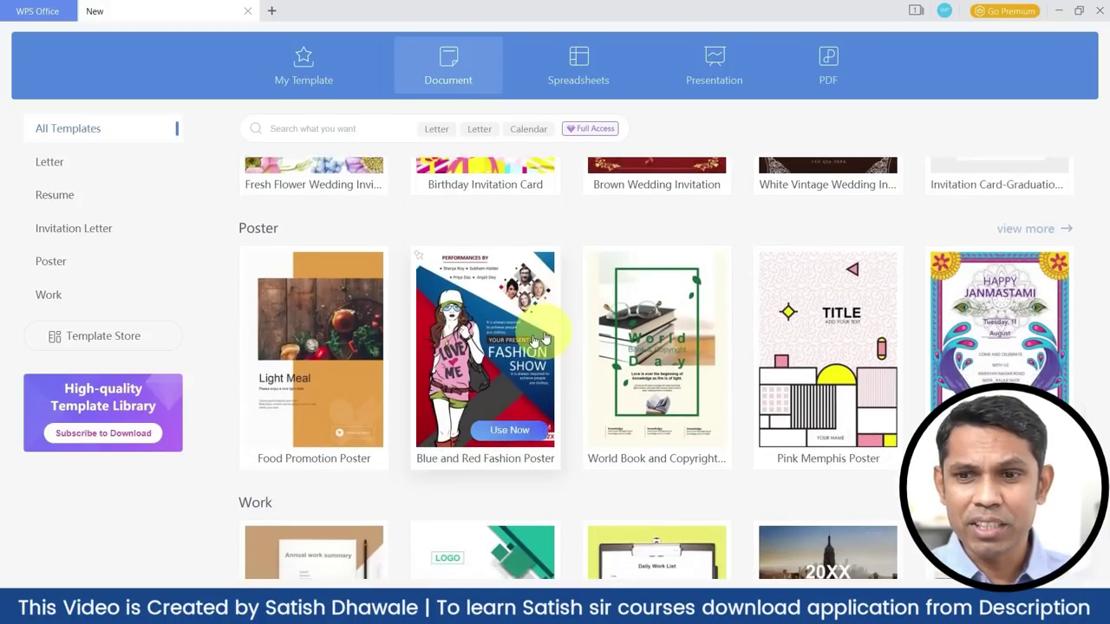
{"action": "scroll", "coordinate": [545, 322], "scroll_direction": "down", "scroll_amount": 4}
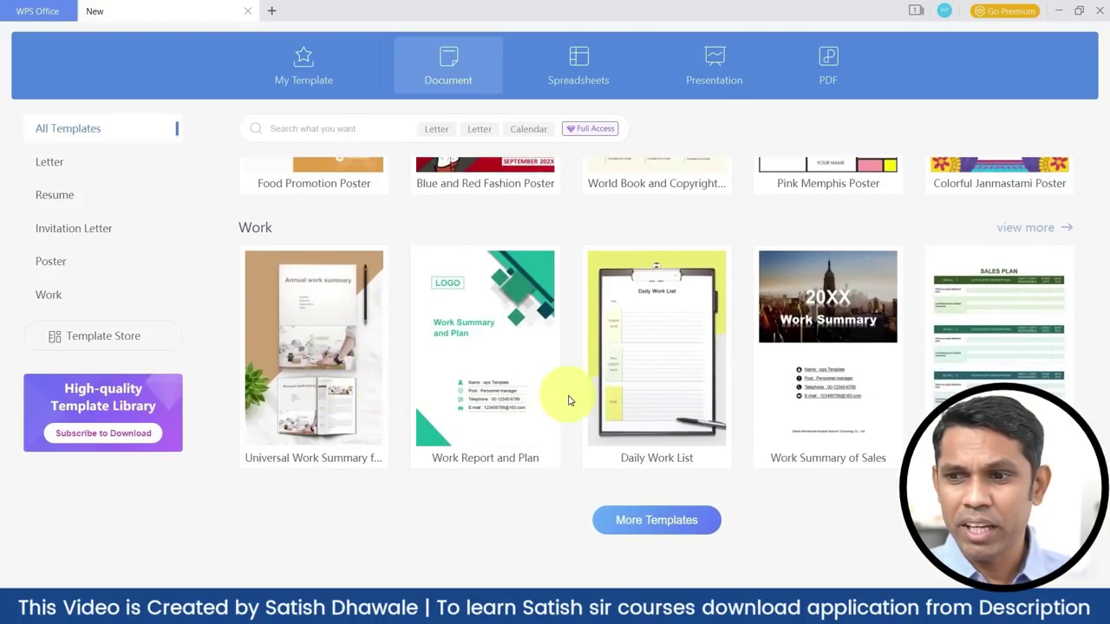
- Browse the More Templates store in its own tab, then go back to the New tab
{"action": "left_click", "coordinate": [617, 518]}
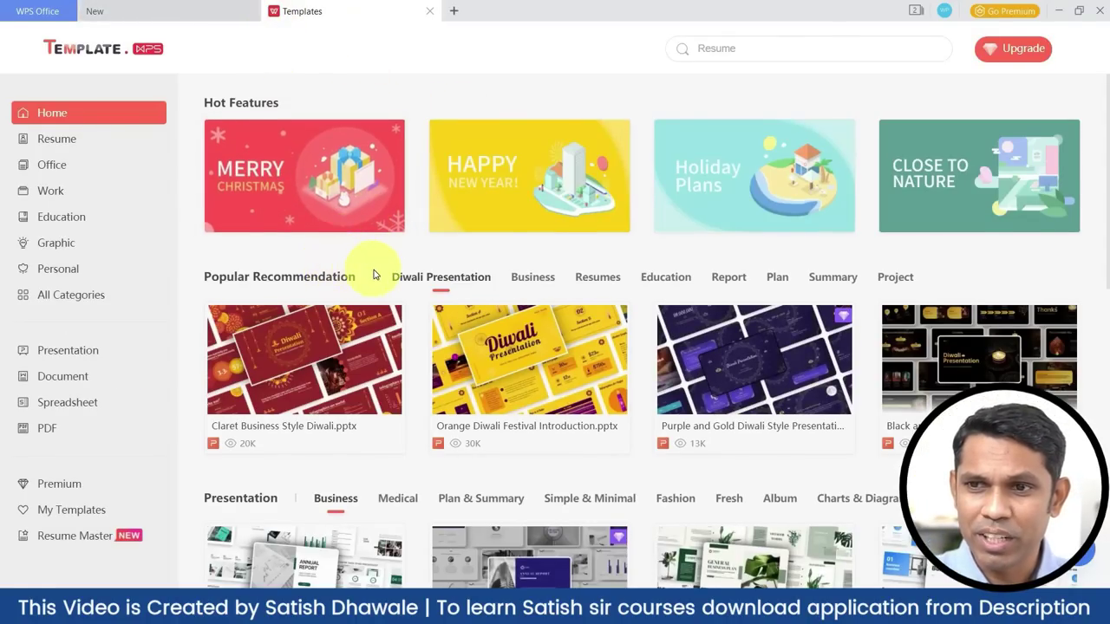
{"action": "scroll", "coordinate": [374, 286], "scroll_direction": "down", "scroll_amount": 1}
{"action": "scroll", "coordinate": [378, 295], "scroll_direction": "down", "scroll_amount": 1}
{"action": "scroll", "coordinate": [359, 346], "scroll_direction": "down", "scroll_amount": 1}
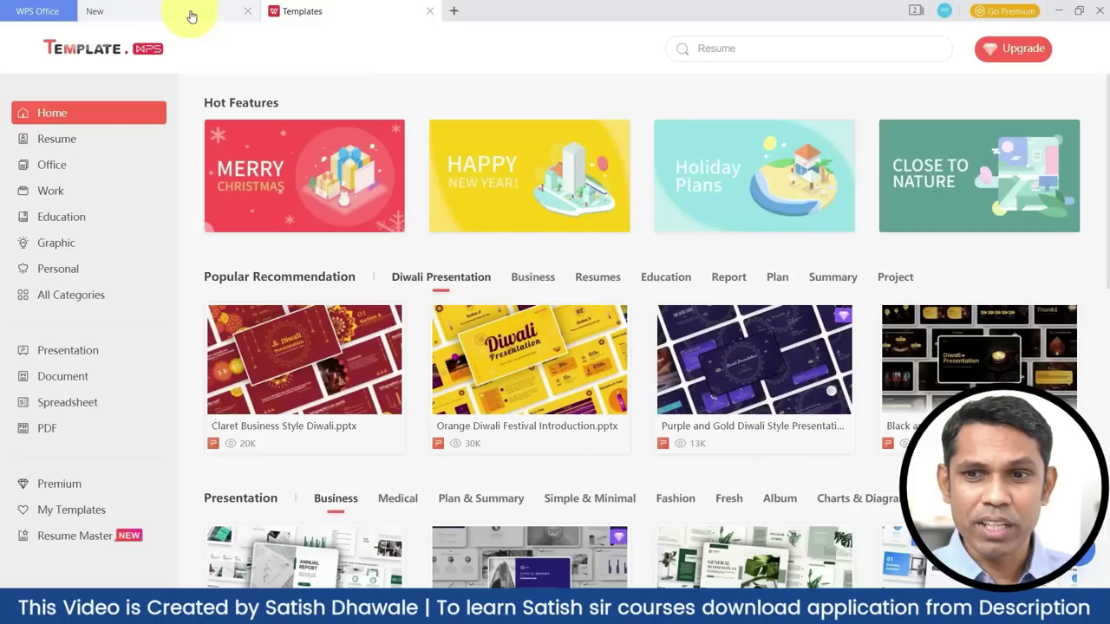
{"action": "left_click", "coordinate": [192, 17]}
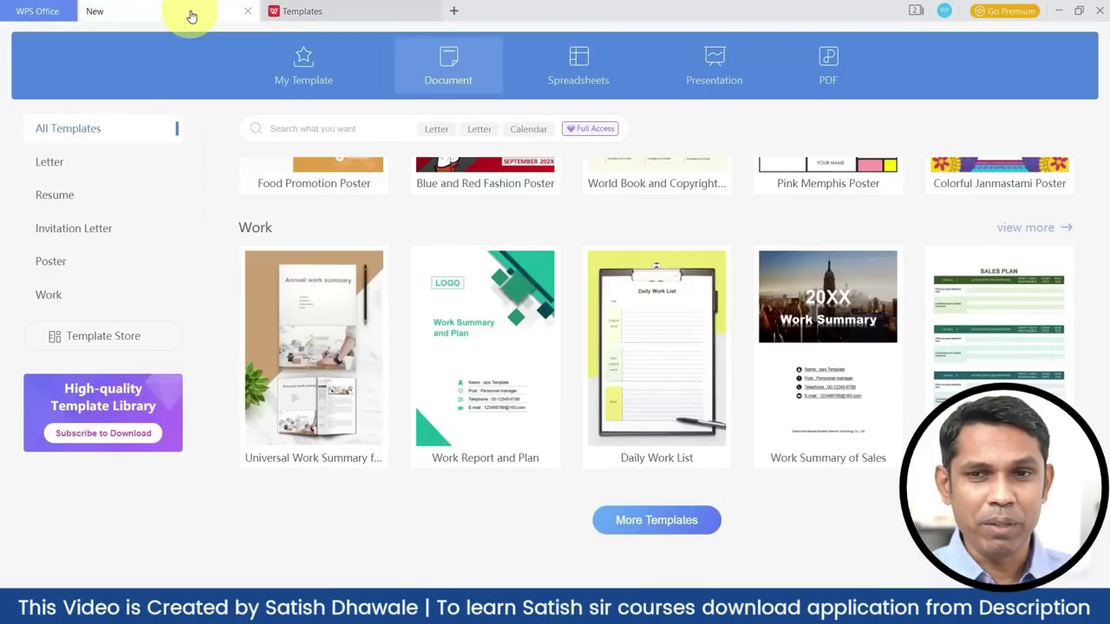
- Return to the top of the gallery and create a Blank document
{"action": "scroll", "coordinate": [508, 407], "scroll_direction": "up", "scroll_amount": 3}
{"action": "scroll", "coordinate": [446, 286], "scroll_direction": "up", "scroll_amount": 6}
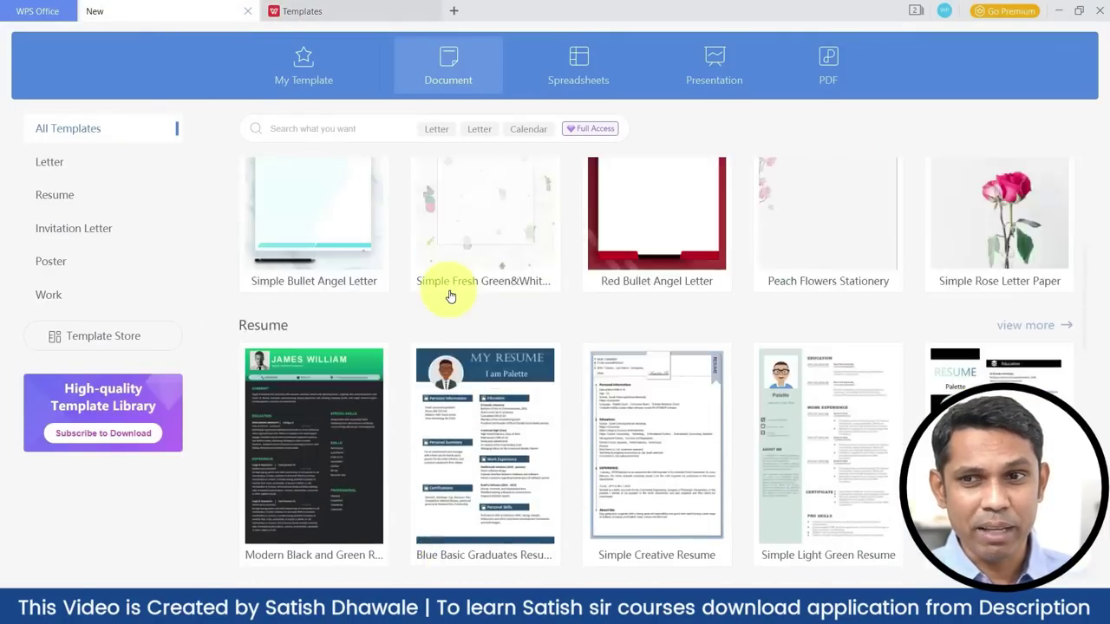
{"action": "scroll", "coordinate": [449, 296], "scroll_direction": "up", "scroll_amount": 3}
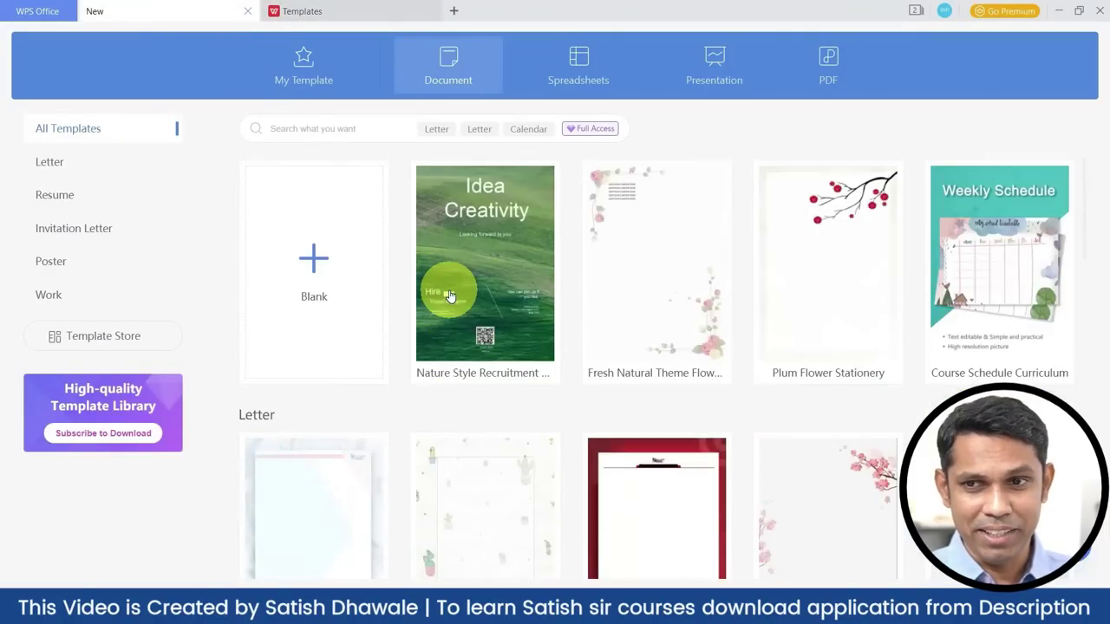
{"action": "left_click", "coordinate": [309, 264]}
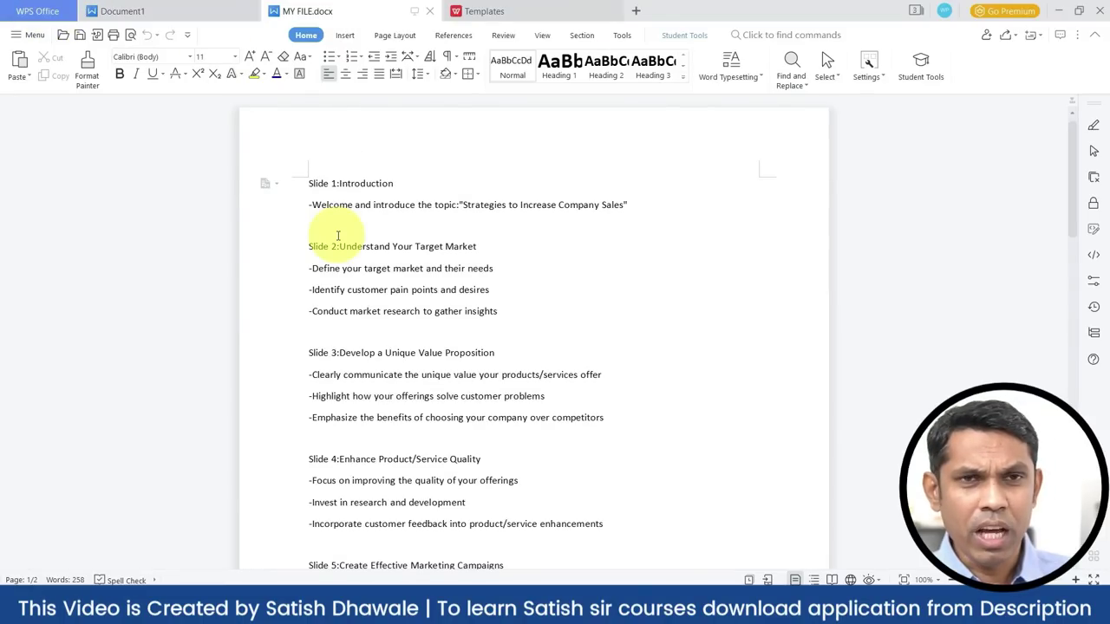
{"action": "scroll", "coordinate": [352, 248], "scroll_direction": "down", "scroll_amount": 3}
{"action": "scroll", "coordinate": [352, 253], "scroll_direction": "up", "scroll_amount": 3}
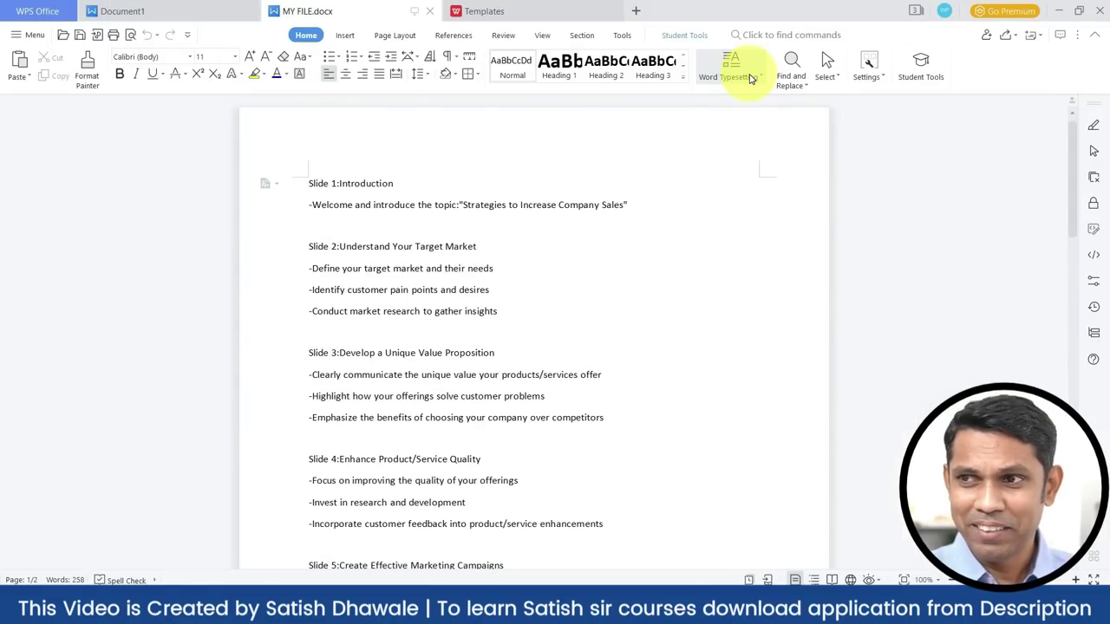
{"action": "left_click", "coordinate": [752, 79]}
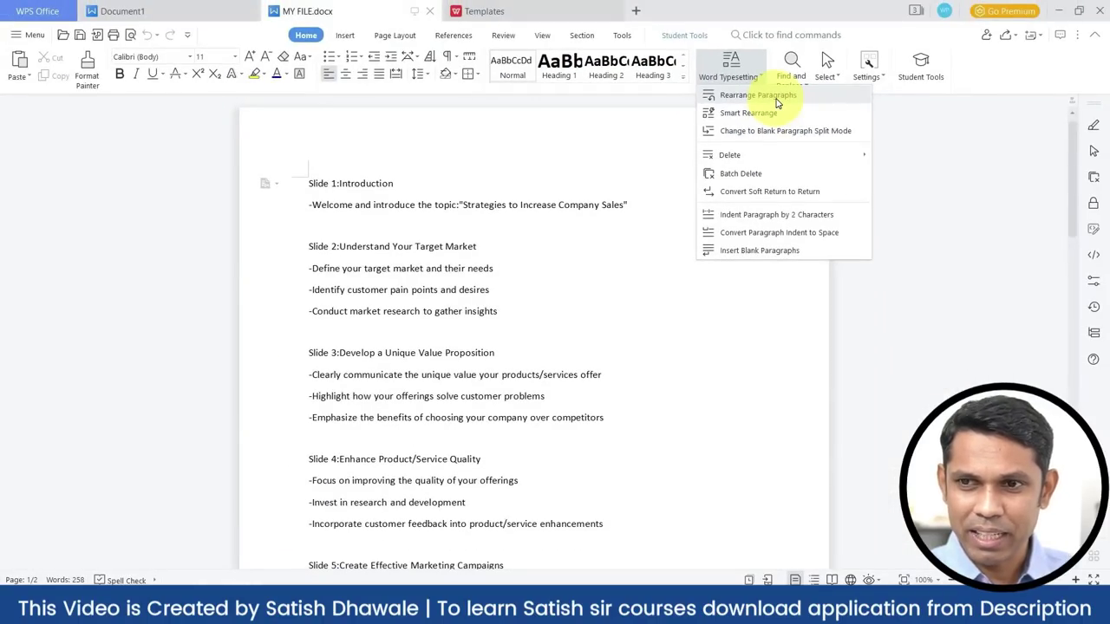
{"action": "left_click", "coordinate": [777, 100]}
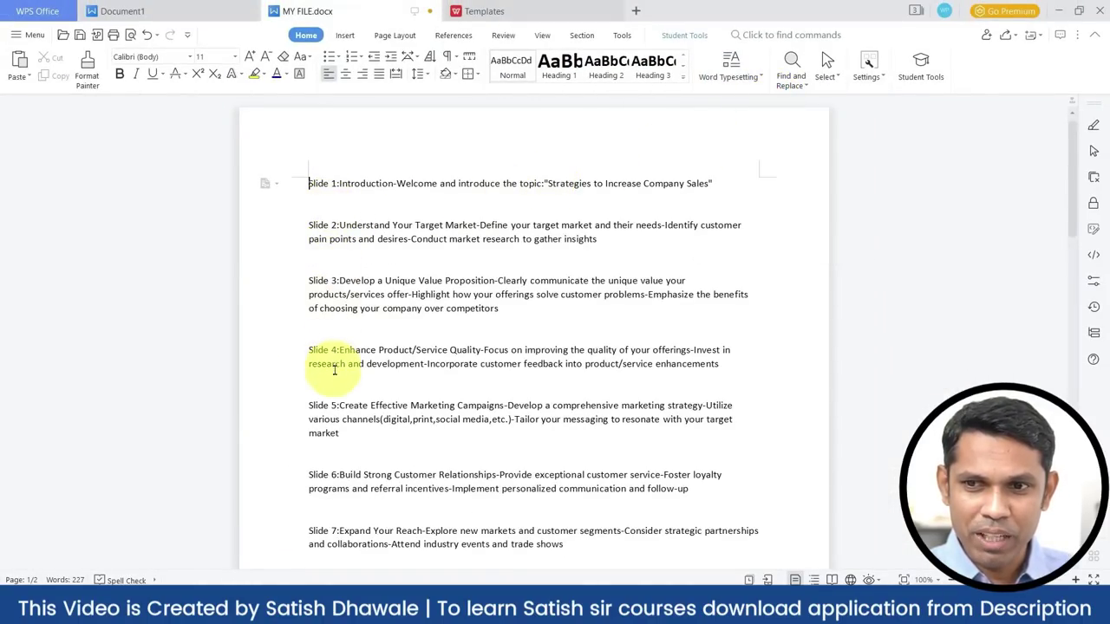
{"action": "scroll", "coordinate": [333, 374], "scroll_direction": "down", "scroll_amount": 3}
{"action": "scroll", "coordinate": [315, 391], "scroll_direction": "up", "scroll_amount": 3}
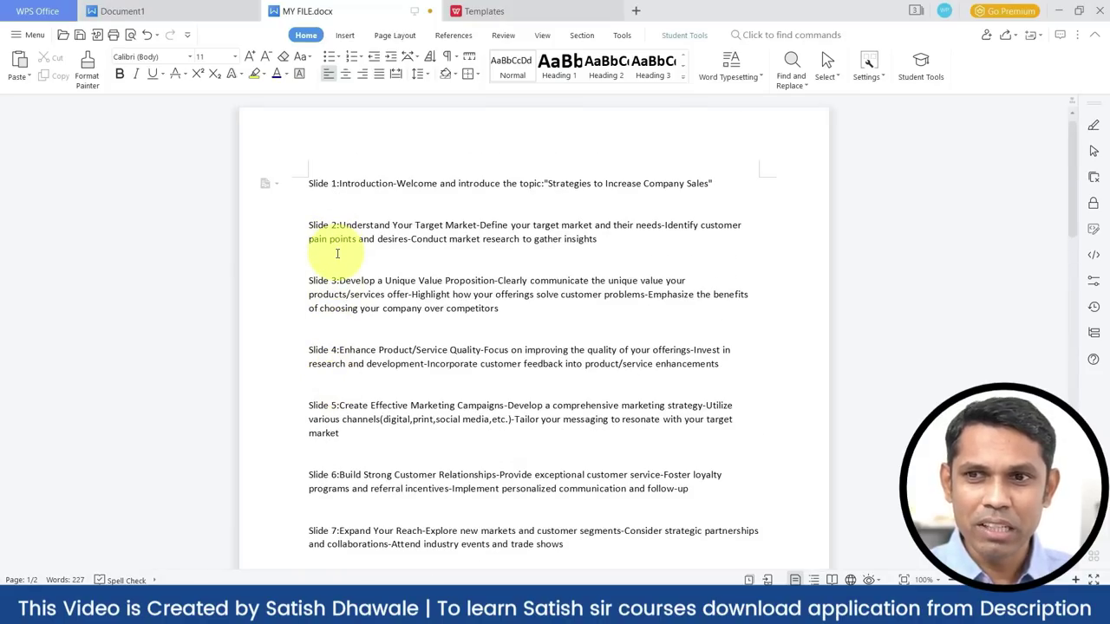
{"action": "key", "text": "ctrl+z"}
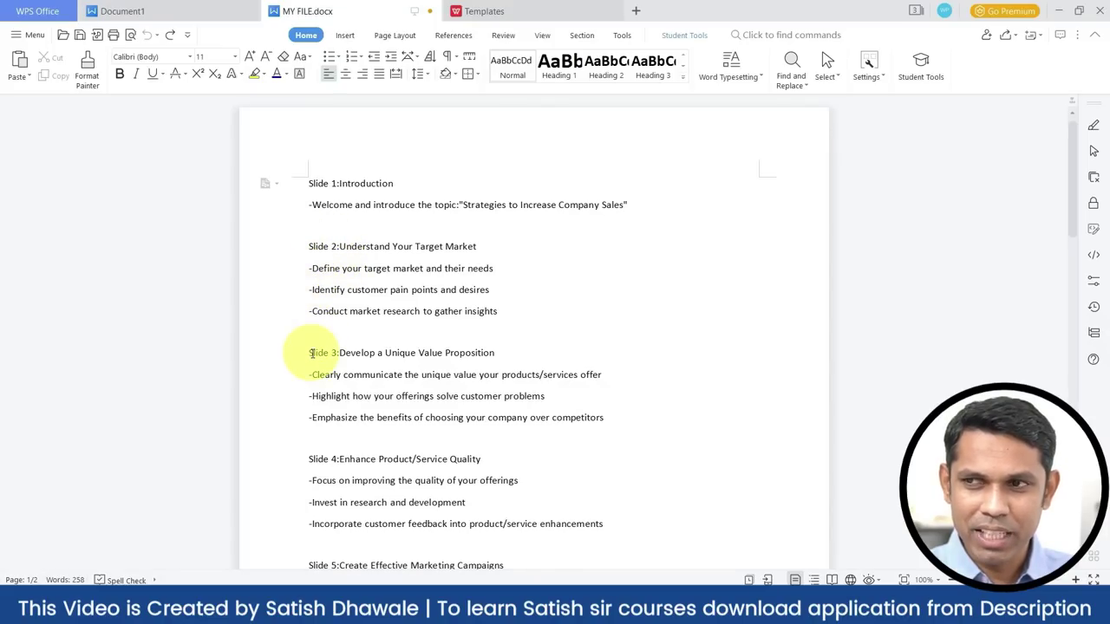
{"action": "left_click", "coordinate": [741, 78]}
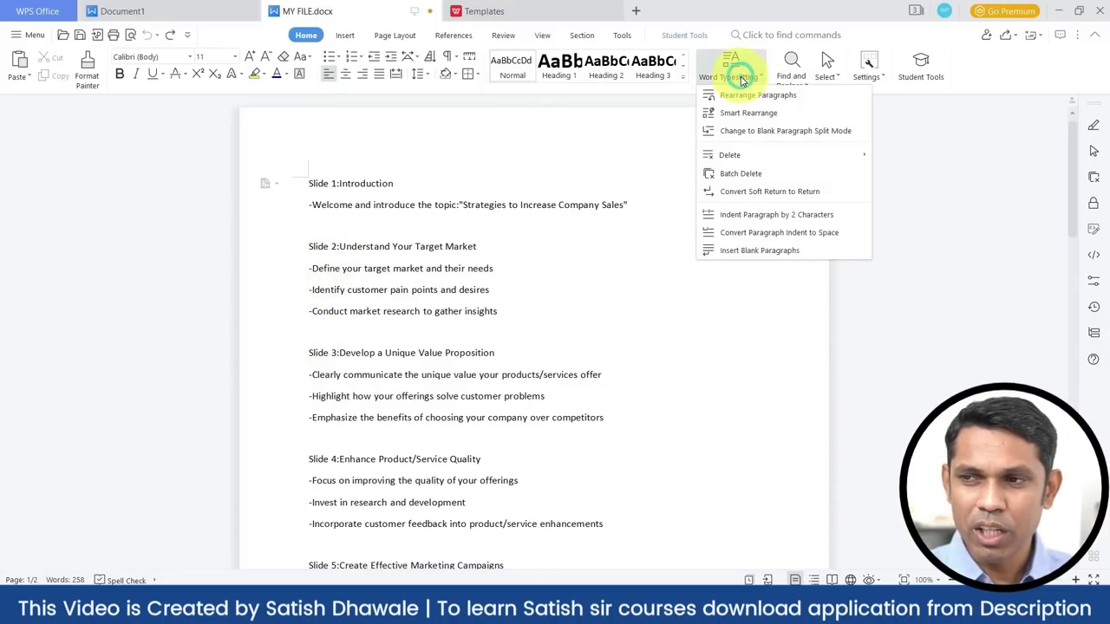
{"action": "left_click", "coordinate": [741, 97]}
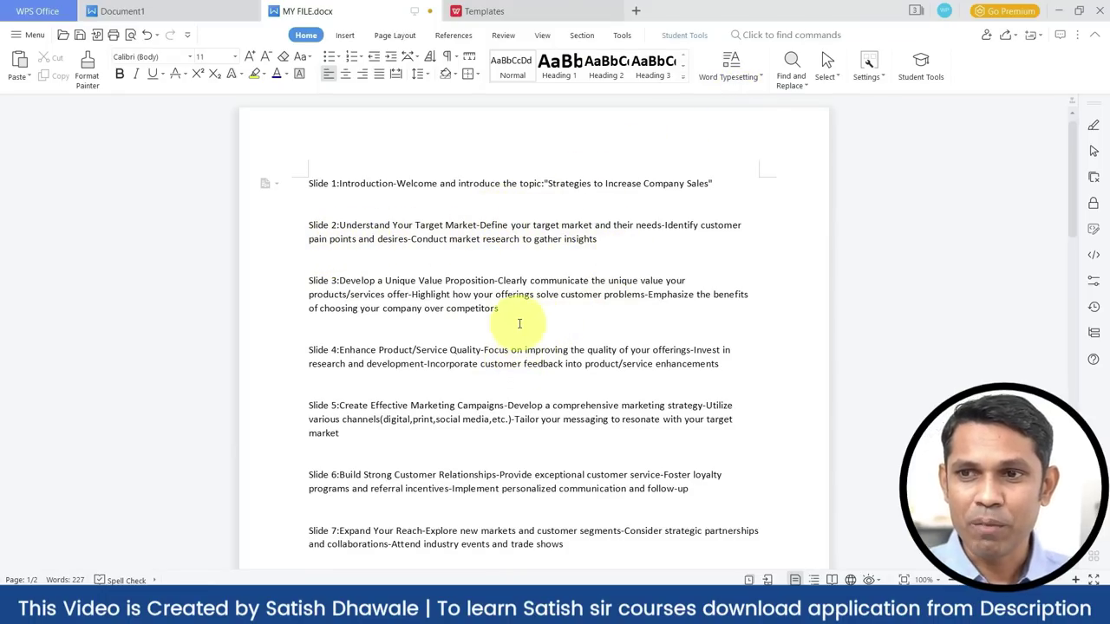
{"action": "key", "text": "ctrl+z"}
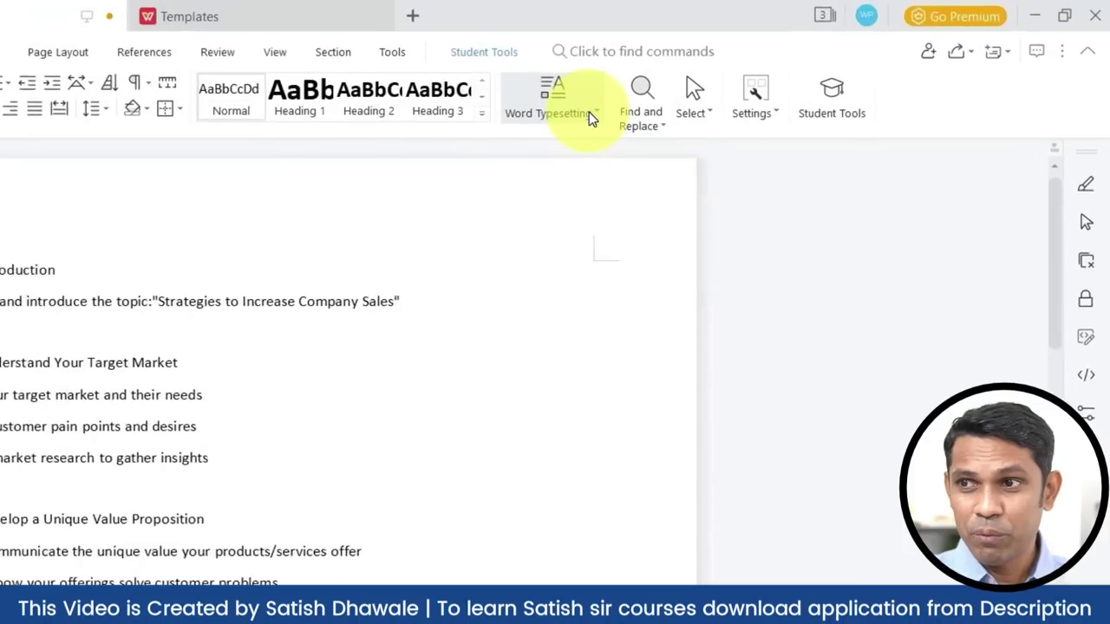
- Delete every empty paragraph in MY FILE.docx with Word Typesetting's Batch Delete
{"action": "left_click", "coordinate": [756, 79]}
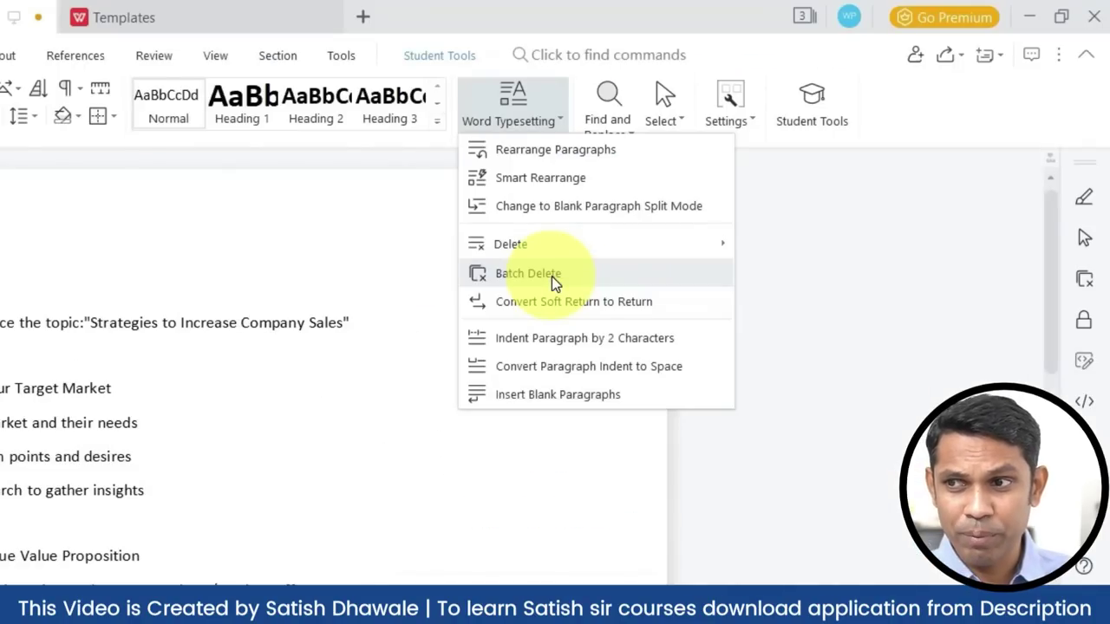
{"action": "left_click", "coordinate": [550, 275]}
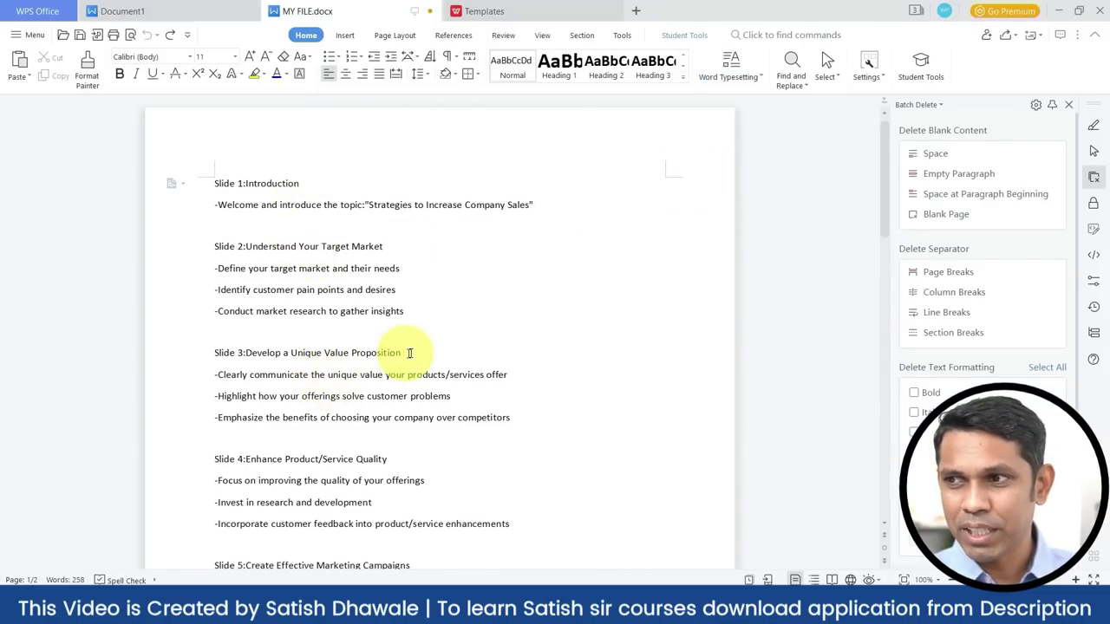
{"action": "left_click", "coordinate": [958, 175]}
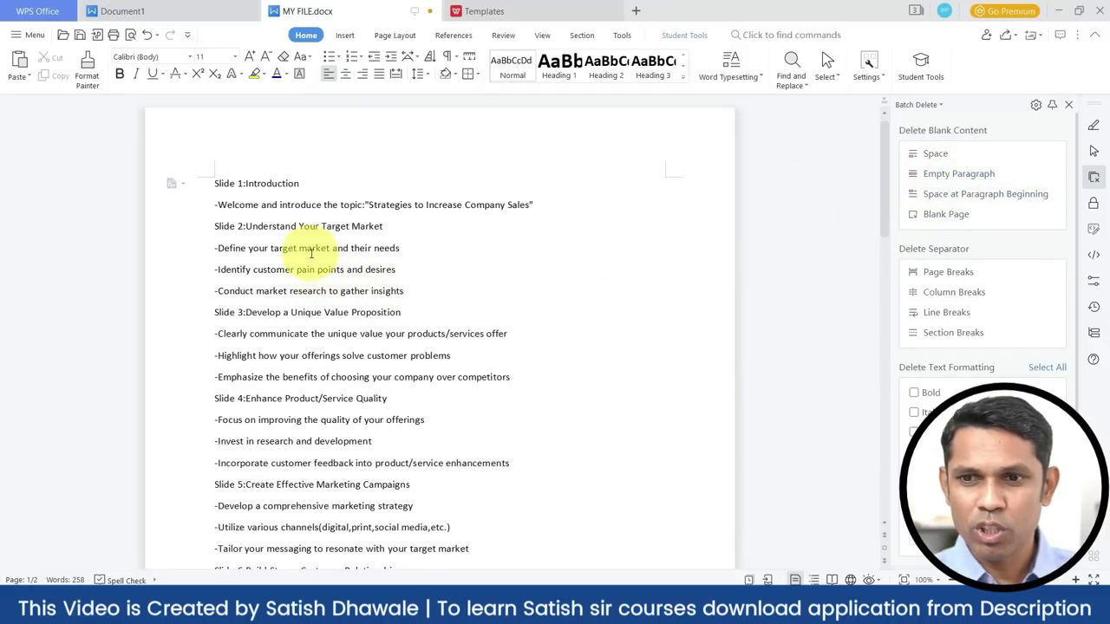
{"action": "scroll", "coordinate": [311, 272], "scroll_direction": "down", "scroll_amount": 5}
{"action": "scroll", "coordinate": [307, 299], "scroll_direction": "down", "scroll_amount": 4}
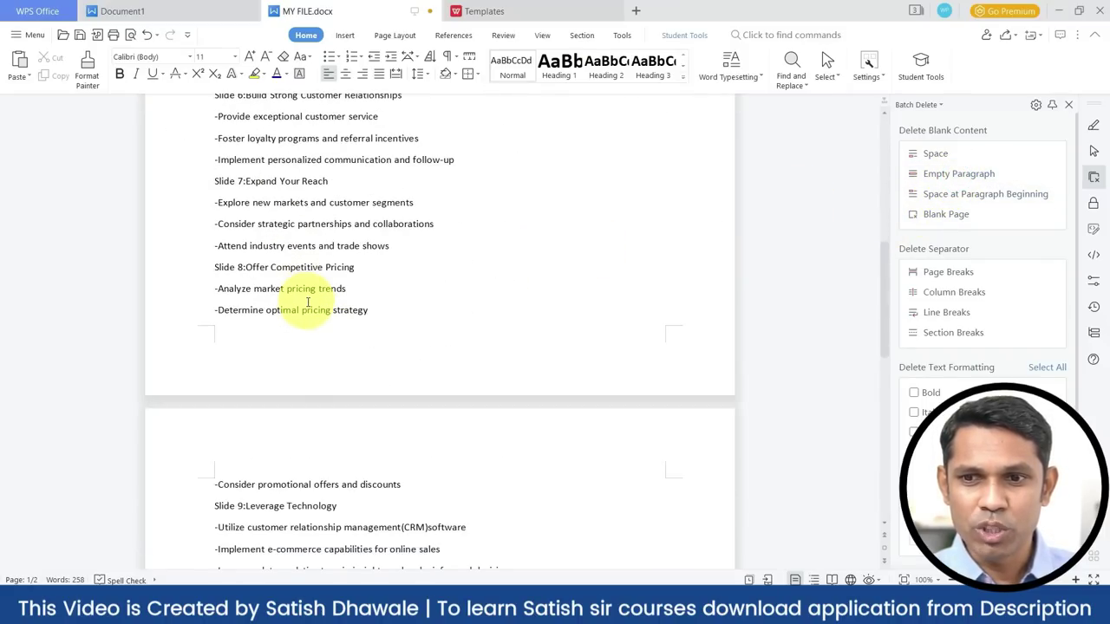
{"action": "scroll", "coordinate": [308, 299], "scroll_direction": "up", "scroll_amount": 7}
{"action": "scroll", "coordinate": [309, 304], "scroll_direction": "up", "scroll_amount": 3}
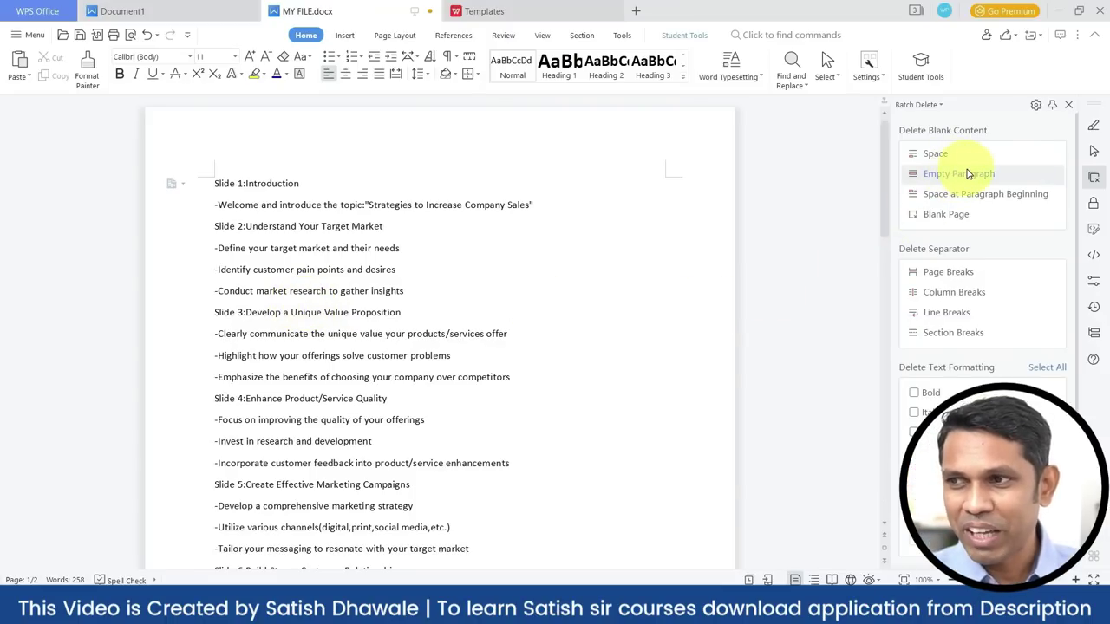
{"action": "left_click", "coordinate": [941, 157]}
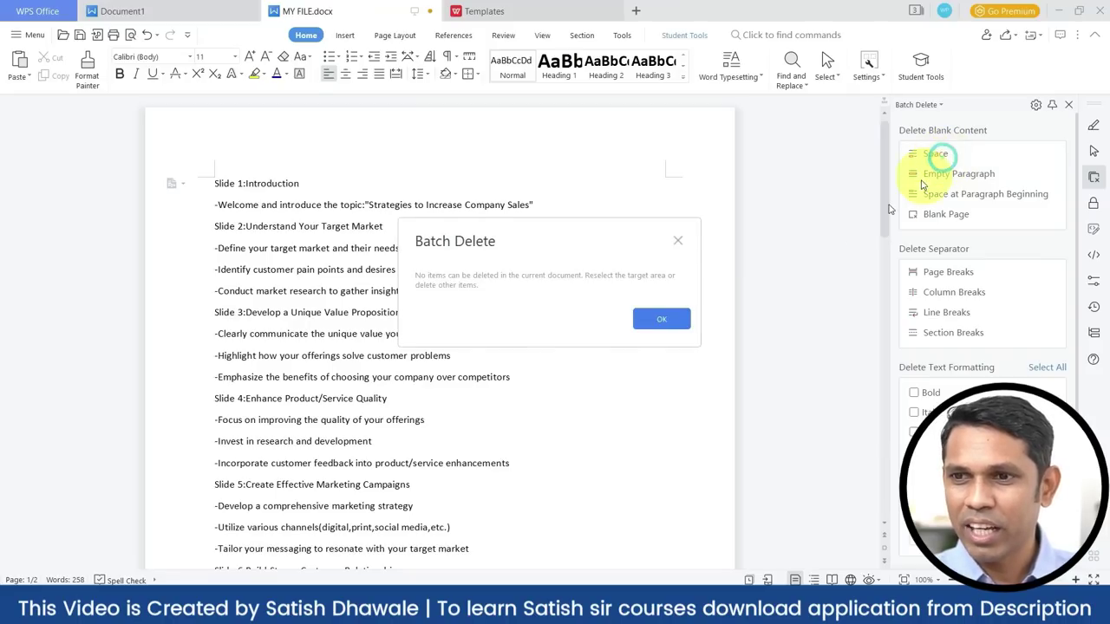
{"action": "left_click", "coordinate": [644, 319]}
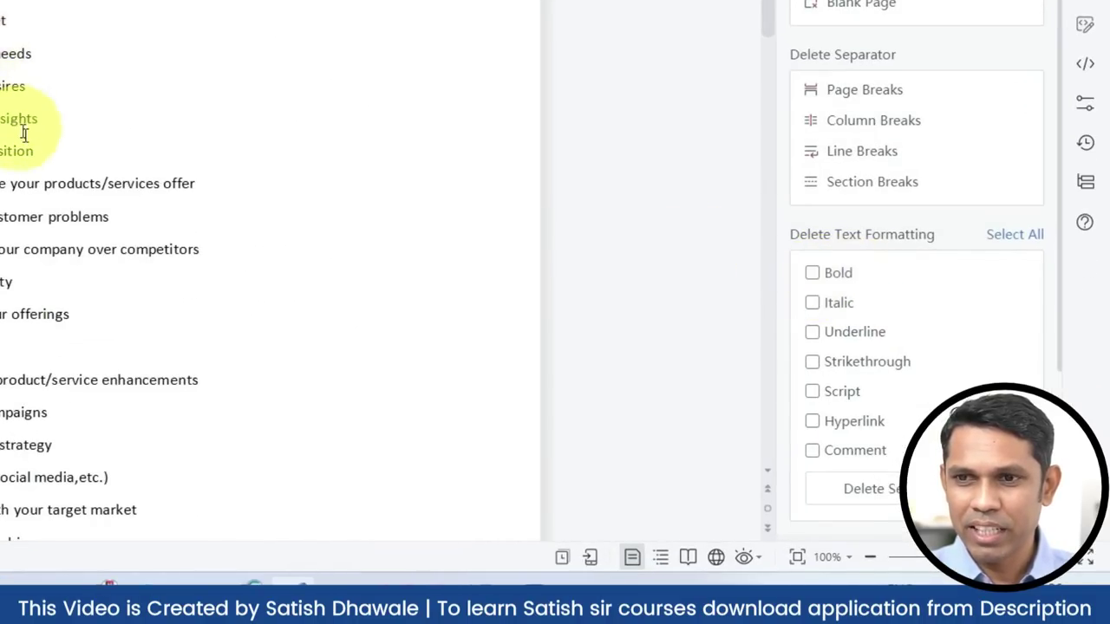
- Make the Slide 2 heading and the 'Emphasize the benefits' line bold
{"action": "left_click_drag", "start_coordinate": [401, 312], "coordinate": [217, 230]}
{"action": "triple_click", "coordinate": [218, 227]}
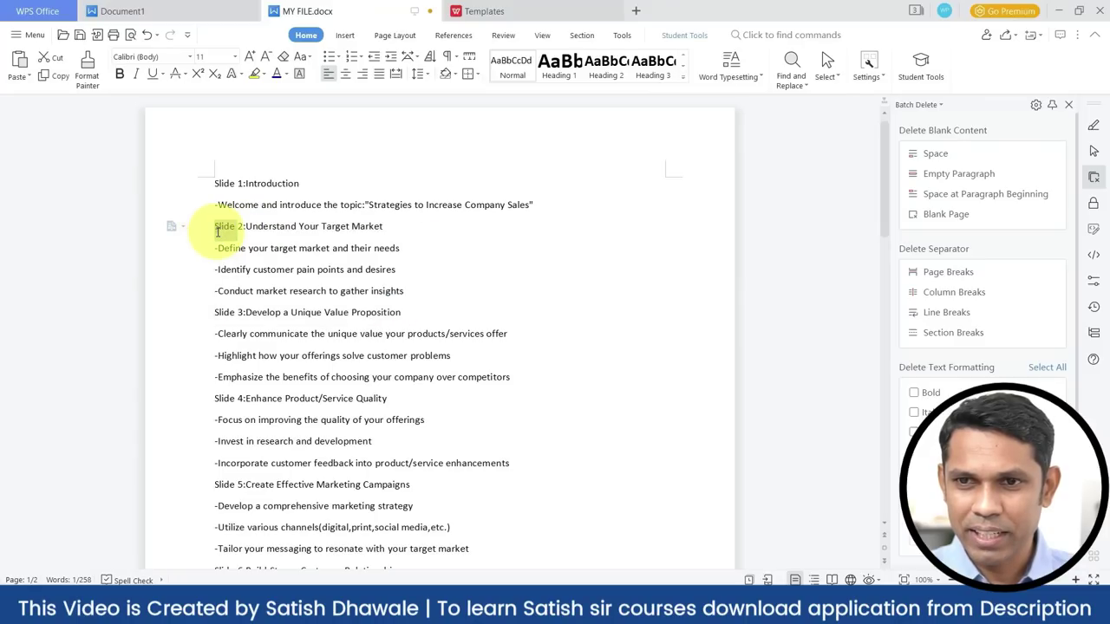
{"action": "left_click", "coordinate": [119, 74]}
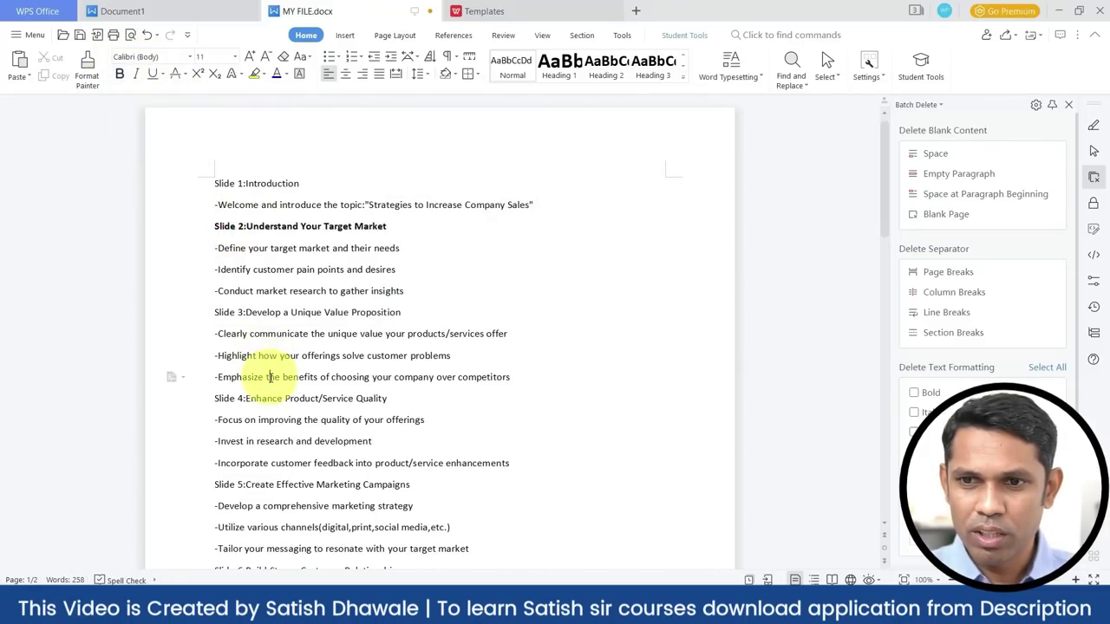
{"action": "triple_click", "coordinate": [267, 377]}
{"action": "left_click", "coordinate": [125, 77]}
{"action": "left_click", "coordinate": [456, 314]}
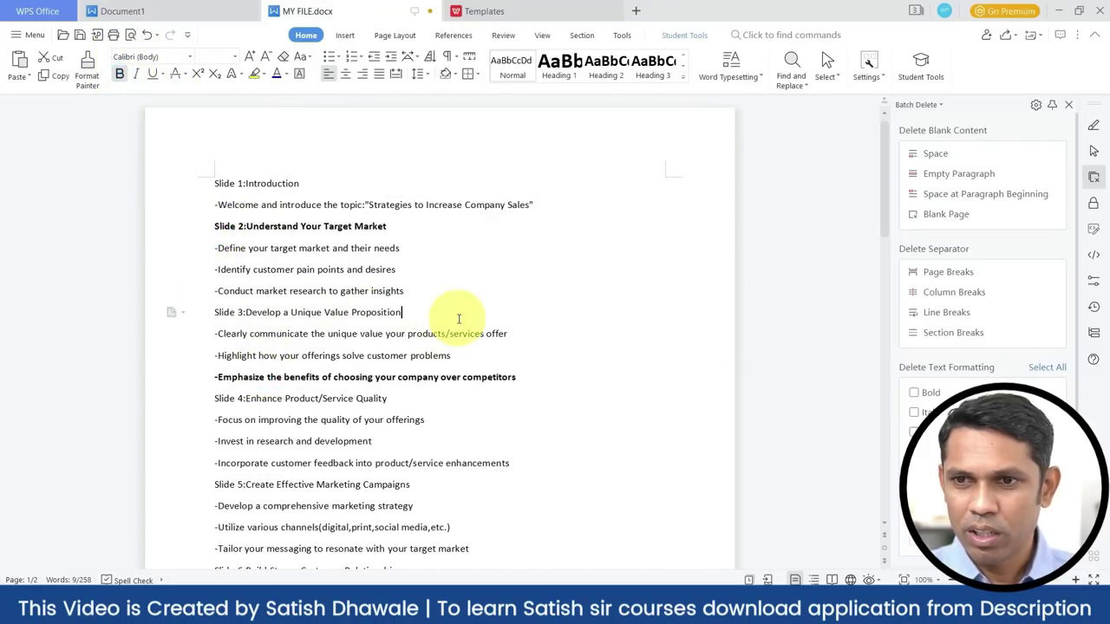
- Batch-delete all 90 bold formats in the document, then untick Bold
{"action": "left_click", "coordinate": [913, 394]}
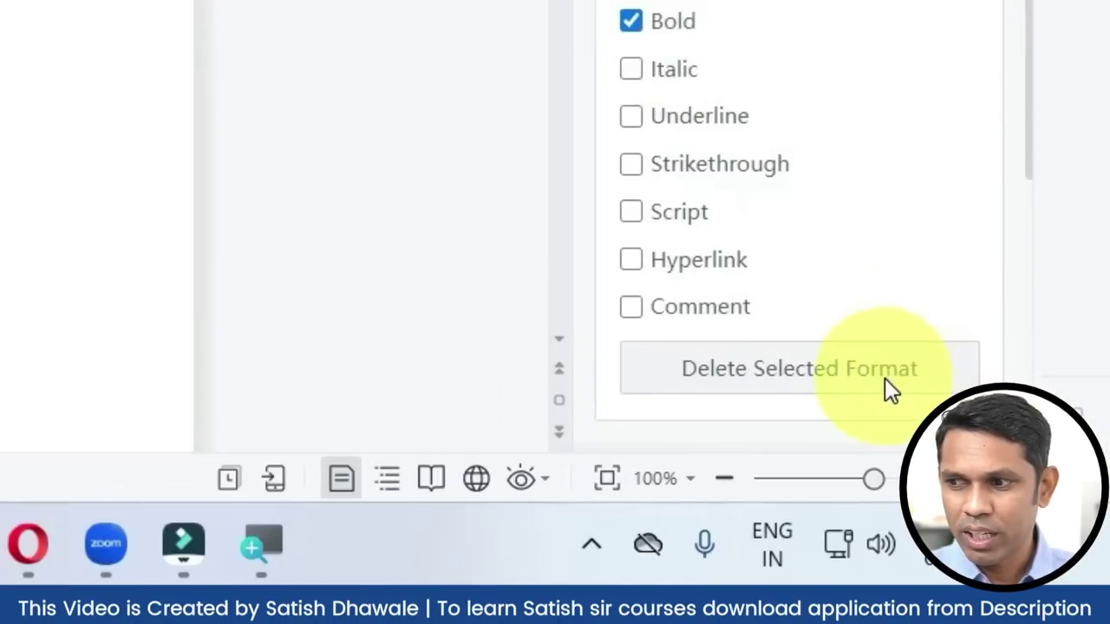
{"action": "left_click", "coordinate": [884, 378]}
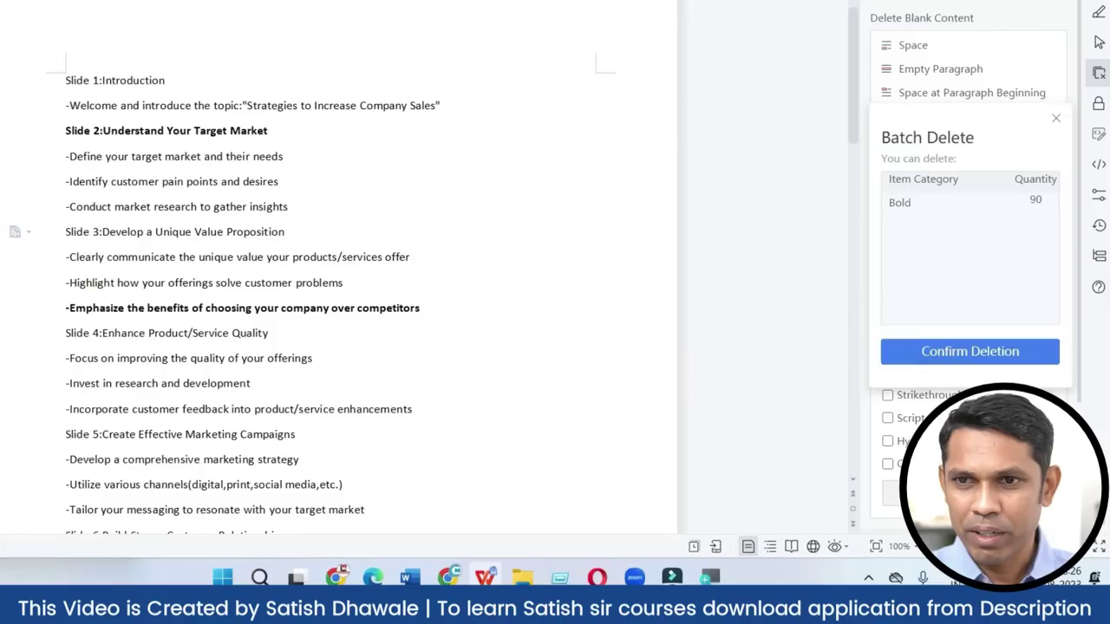
{"action": "left_click", "coordinate": [971, 352]}
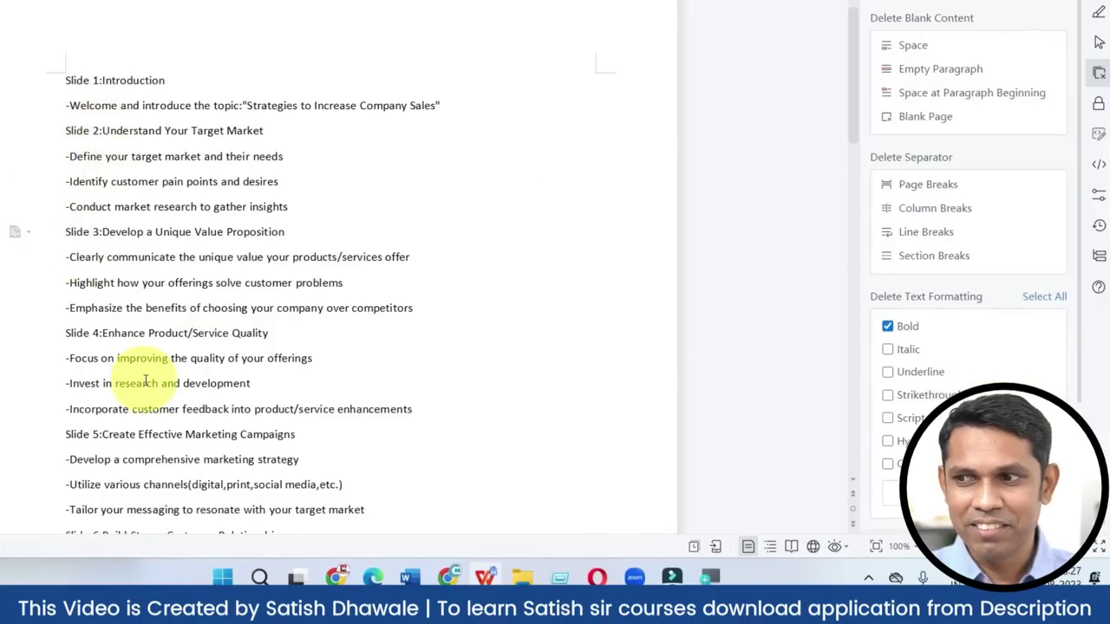
{"action": "left_click", "coordinate": [886, 328]}
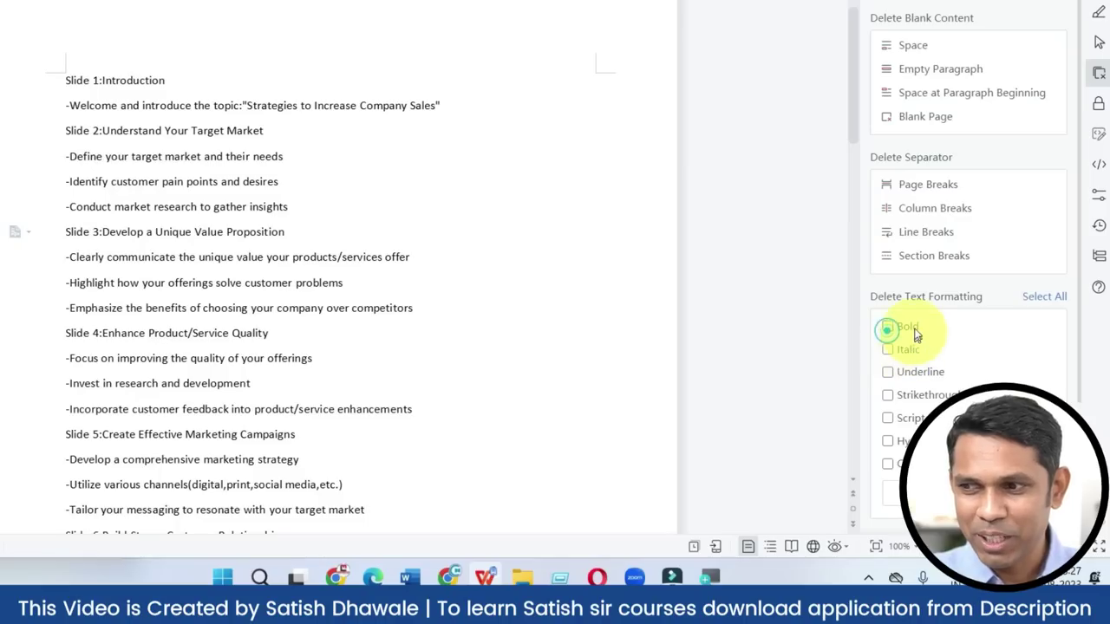
{"action": "scroll", "coordinate": [919, 337], "scroll_direction": "down", "scroll_amount": 2}
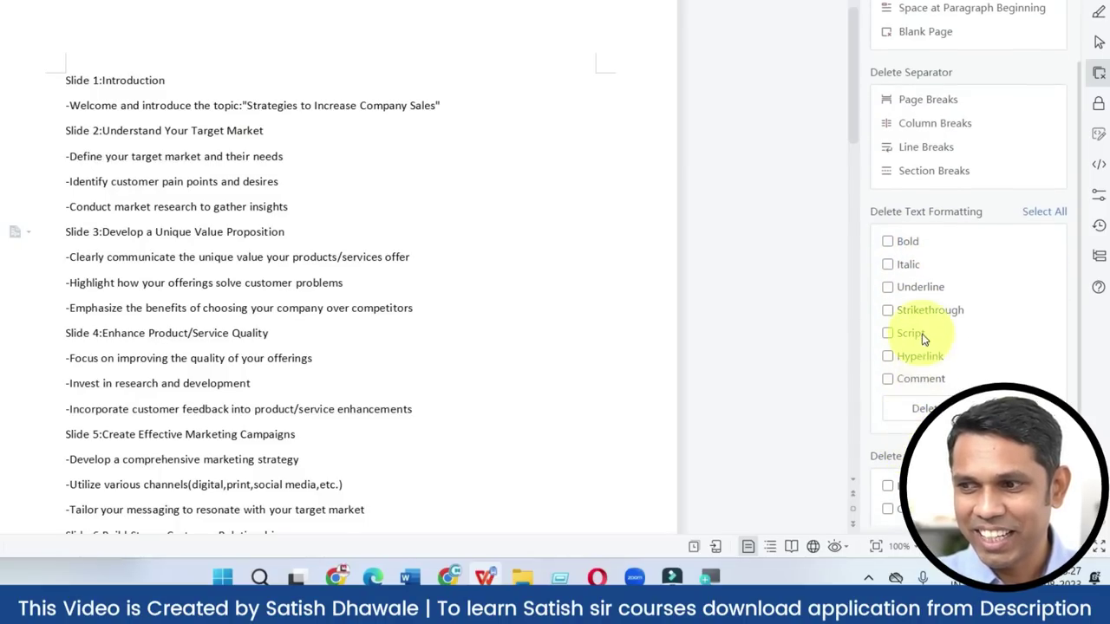
{"action": "scroll", "coordinate": [926, 351], "scroll_direction": "down", "scroll_amount": 1}
{"action": "scroll", "coordinate": [919, 381], "scroll_direction": "up", "scroll_amount": 2}
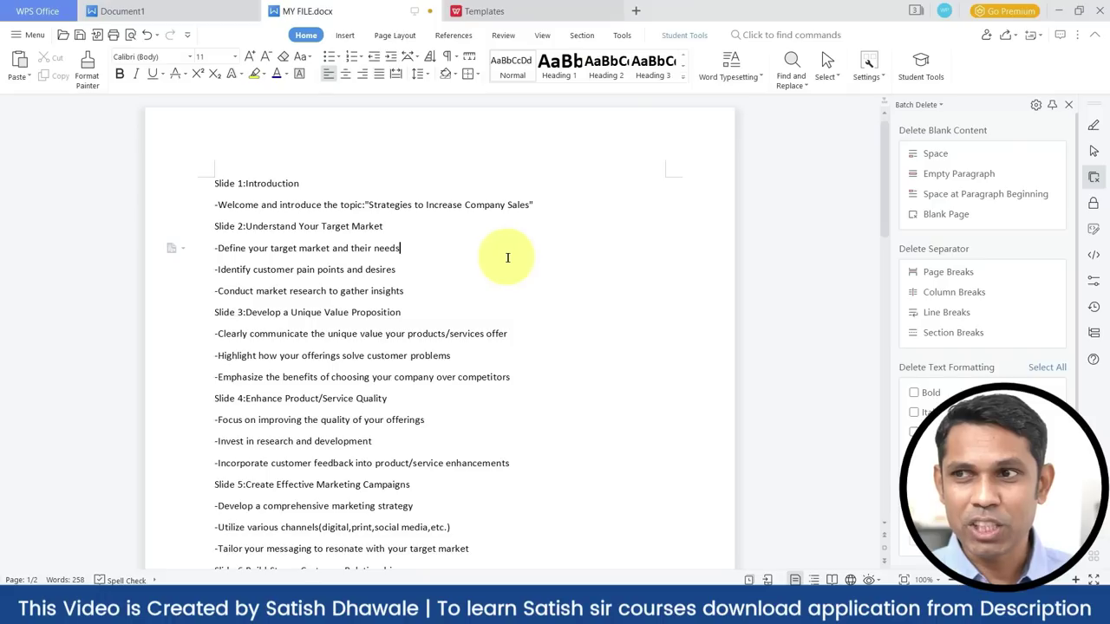
- Launch Batch Rename Files from the Tools ribbon
{"action": "left_click", "coordinate": [621, 35]}
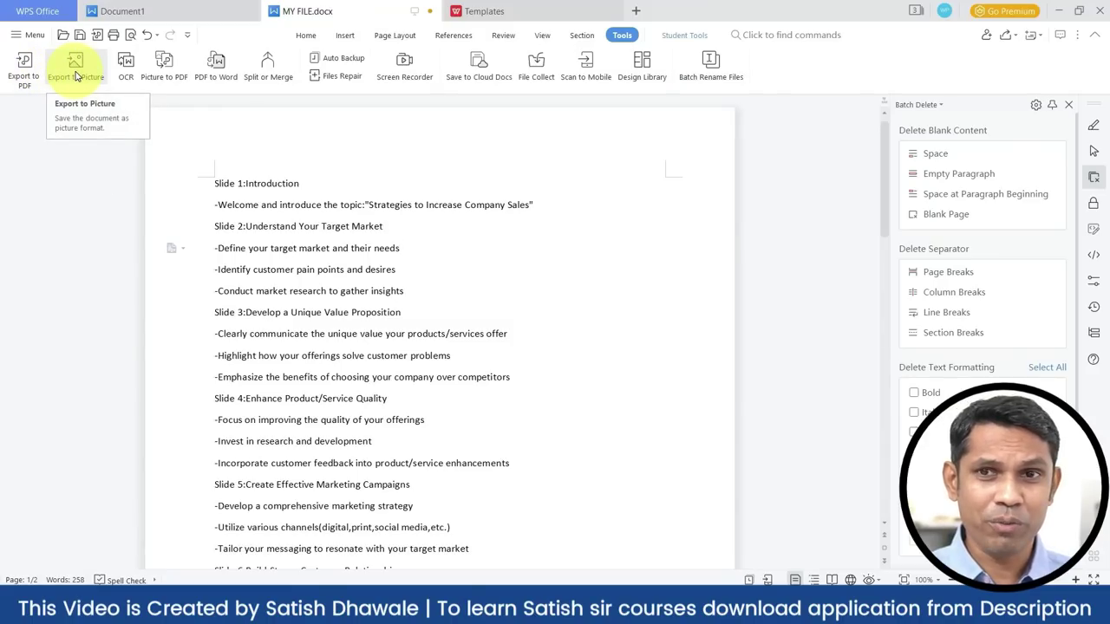
{"action": "scroll", "coordinate": [398, 318], "scroll_direction": "down", "scroll_amount": 2}
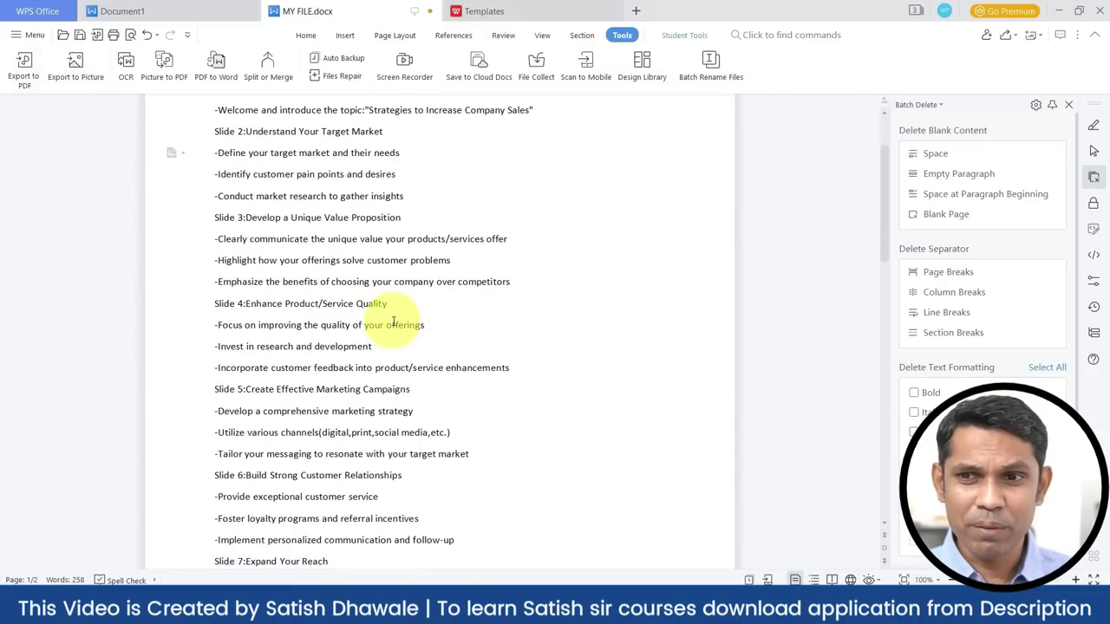
{"action": "scroll", "coordinate": [394, 319], "scroll_direction": "up", "scroll_amount": 2}
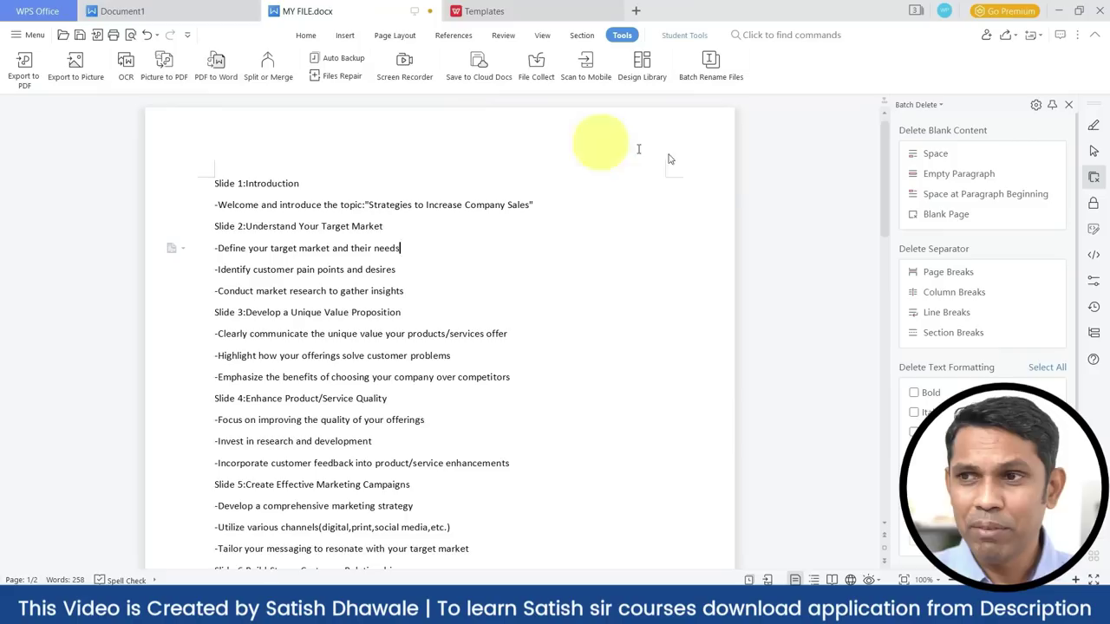
{"action": "left_click", "coordinate": [722, 66]}
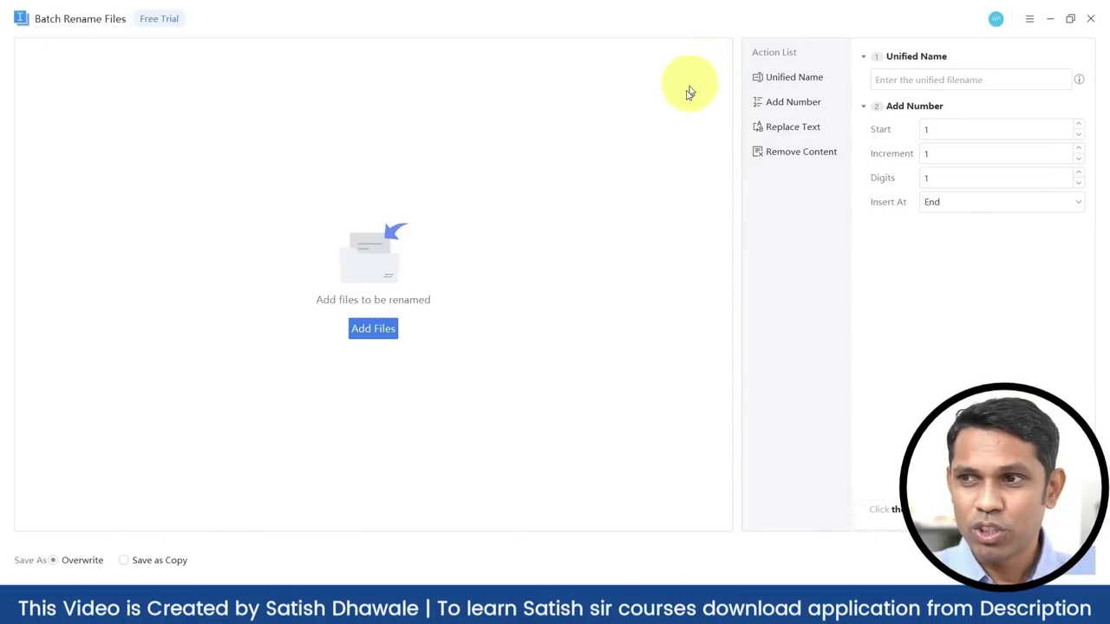
- Add a Replace Text rule and load Word Practice File - 1, 2 and 3.docx from Documents
{"action": "left_click", "coordinate": [812, 134]}
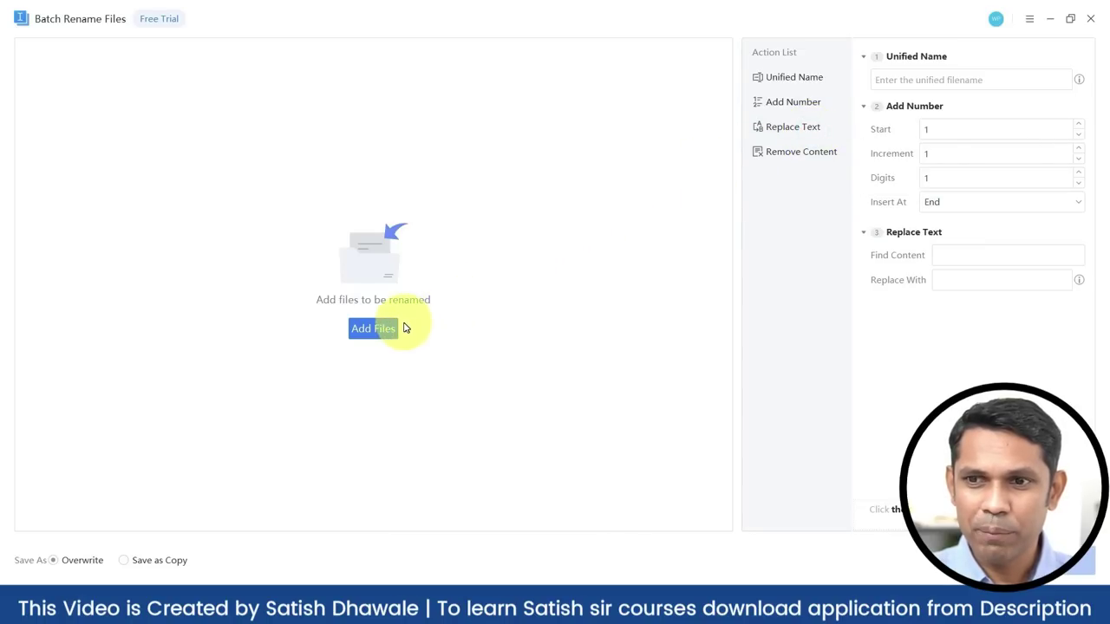
{"action": "left_click", "coordinate": [379, 333]}
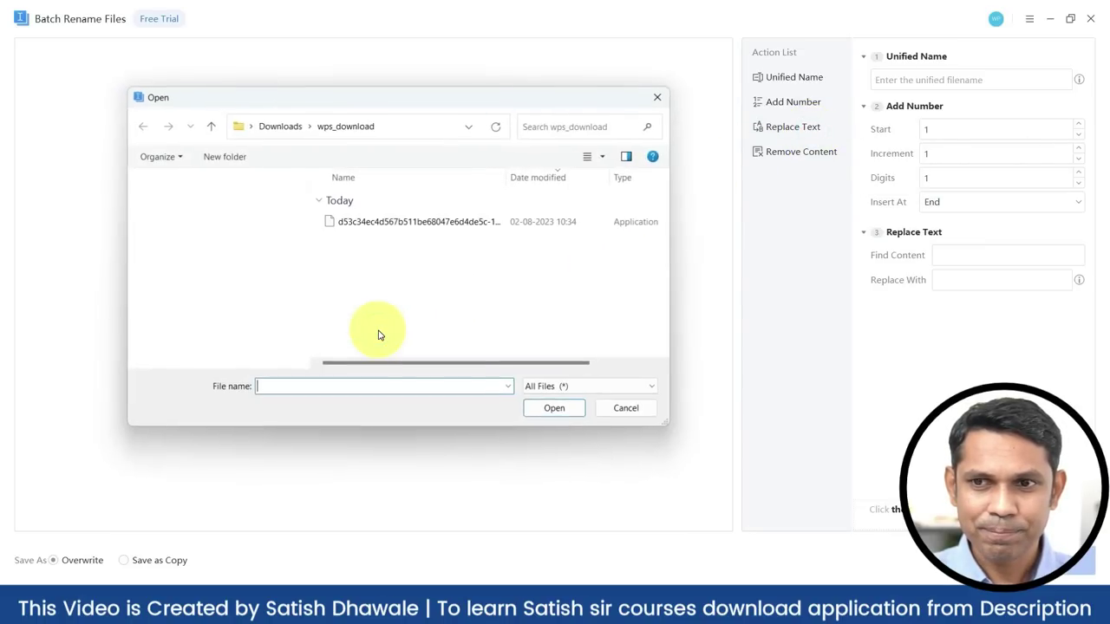
{"action": "left_click", "coordinate": [187, 272]}
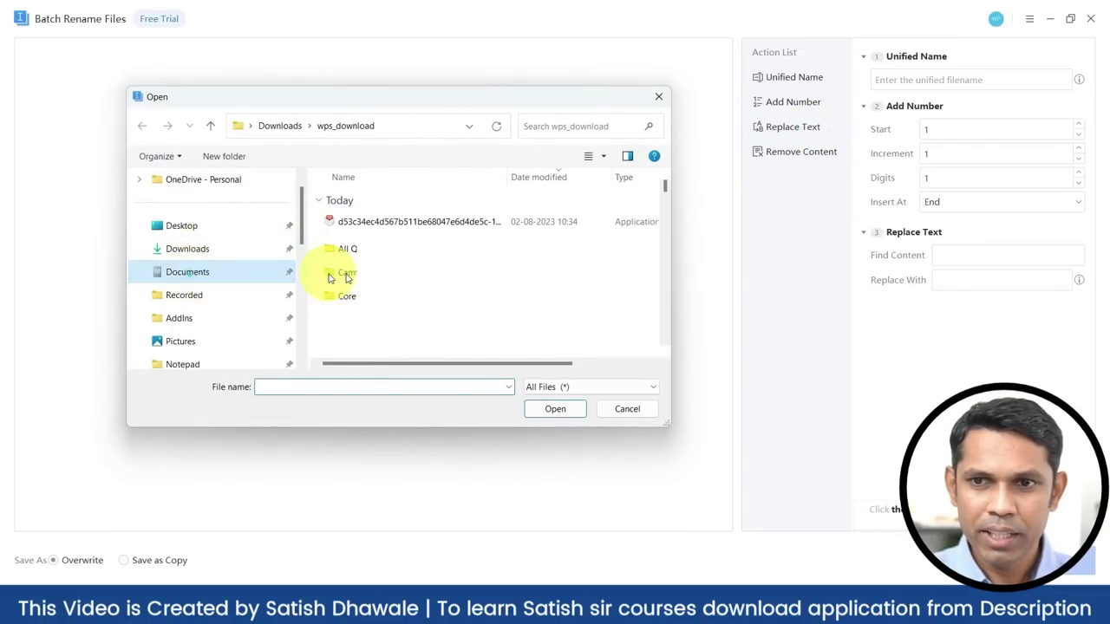
{"action": "scroll", "coordinate": [391, 276], "scroll_direction": "down", "scroll_amount": 5}
{"action": "scroll", "coordinate": [391, 276], "scroll_direction": "down", "scroll_amount": 5}
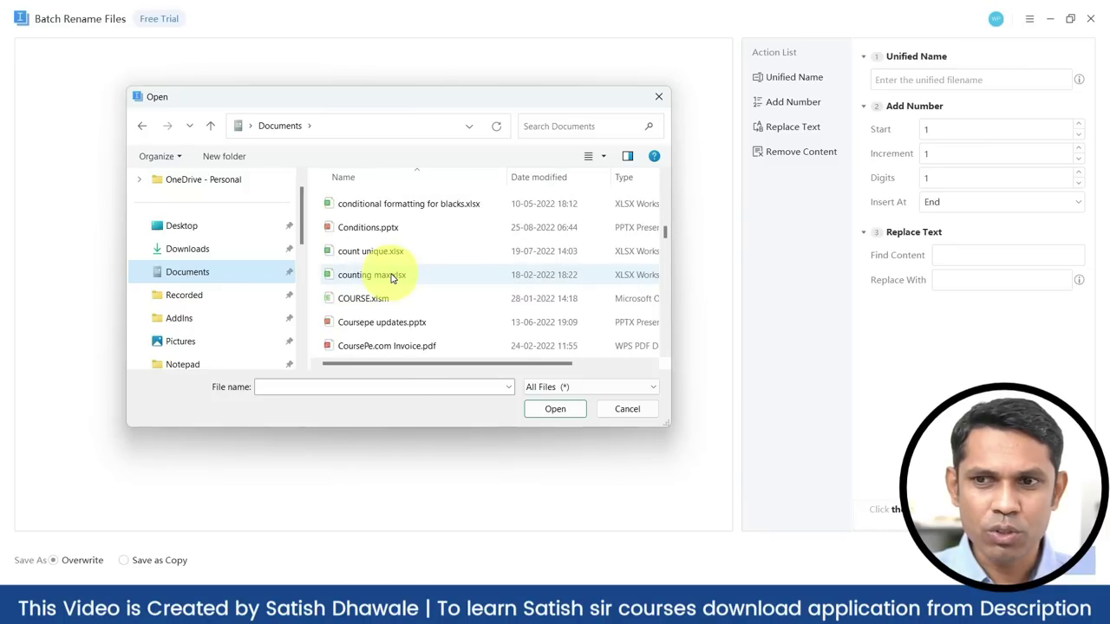
{"action": "scroll", "coordinate": [391, 277], "scroll_direction": "down", "scroll_amount": 5}
{"action": "scroll", "coordinate": [391, 276], "scroll_direction": "down", "scroll_amount": 5}
{"action": "scroll", "coordinate": [391, 277], "scroll_direction": "down", "scroll_amount": 10}
{"action": "left_click_drag", "start_coordinate": [319, 224], "coordinate": [433, 284]}
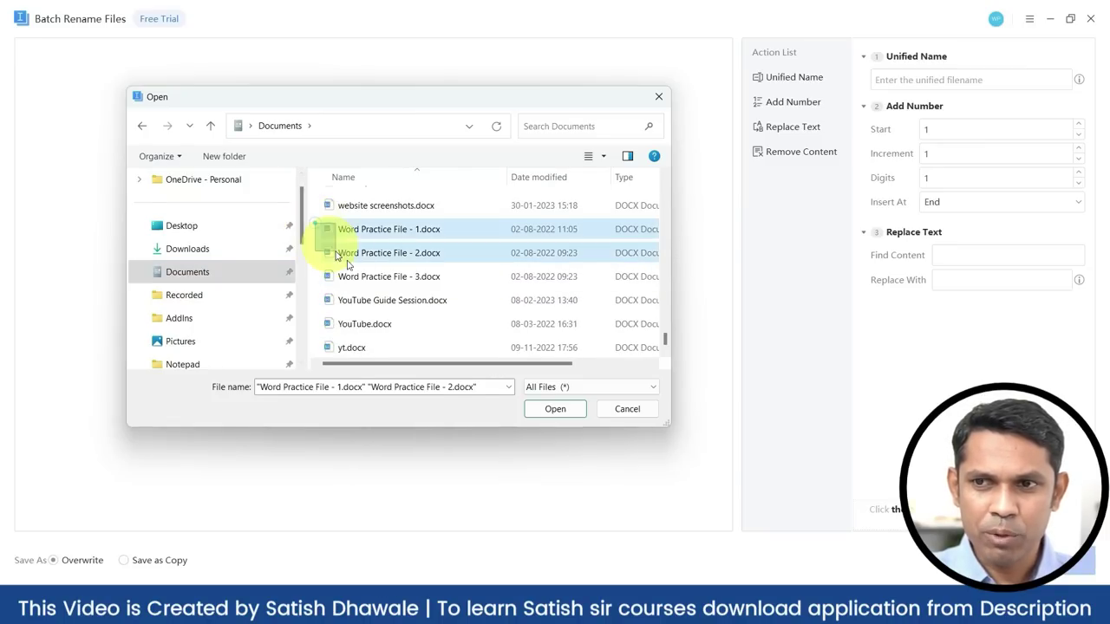
{"action": "left_click", "coordinate": [555, 410]}
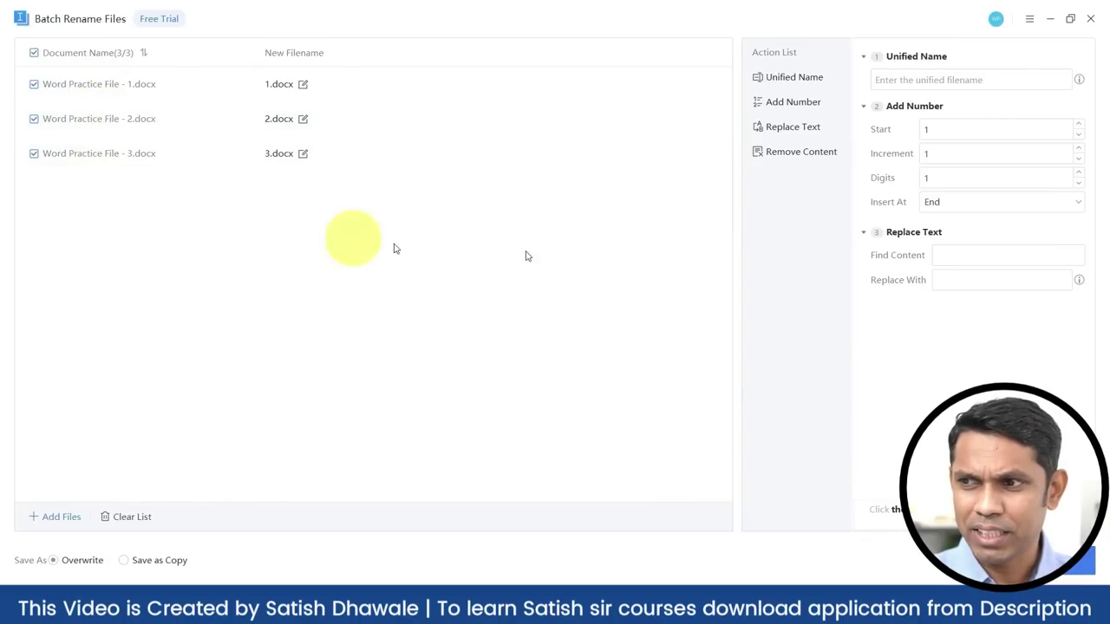
- Set Find Content to 'Word' and Replace With to 'Document'
{"action": "left_click", "coordinate": [967, 256]}
{"action": "type", "text": "Word P"}
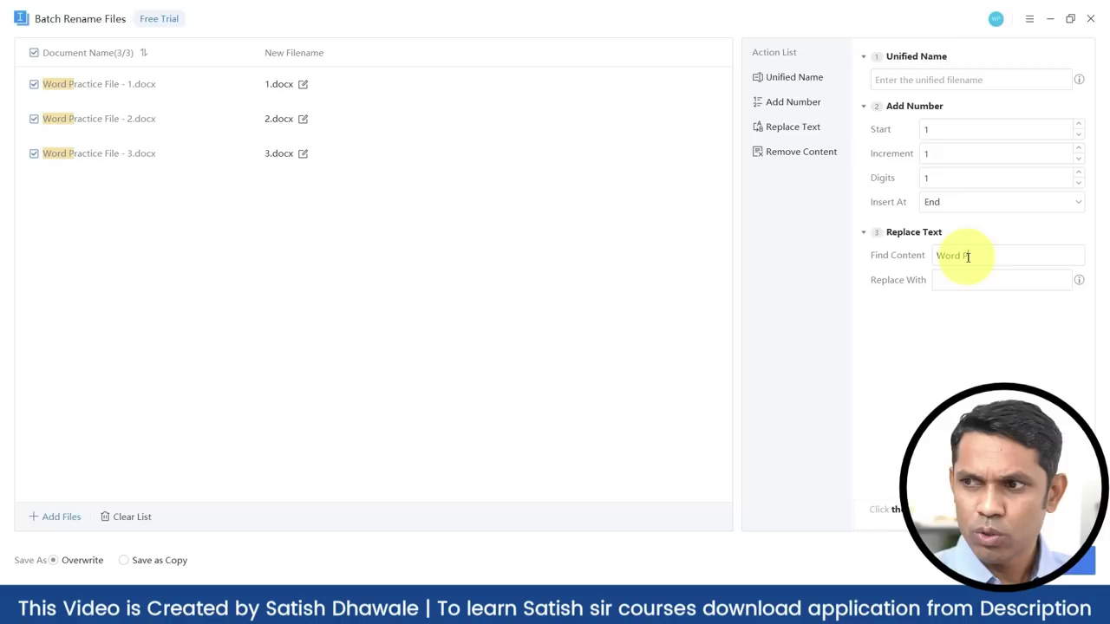
{"action": "type", "text": "ro"}
{"action": "key", "text": "BackSpace"}
{"action": "key", "text": "BackSpace"}
{"action": "key", "text": "BackSpace"}
{"action": "left_click", "coordinate": [960, 276]}
{"action": "type", "text": "Document"}
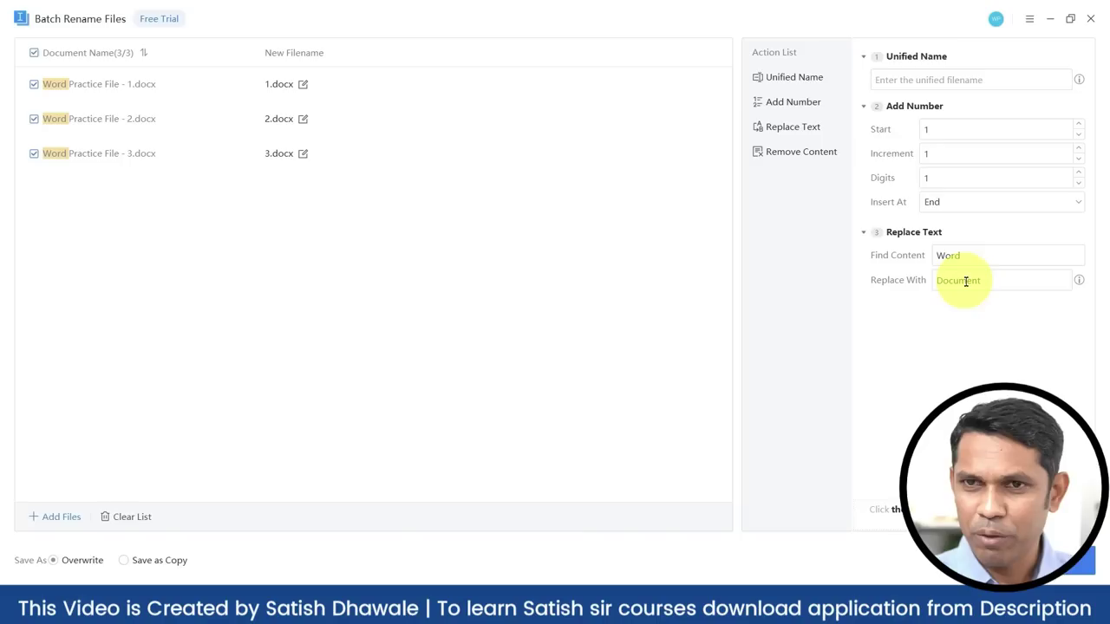
{"action": "left_click", "coordinate": [965, 280]}
{"action": "type", "text": "Document"}
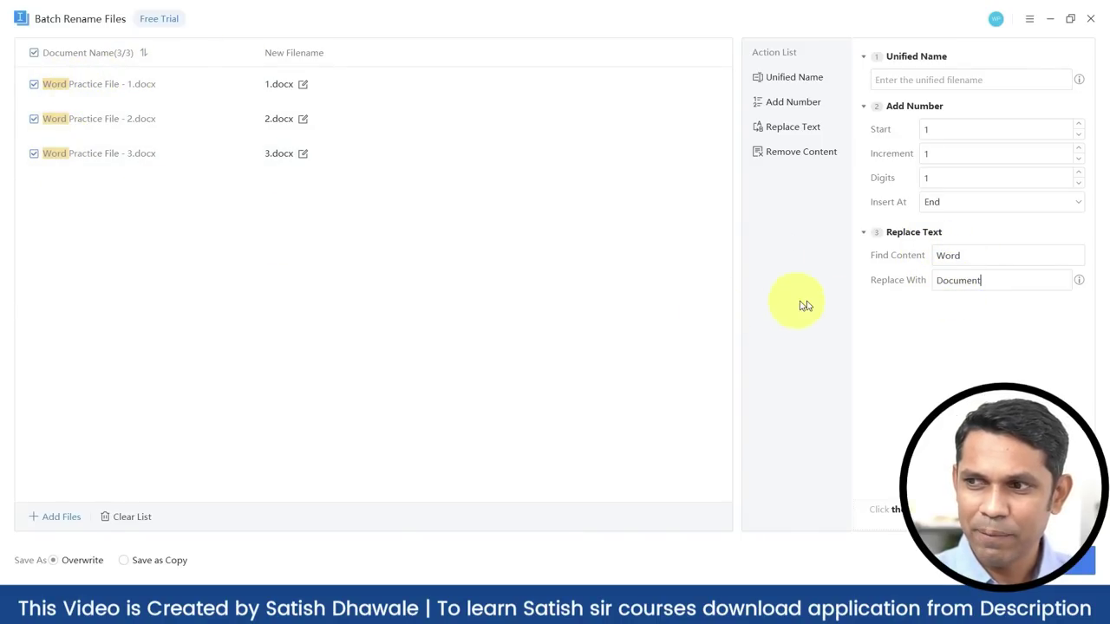
- Enter 'Word Practice File' as the unified base name for the three practice files
{"action": "left_click", "coordinate": [902, 78]}
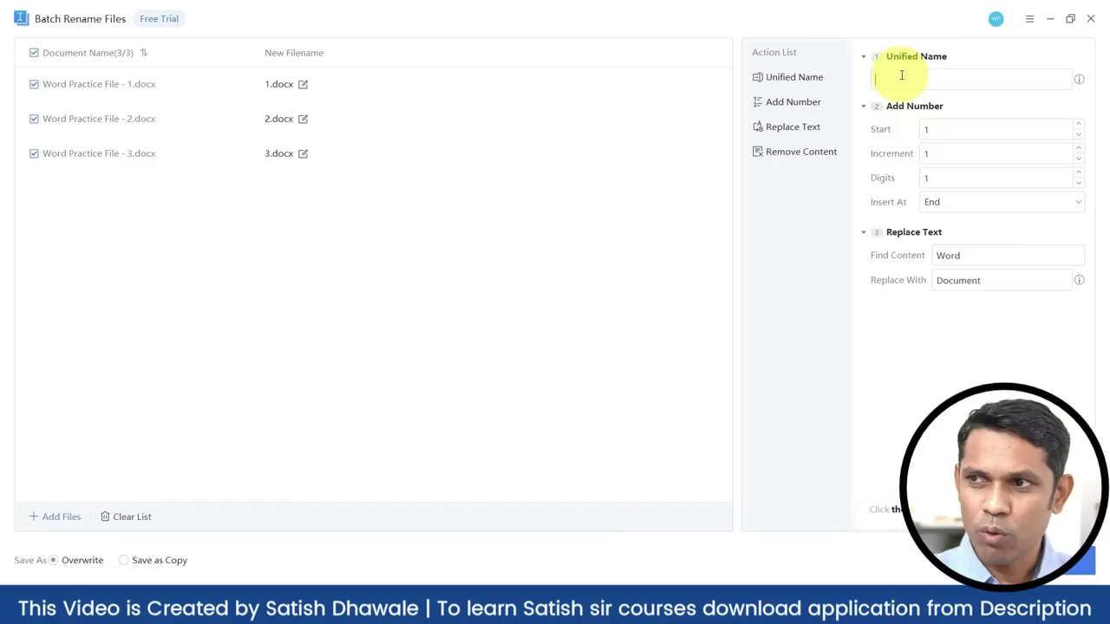
{"action": "type", "text": "Word"}
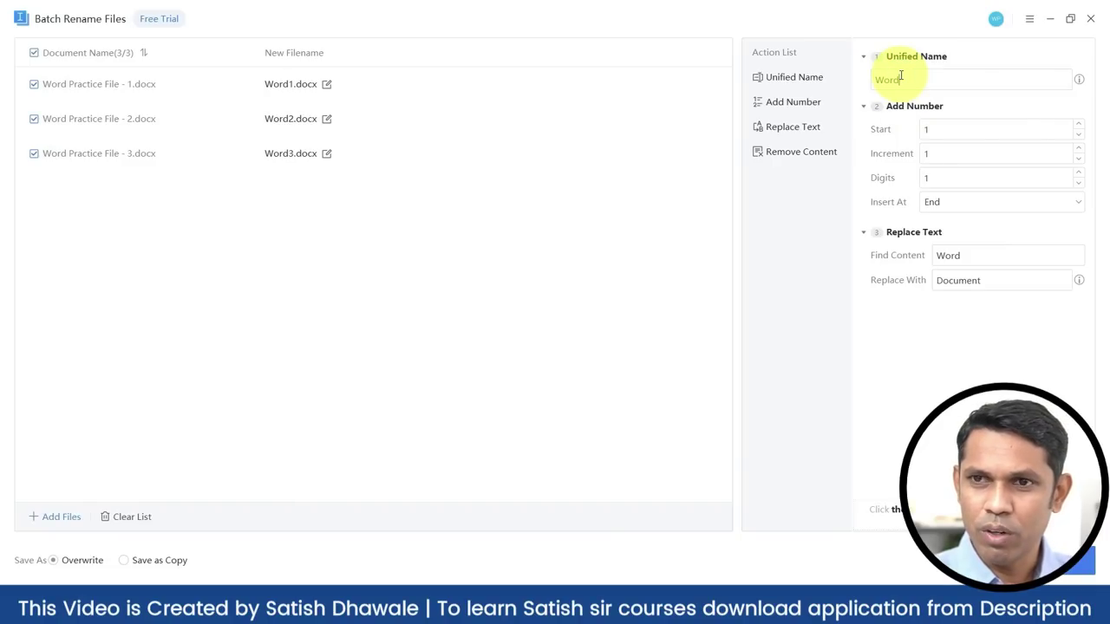
{"action": "type", "text": "r"}
{"action": "key", "text": "BackSpace"}
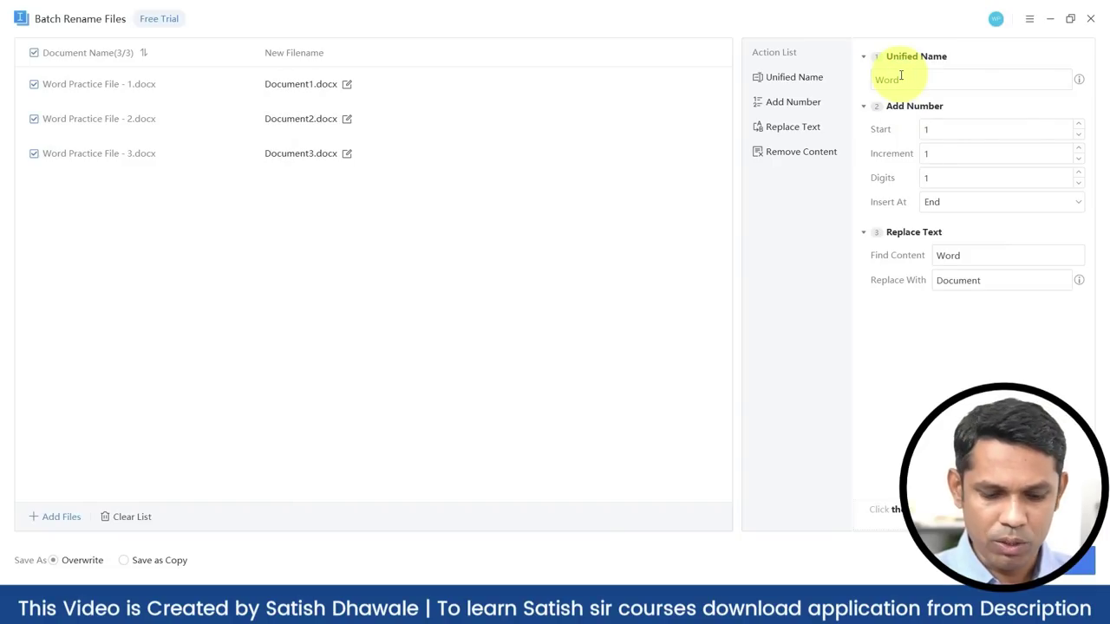
{"action": "type", "text": "Practice Fil"}
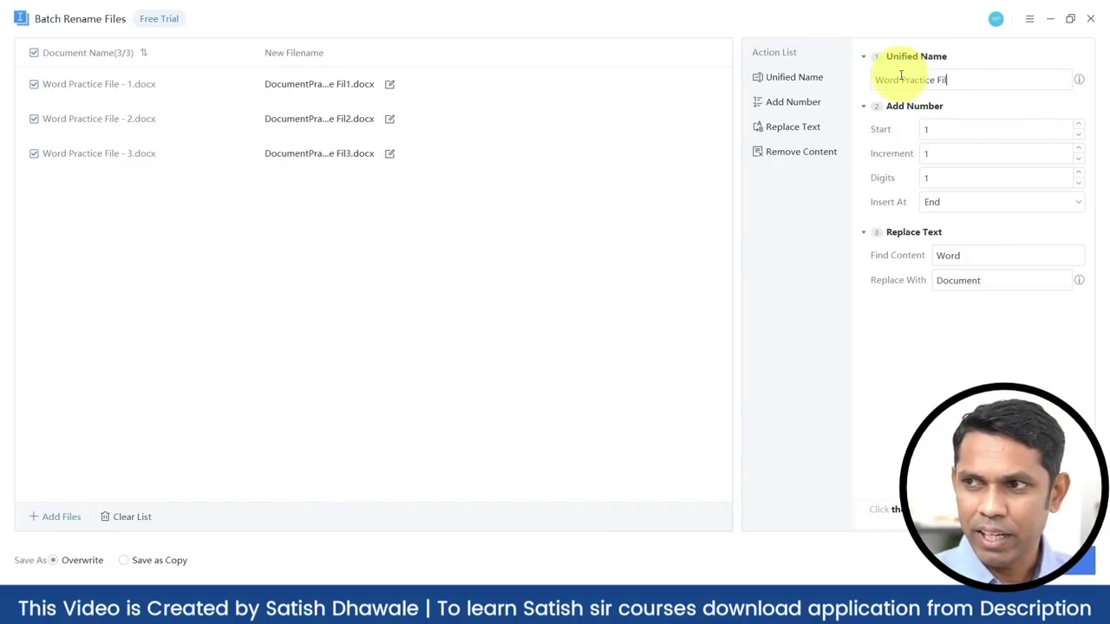
{"action": "type", "text": "e"}
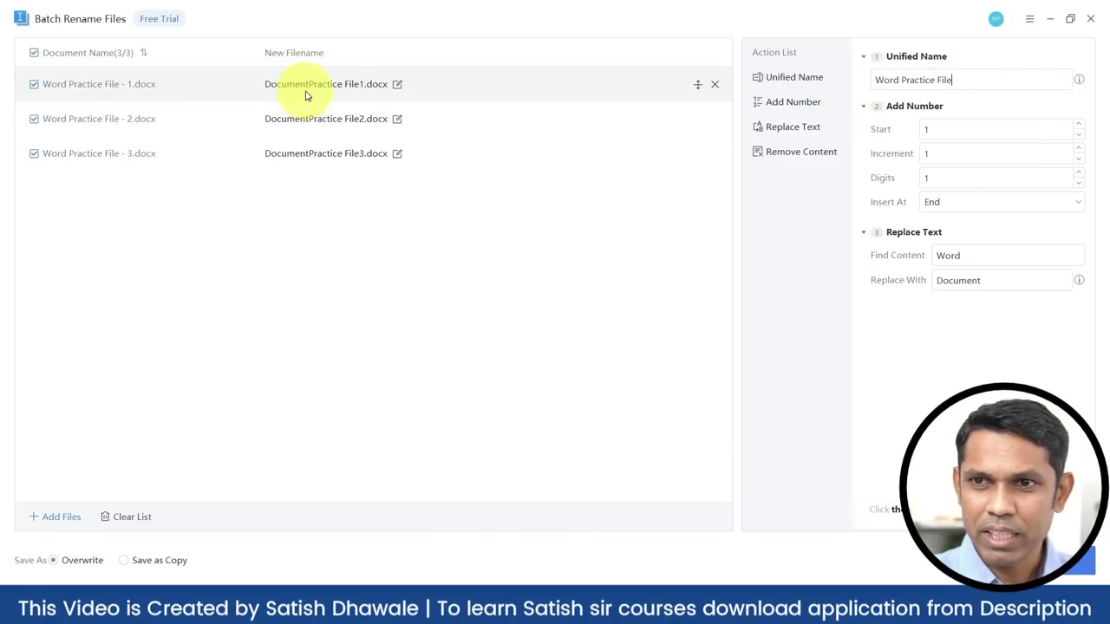
{"action": "left_click", "coordinate": [901, 80]}
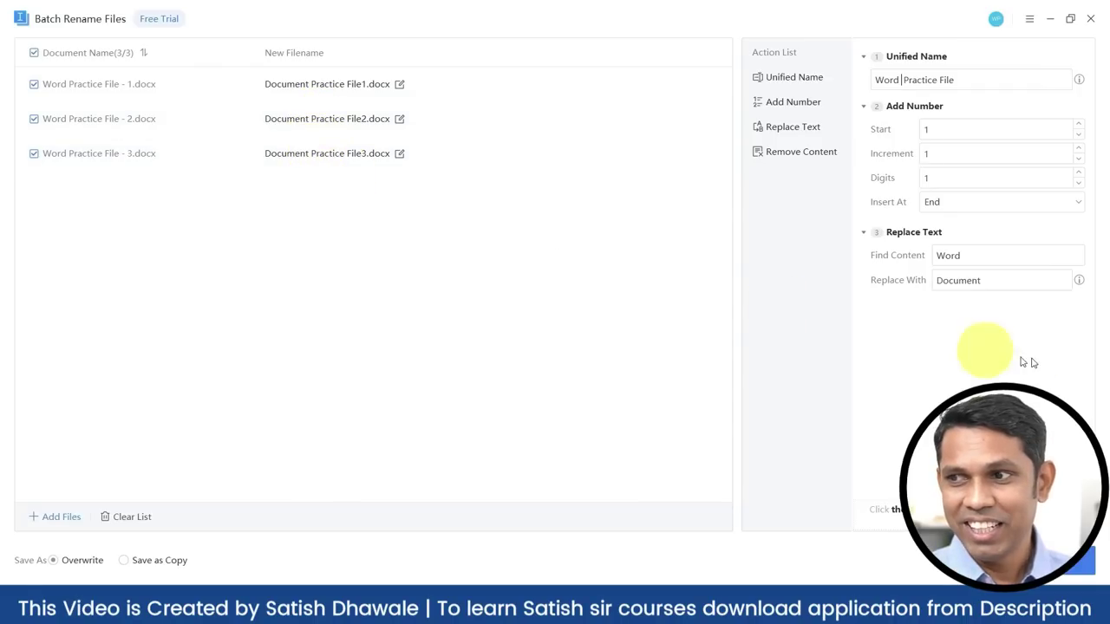
- Replace 'Word' with 'Document' in the new filenames, then close Batch Rename Files
{"action": "double_click", "coordinate": [966, 255]}
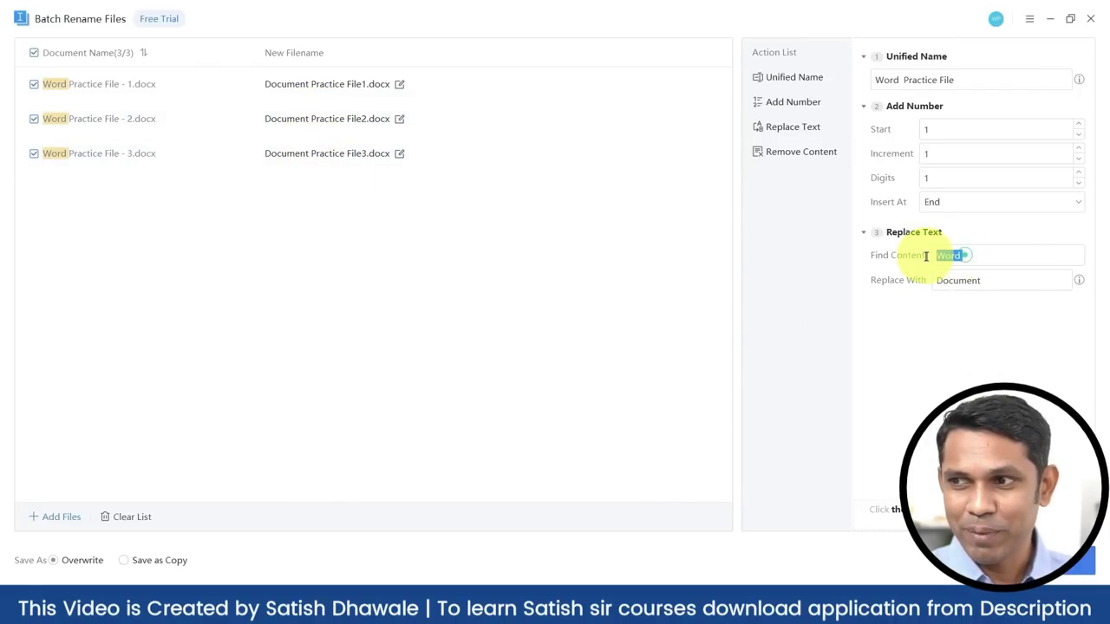
{"action": "left_click_drag", "start_coordinate": [992, 286], "coordinate": [914, 286]}
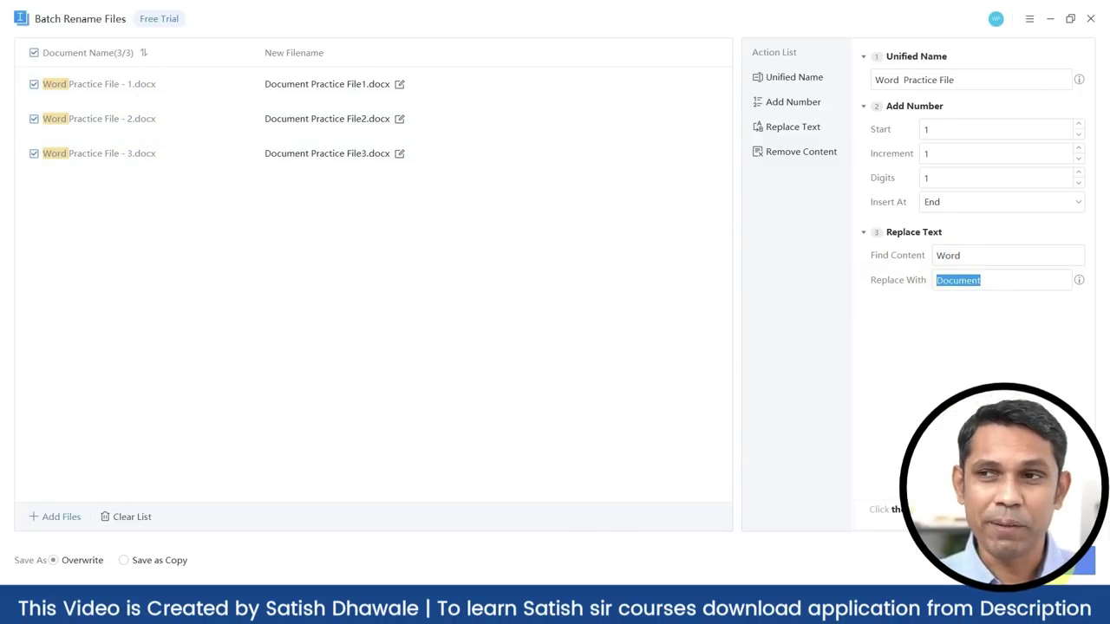
{"action": "left_click", "coordinate": [1090, 18]}
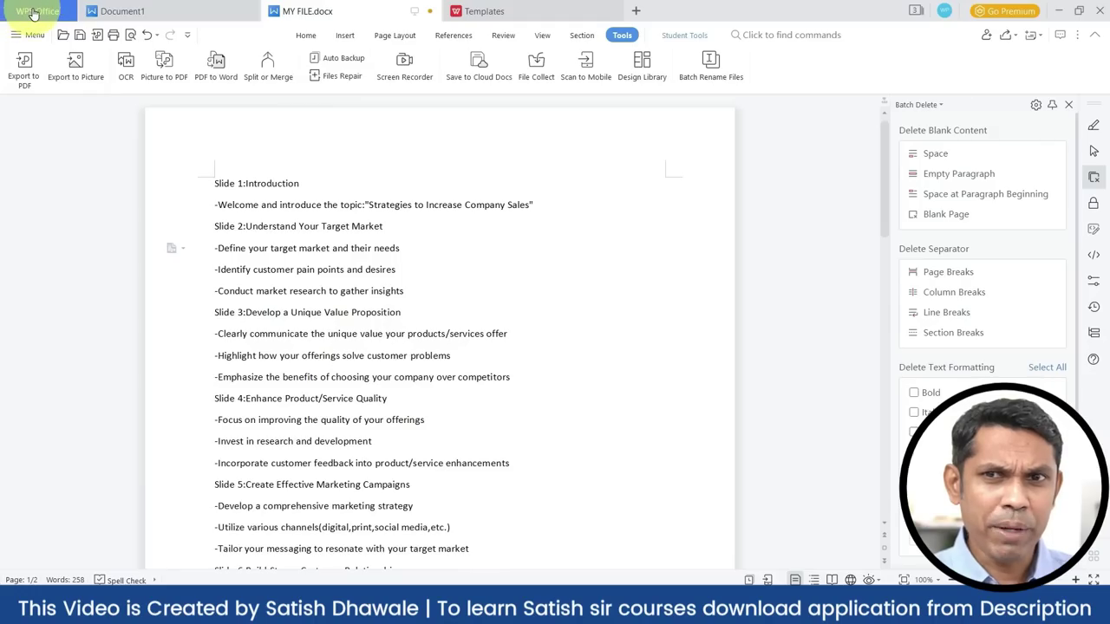
- Browse the Spreadsheets template gallery from the WPS home page and create a Blank workbook
{"action": "left_click", "coordinate": [33, 12]}
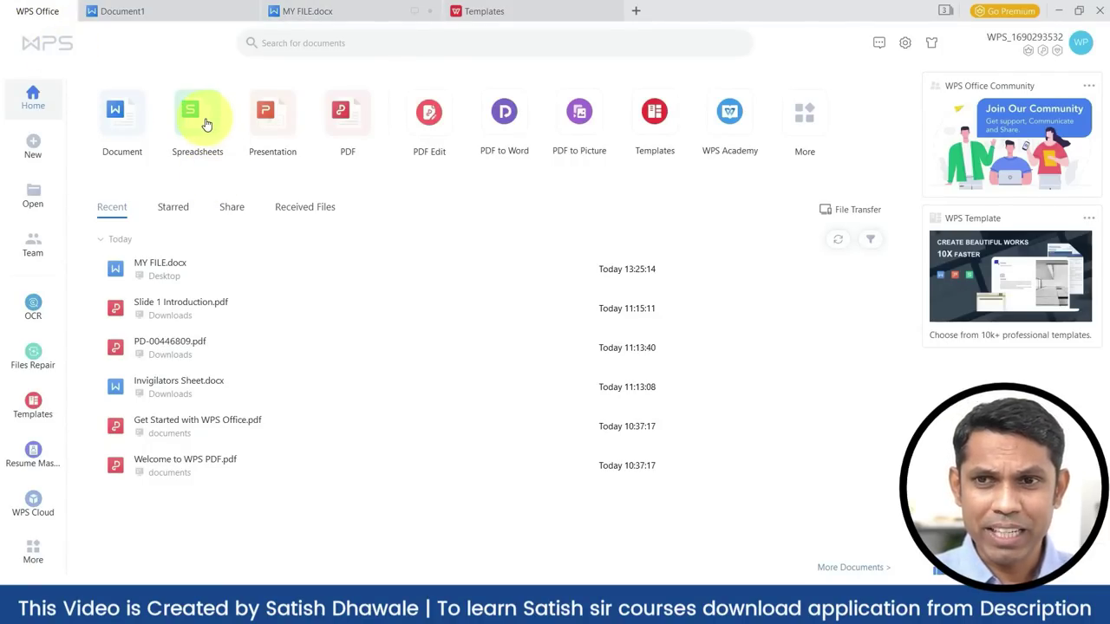
{"action": "left_click", "coordinate": [207, 124]}
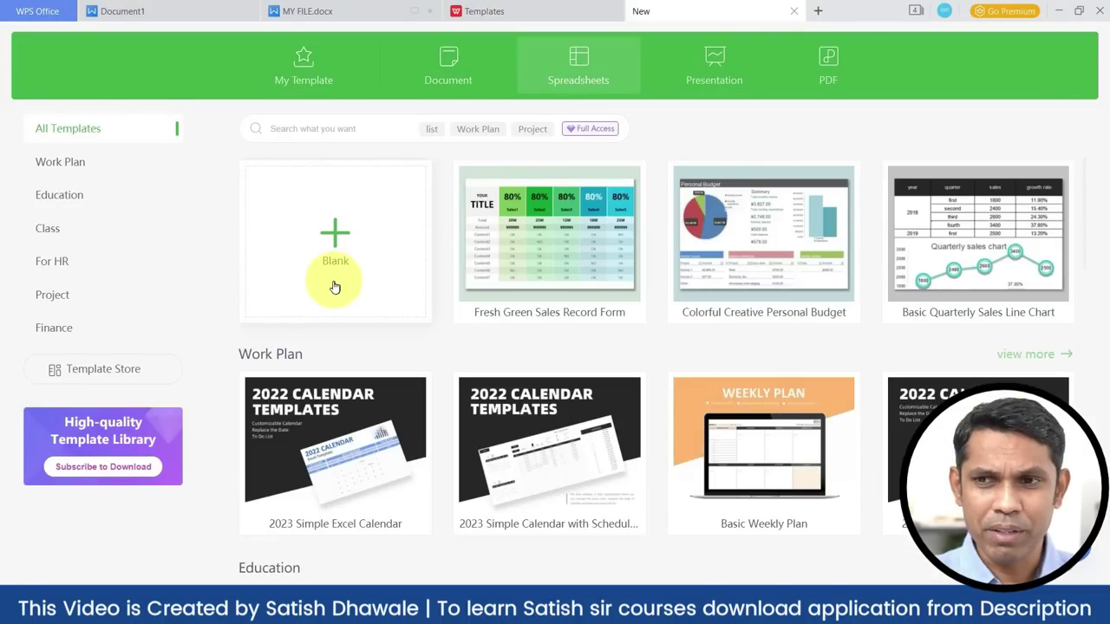
{"action": "scroll", "coordinate": [596, 316], "scroll_direction": "down", "scroll_amount": 4}
{"action": "scroll", "coordinate": [598, 321], "scroll_direction": "down", "scroll_amount": 4}
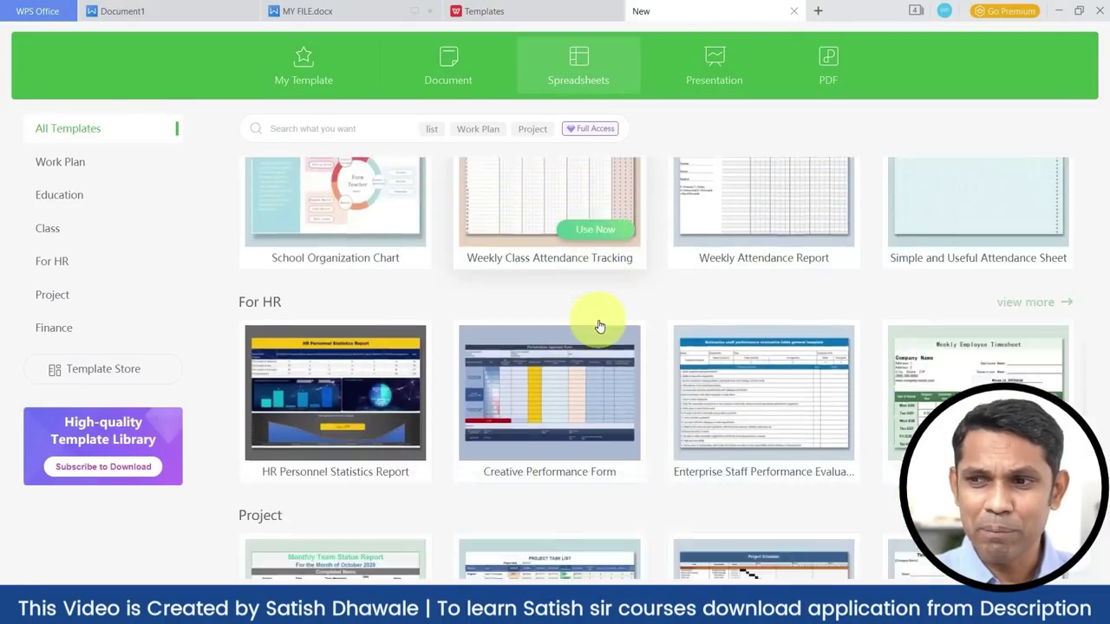
{"action": "scroll", "coordinate": [598, 322], "scroll_direction": "down", "scroll_amount": 4}
{"action": "scroll", "coordinate": [589, 316], "scroll_direction": "down", "scroll_amount": 1}
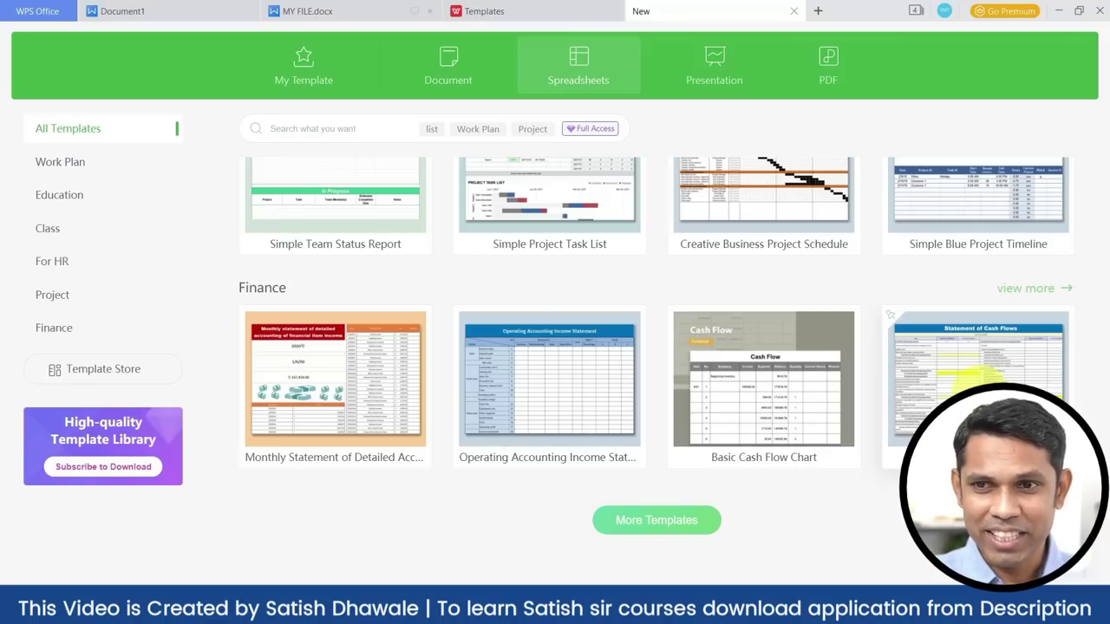
{"action": "scroll", "coordinate": [657, 369], "scroll_direction": "up", "scroll_amount": 4}
{"action": "scroll", "coordinate": [656, 369], "scroll_direction": "up", "scroll_amount": 4}
{"action": "scroll", "coordinate": [656, 369], "scroll_direction": "up", "scroll_amount": 4}
{"action": "scroll", "coordinate": [656, 369], "scroll_direction": "up", "scroll_amount": 2}
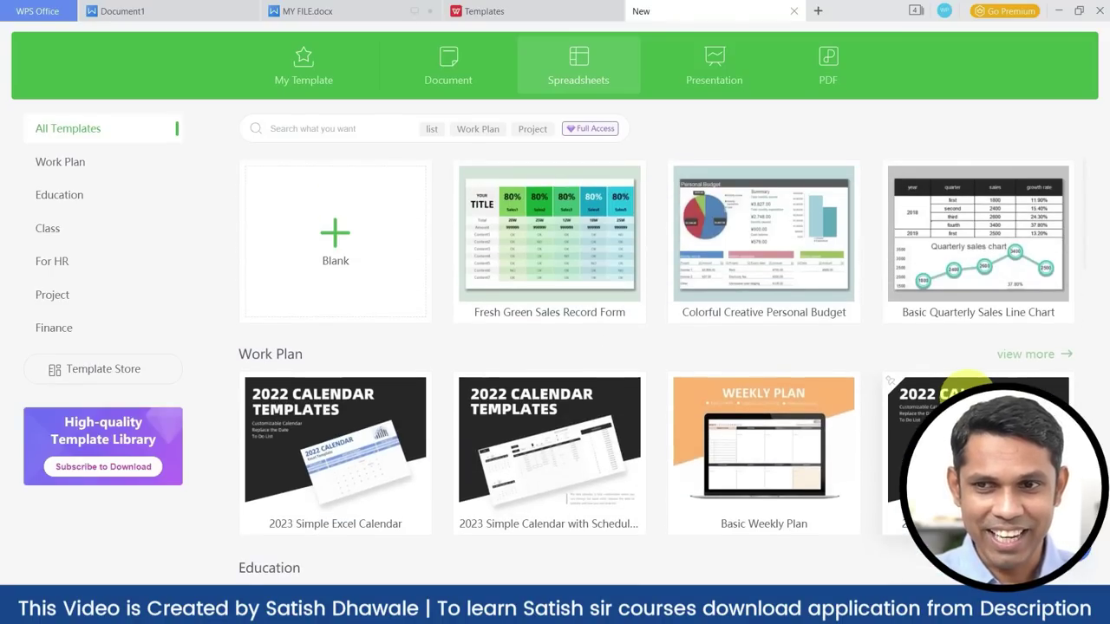
{"action": "left_click", "coordinate": [318, 260]}
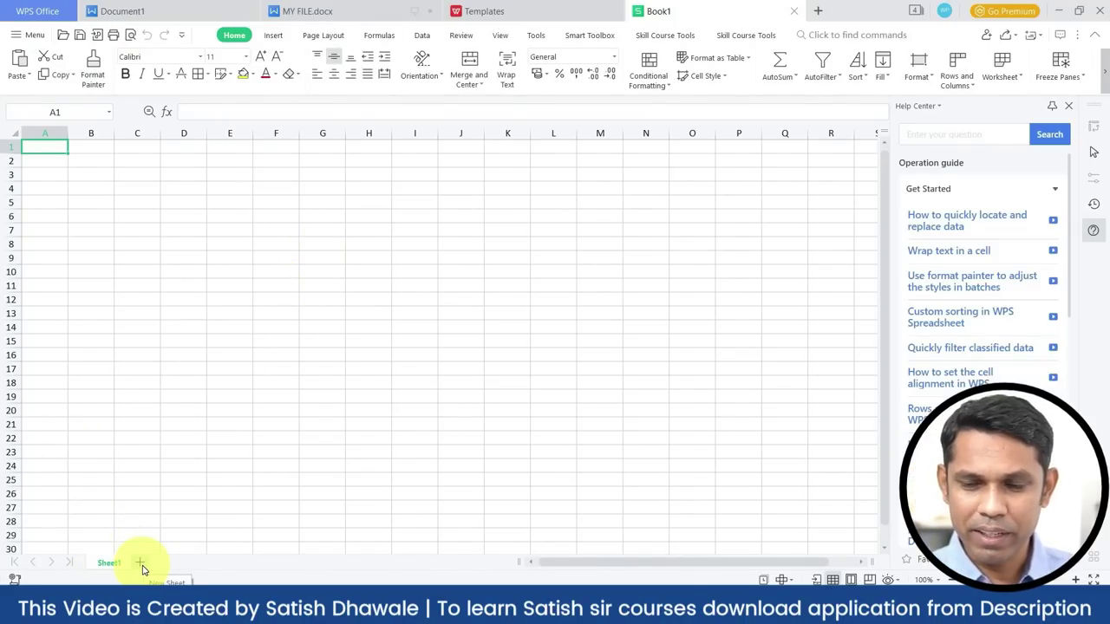
- Select cell D6, zoom in, and show the Smart Toolbox utilities after glancing at Skill Course Tools
{"action": "left_click", "coordinate": [176, 218]}
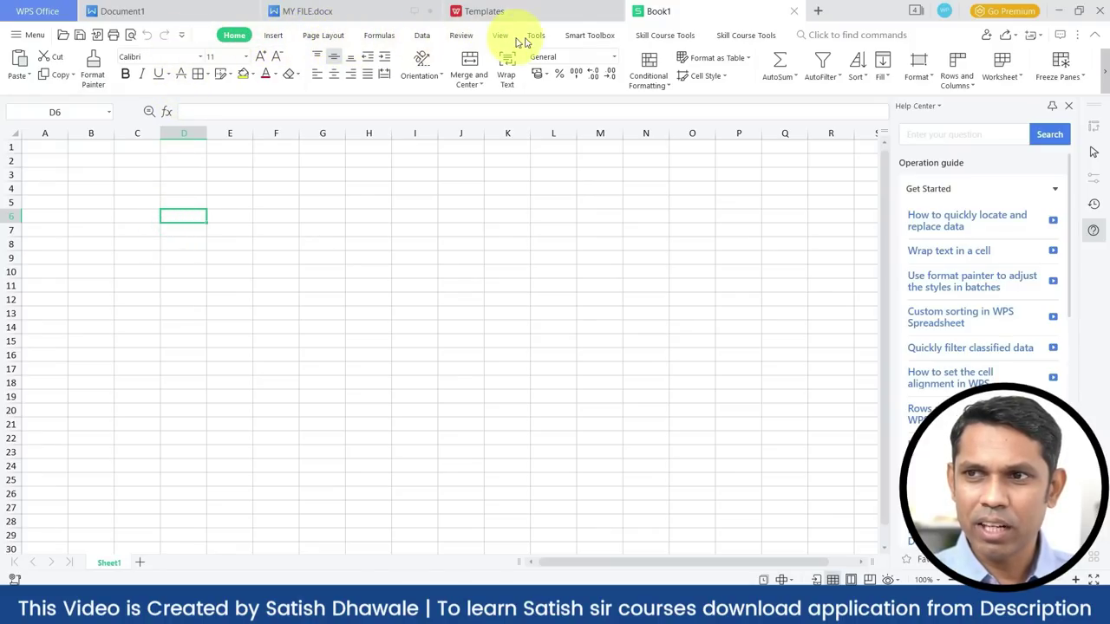
{"action": "scroll", "coordinate": [202, 251], "scroll_direction": "up", "scroll_amount": 1}
{"action": "scroll", "coordinate": [201, 251], "scroll_direction": "up", "scroll_amount": 1}
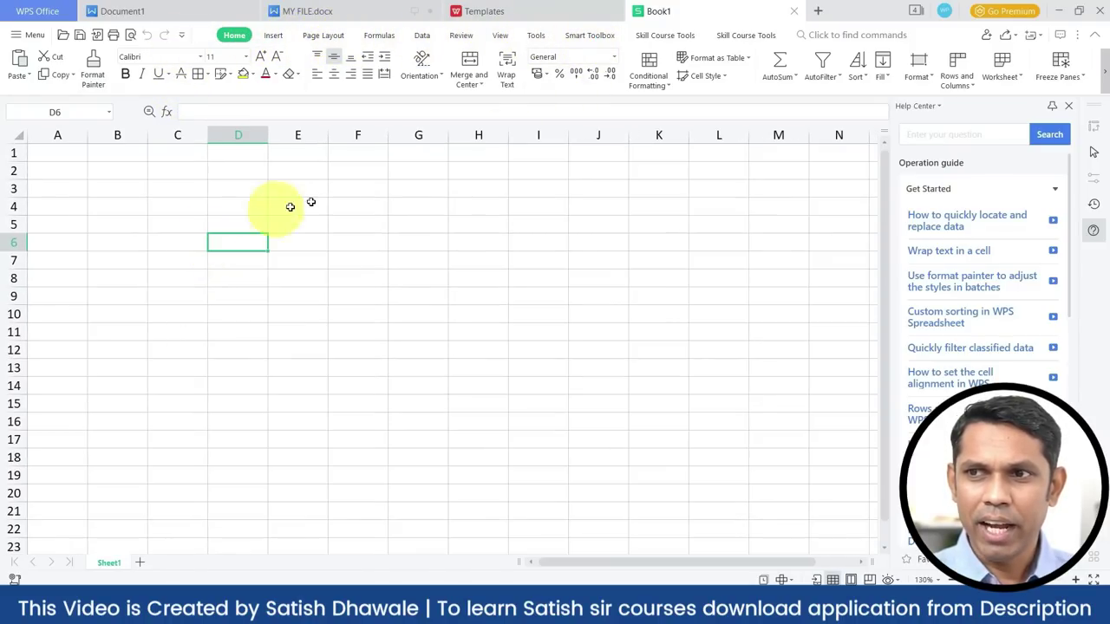
{"action": "left_click", "coordinate": [588, 39]}
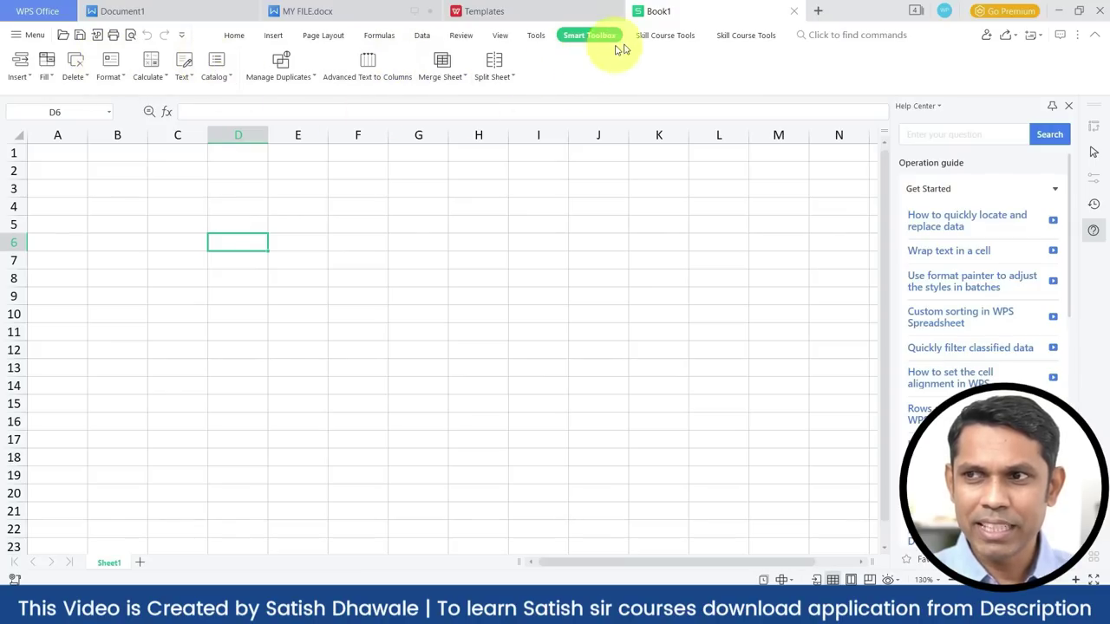
{"action": "left_click", "coordinate": [659, 37]}
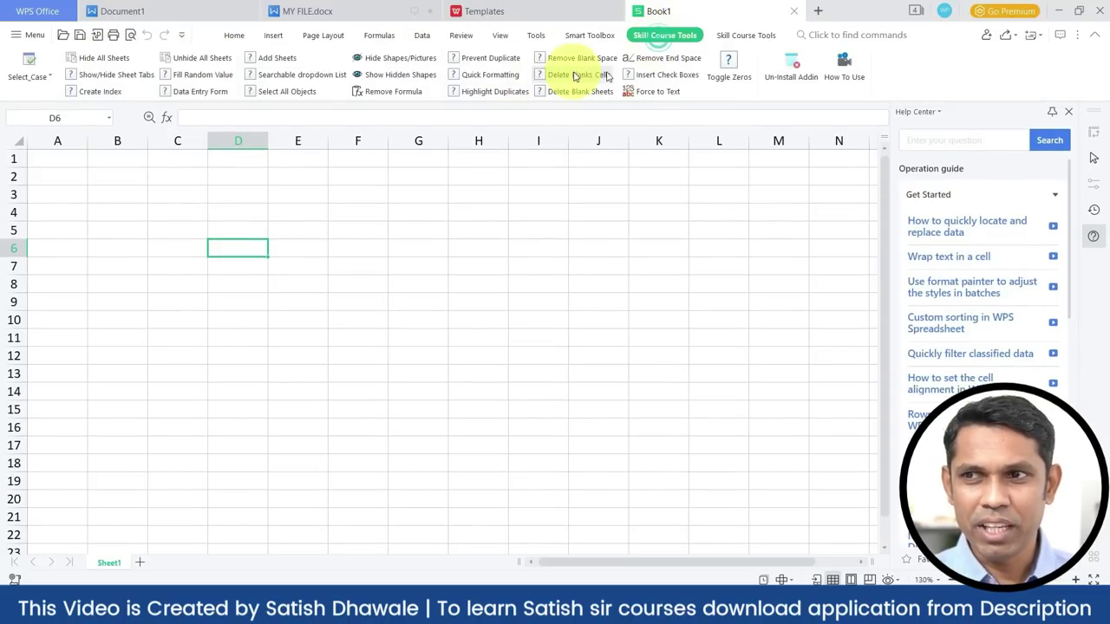
{"action": "left_click", "coordinate": [591, 35]}
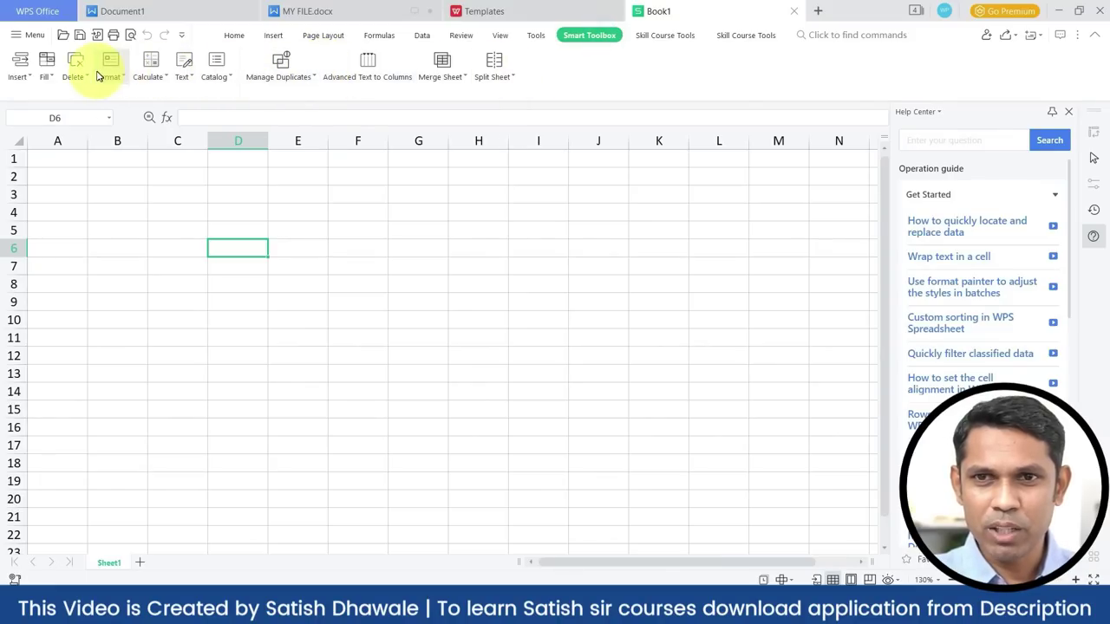
{"action": "left_click", "coordinate": [237, 214]}
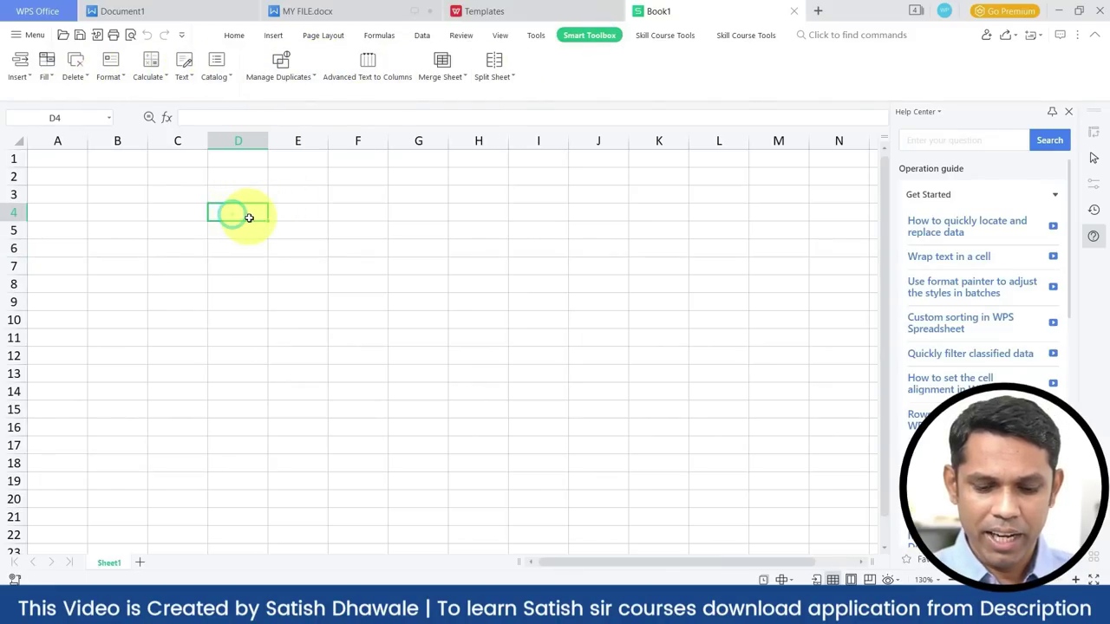
{"action": "type", "text": "=vloo"}
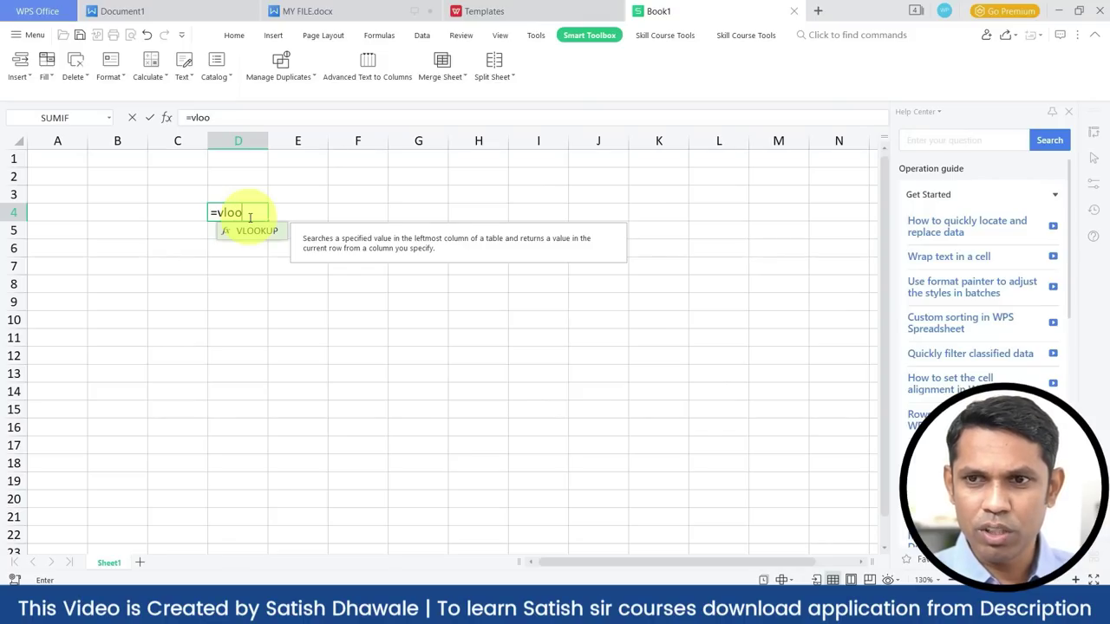
{"action": "key", "text": "Tab"}
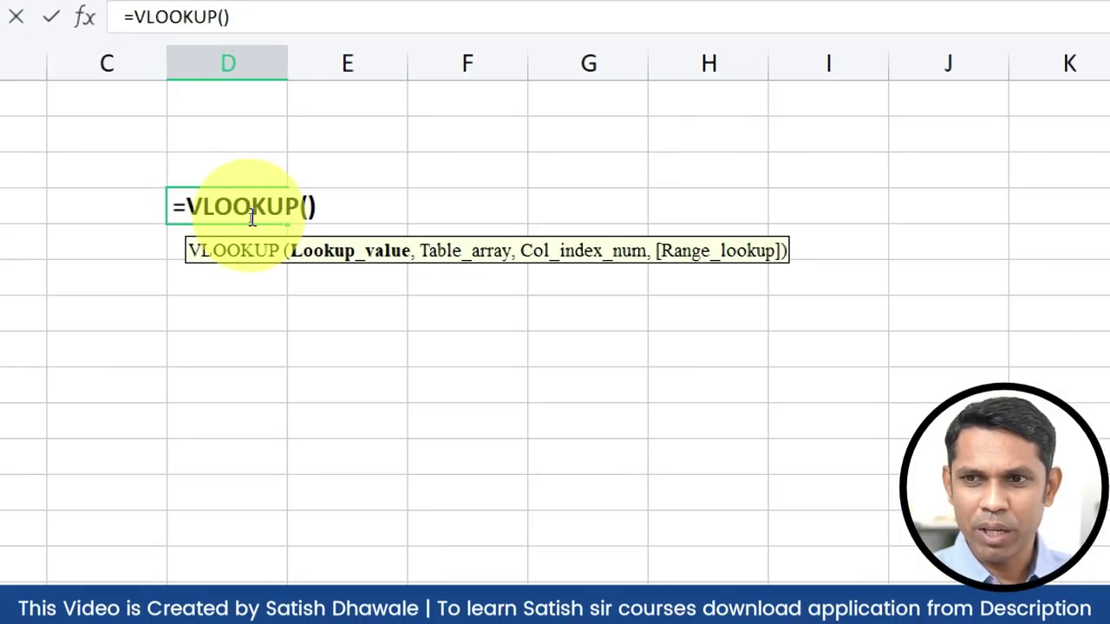
{"action": "key", "text": "Escape"}
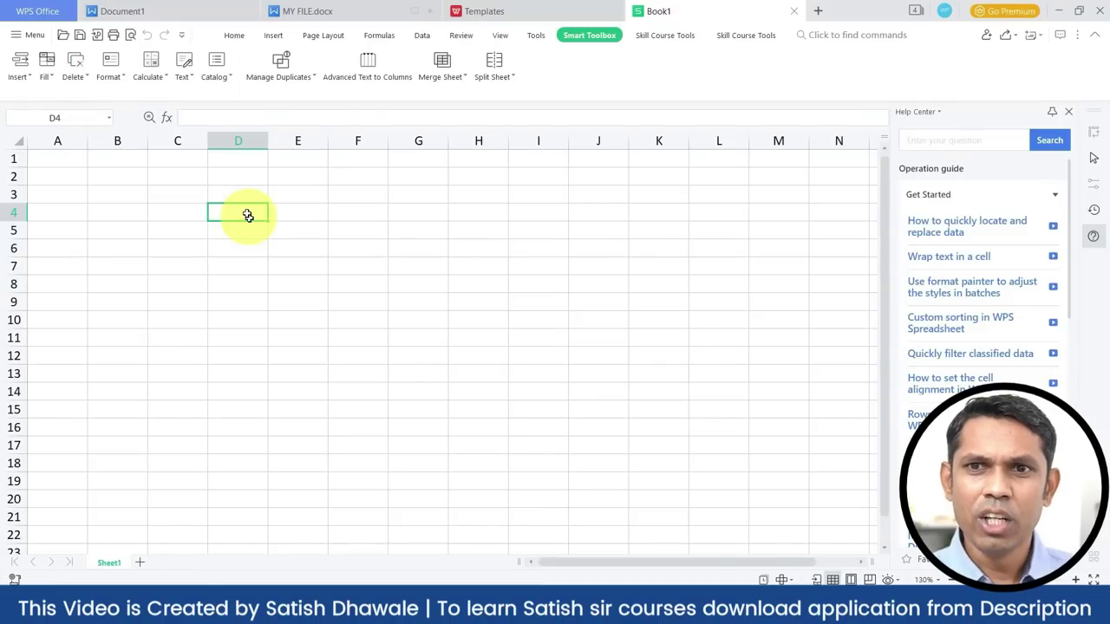
{"action": "left_click", "coordinate": [234, 201]}
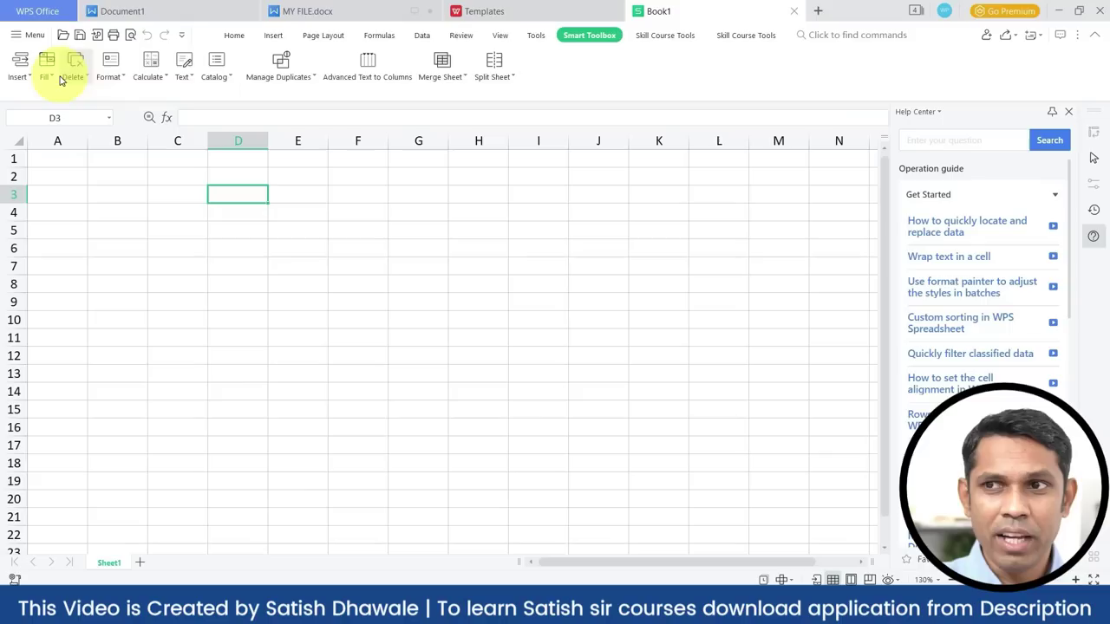
- Preview the Smart Toolbox format conversion options, then select cell D4
{"action": "key", "text": "Left"}
{"action": "key", "text": "Left"}
{"action": "key", "text": "Down"}
{"action": "key", "text": "Down"}
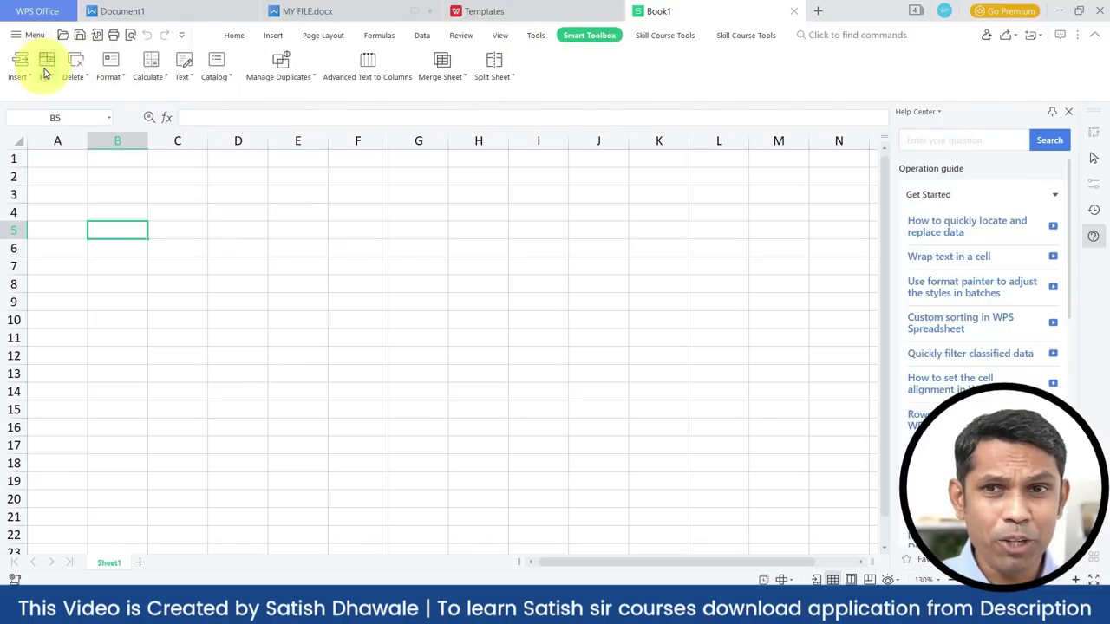
{"action": "left_click", "coordinate": [108, 78]}
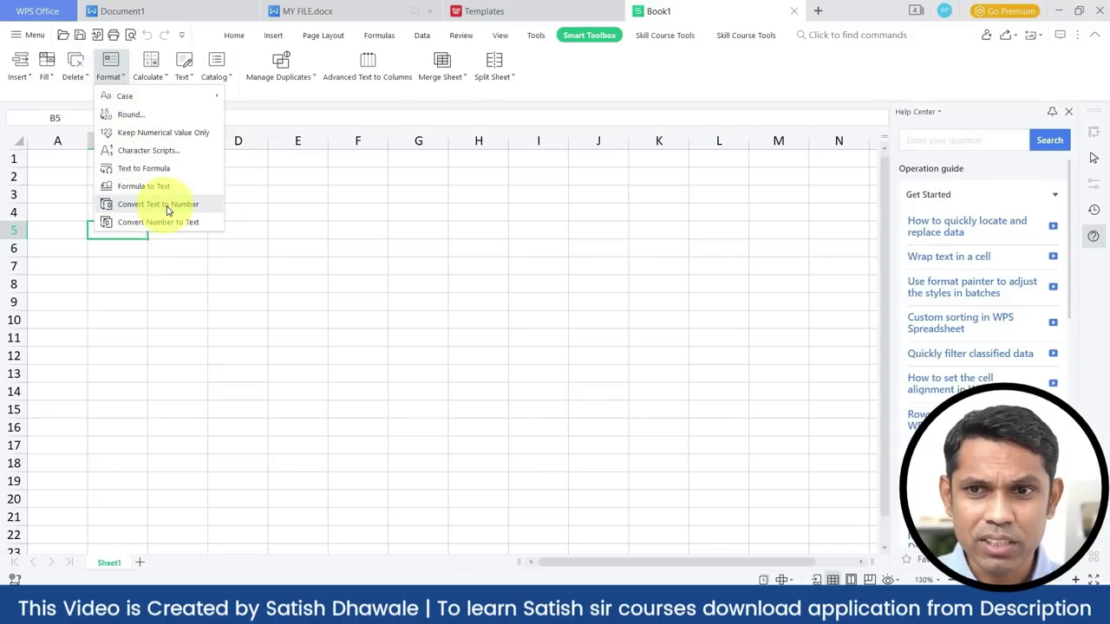
{"action": "left_click", "coordinate": [240, 210]}
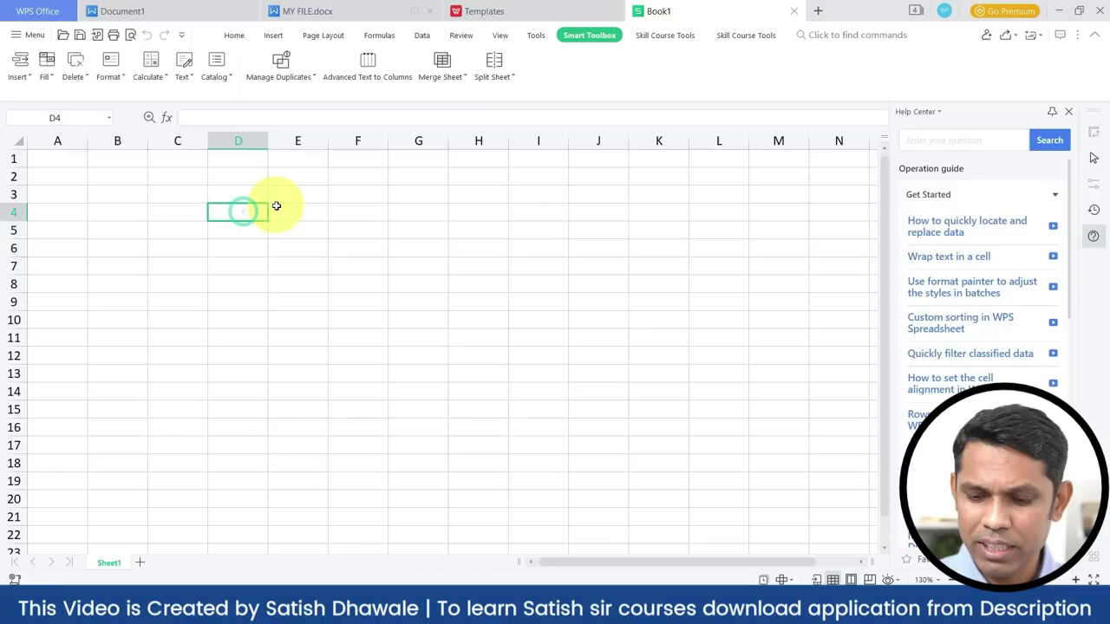
- Enter 4554 as text in D4 and convert it to a real number
{"action": "type", "text": "4554"}
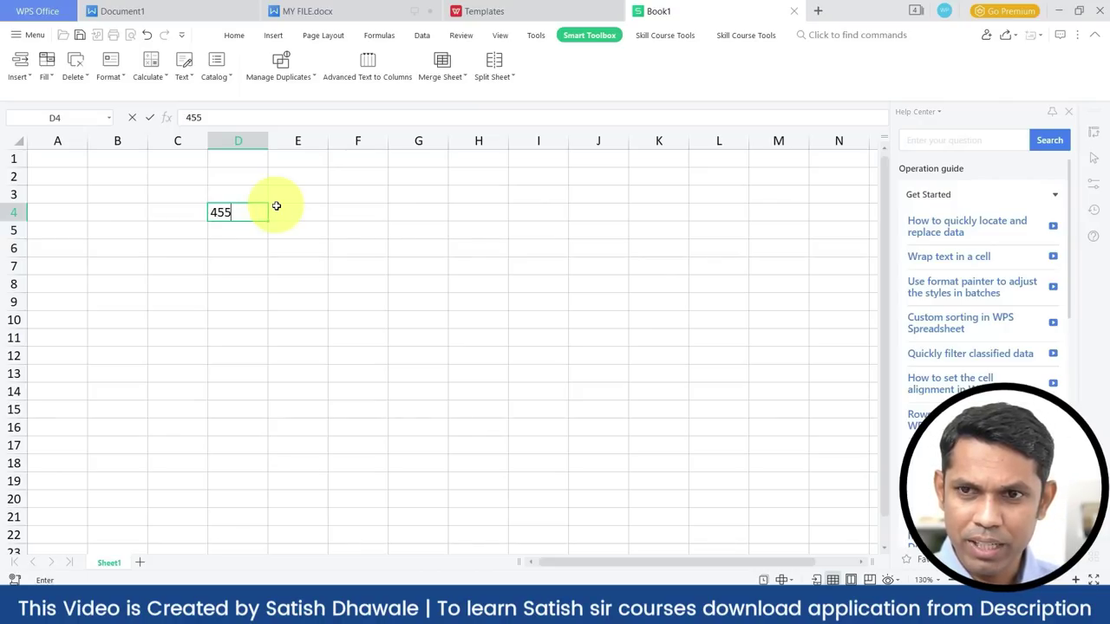
{"action": "key", "text": "Return"}
{"action": "left_click", "coordinate": [212, 215]}
{"action": "type", "text": "'"}
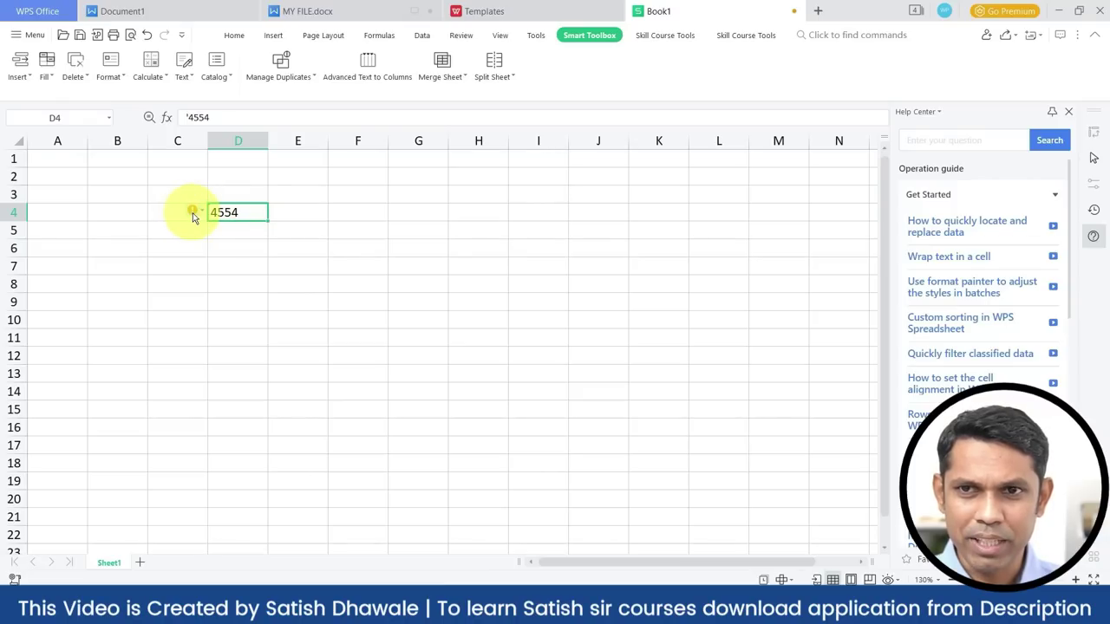
{"action": "left_click", "coordinate": [120, 79]}
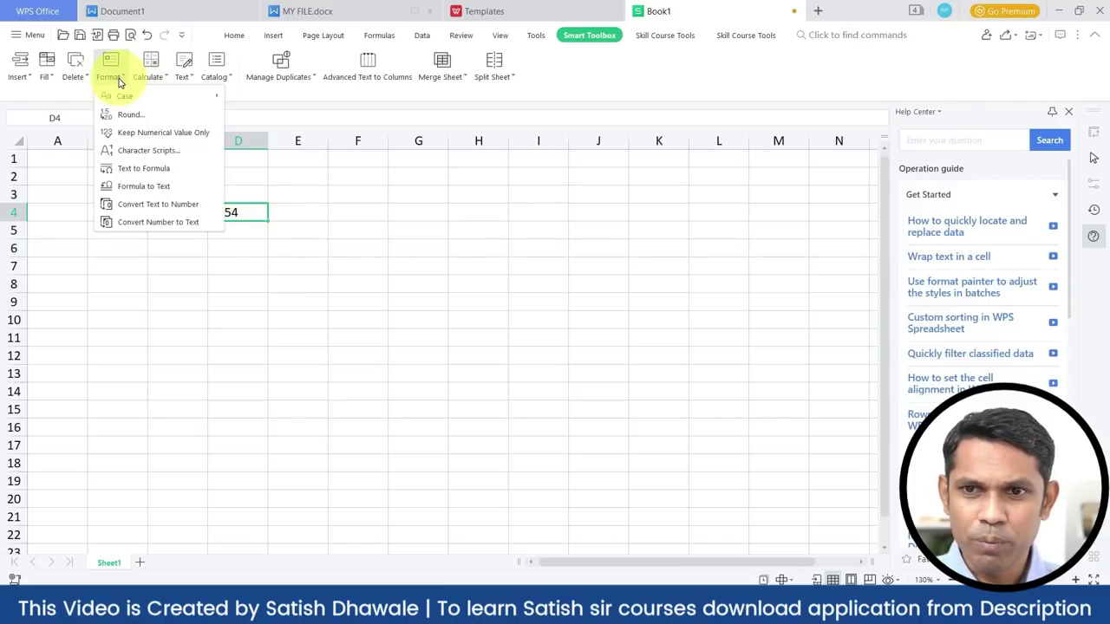
{"action": "left_click", "coordinate": [128, 198]}
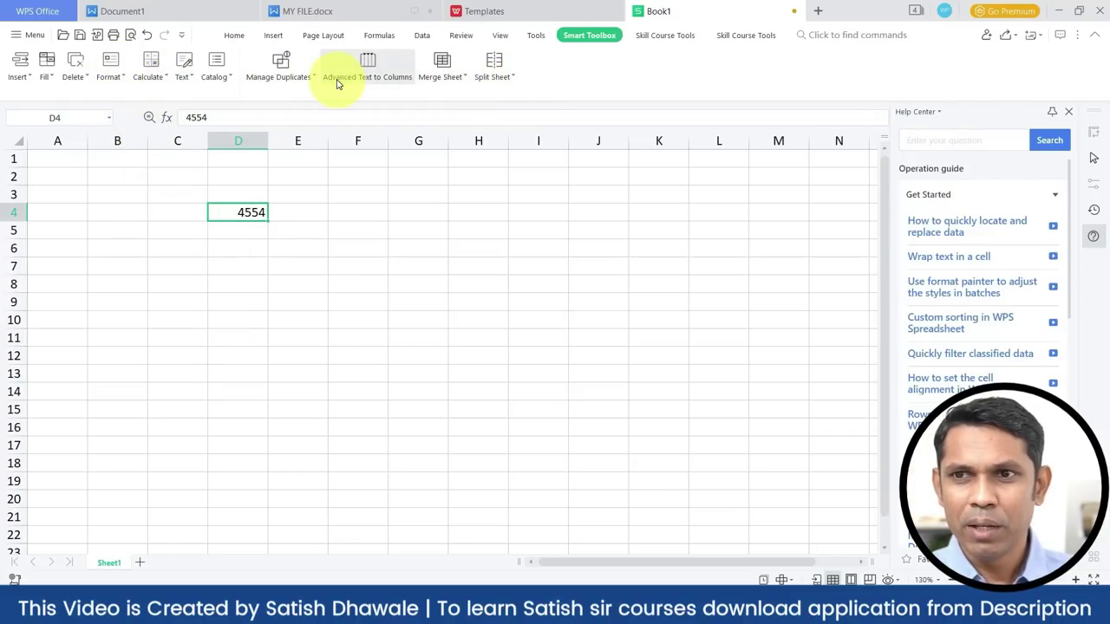
{"action": "left_click", "coordinate": [310, 76]}
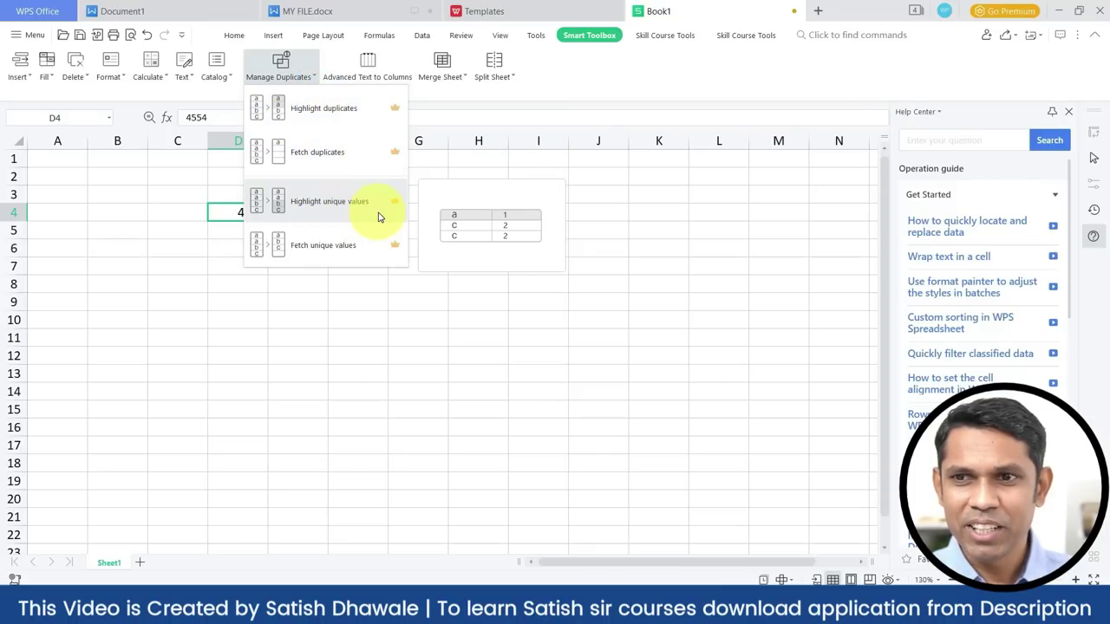
- Dismiss the Manage Duplicates menu and select cell D4 to clear its 4554 value
{"action": "left_click", "coordinate": [355, 304]}
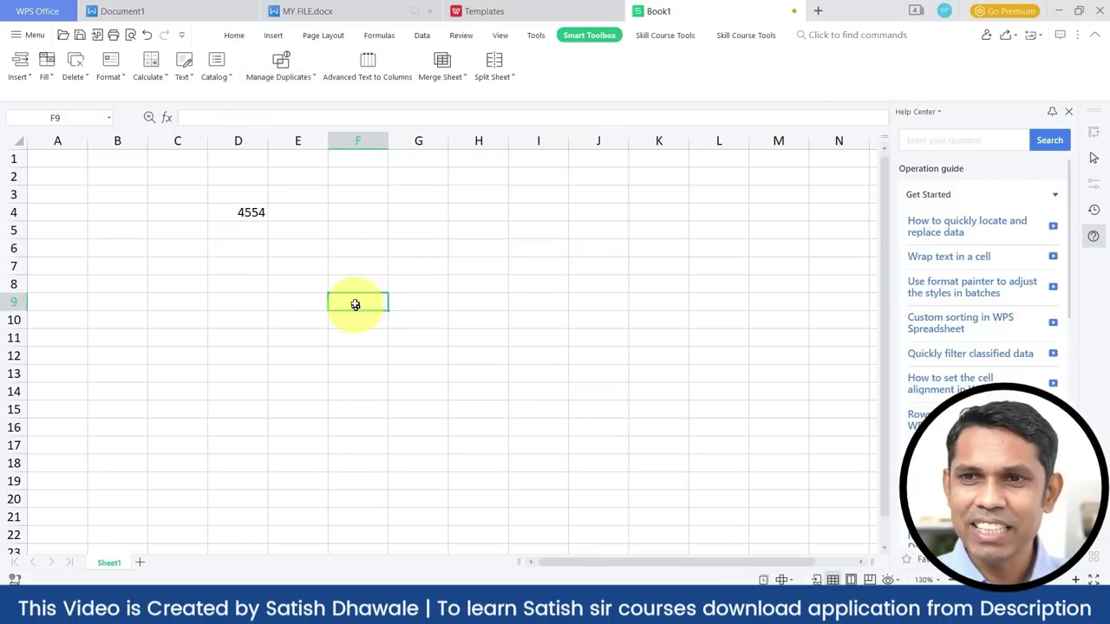
{"action": "left_click", "coordinate": [256, 212]}
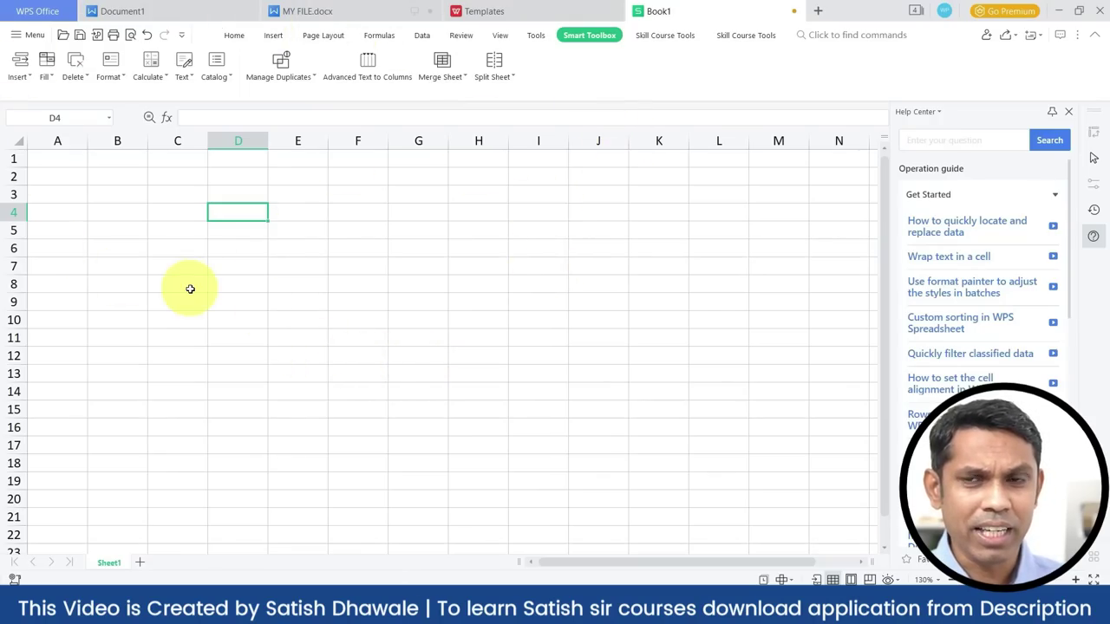
- Create a presentation from the free Yellow Simple Work Report template in the Presentation gallery
{"action": "left_click", "coordinate": [47, 13]}
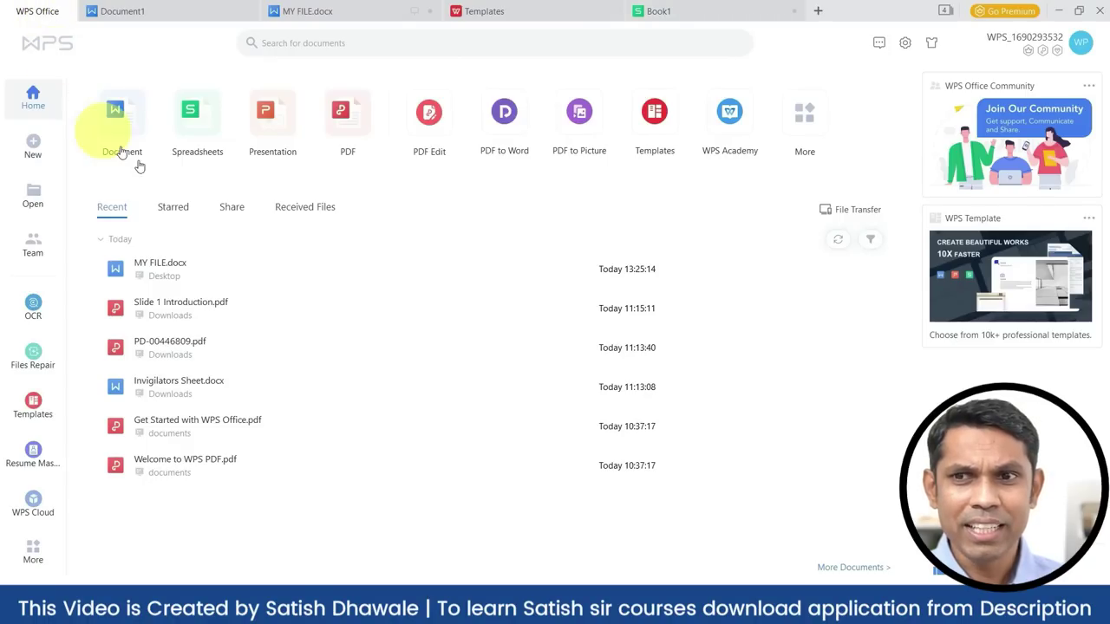
{"action": "left_click", "coordinate": [290, 111]}
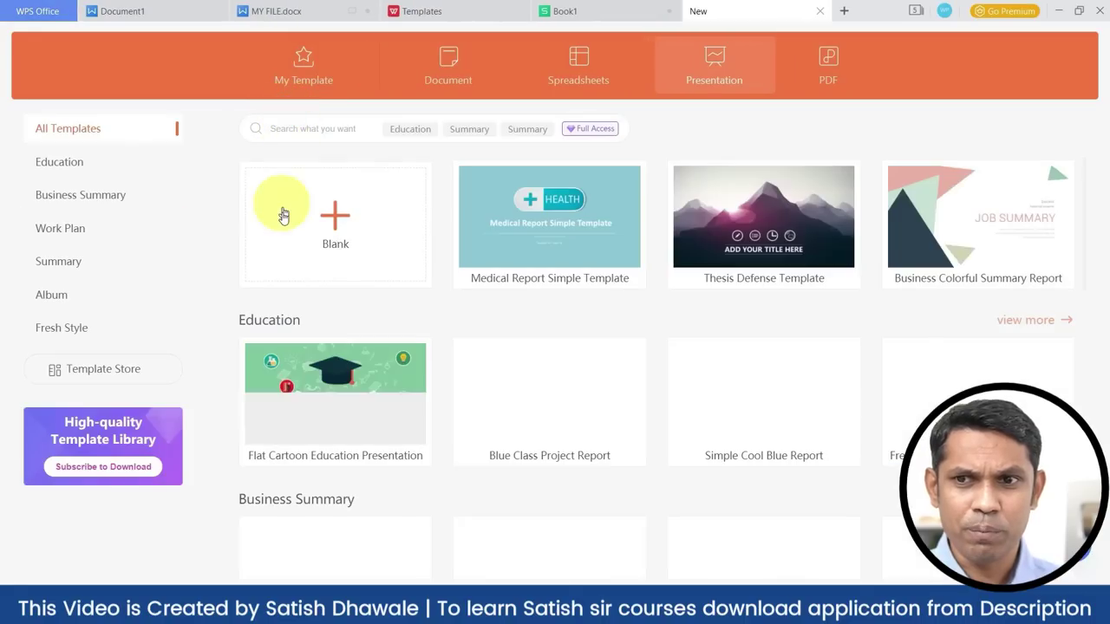
{"action": "mouse_move", "coordinate": [563, 364]}
{"action": "scroll", "coordinate": [572, 364], "scroll_direction": "down", "scroll_amount": 2}
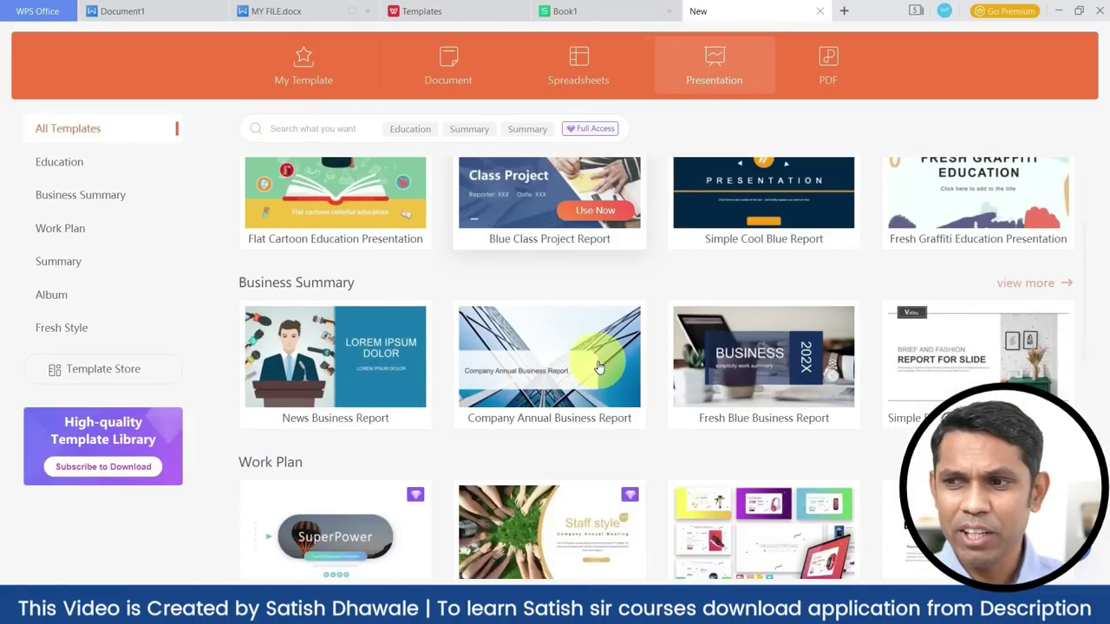
{"action": "scroll", "coordinate": [584, 364], "scroll_direction": "down", "scroll_amount": 3}
{"action": "scroll", "coordinate": [588, 368], "scroll_direction": "down", "scroll_amount": 2}
{"action": "scroll", "coordinate": [588, 367], "scroll_direction": "down", "scroll_amount": 2}
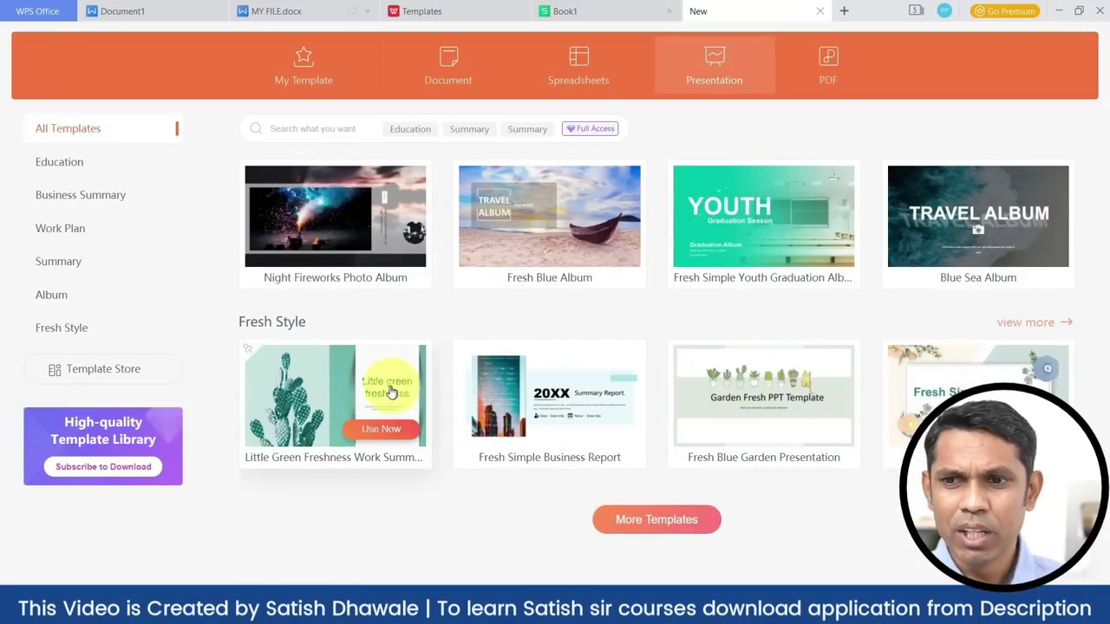
{"action": "scroll", "coordinate": [754, 381], "scroll_direction": "up", "scroll_amount": 2}
{"action": "scroll", "coordinate": [747, 374], "scroll_direction": "up", "scroll_amount": 2}
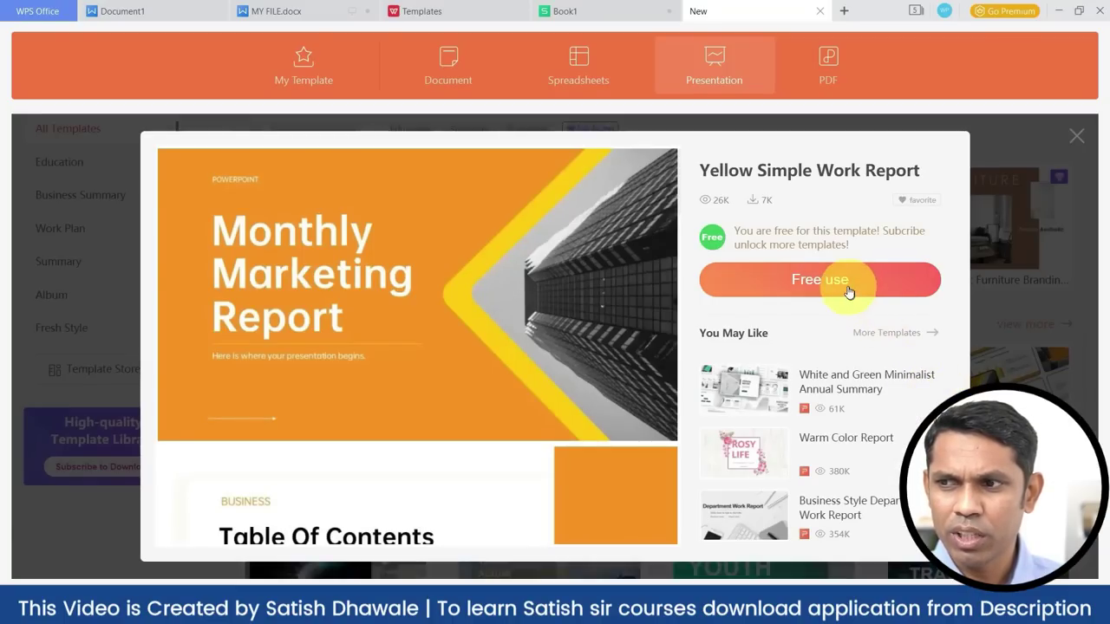
{"action": "left_click", "coordinate": [847, 286]}
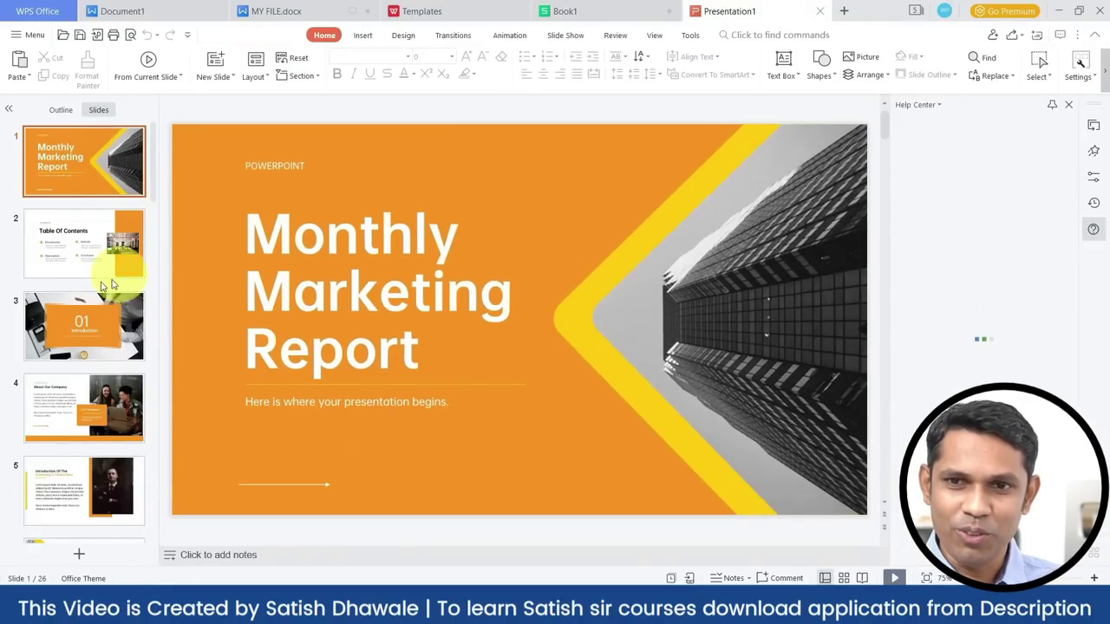
{"action": "left_click", "coordinate": [87, 247]}
{"action": "left_click", "coordinate": [84, 344]}
{"action": "left_click", "coordinate": [85, 399]}
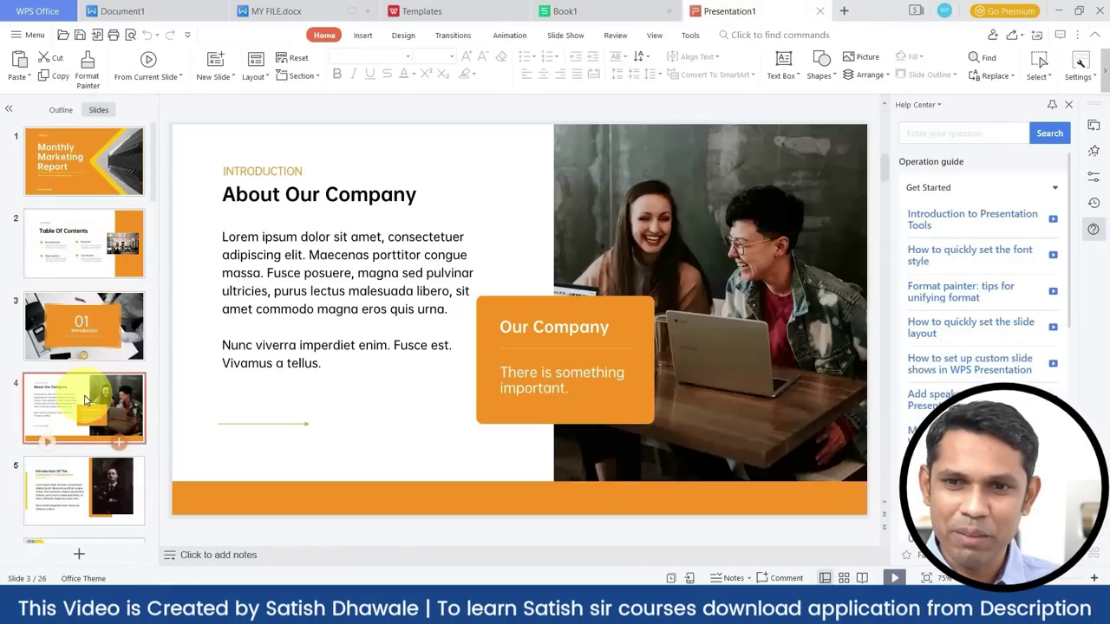
{"action": "left_click", "coordinate": [83, 512]}
{"action": "scroll", "coordinate": [85, 507], "scroll_direction": "down", "scroll_amount": 1}
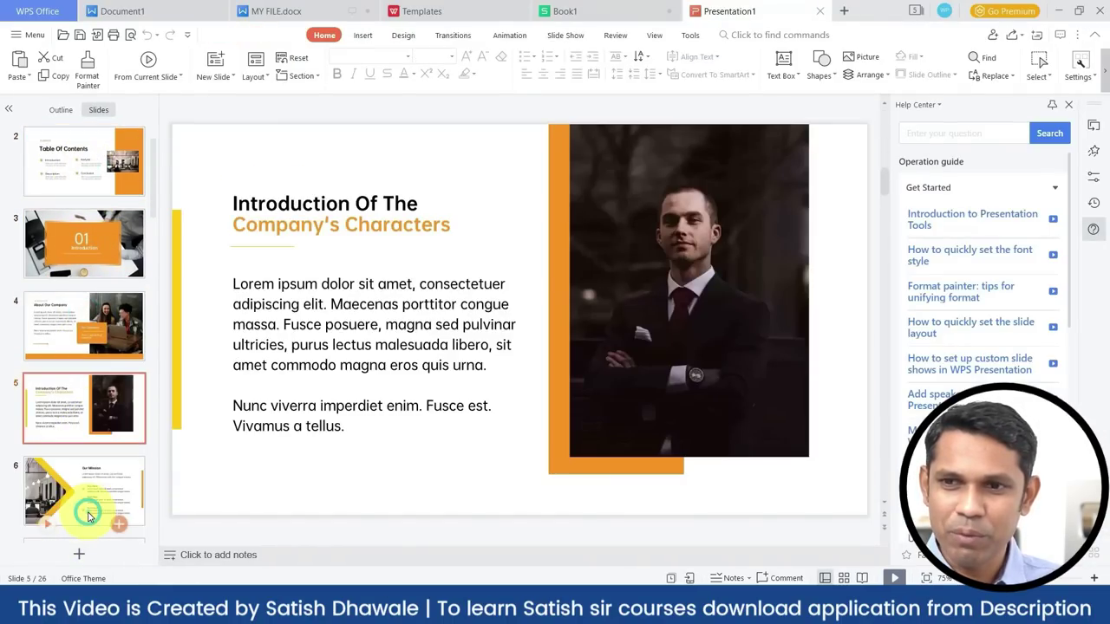
{"action": "scroll", "coordinate": [88, 504], "scroll_direction": "down", "scroll_amount": 2}
{"action": "left_click", "coordinate": [85, 429]}
{"action": "left_click", "coordinate": [92, 487]}
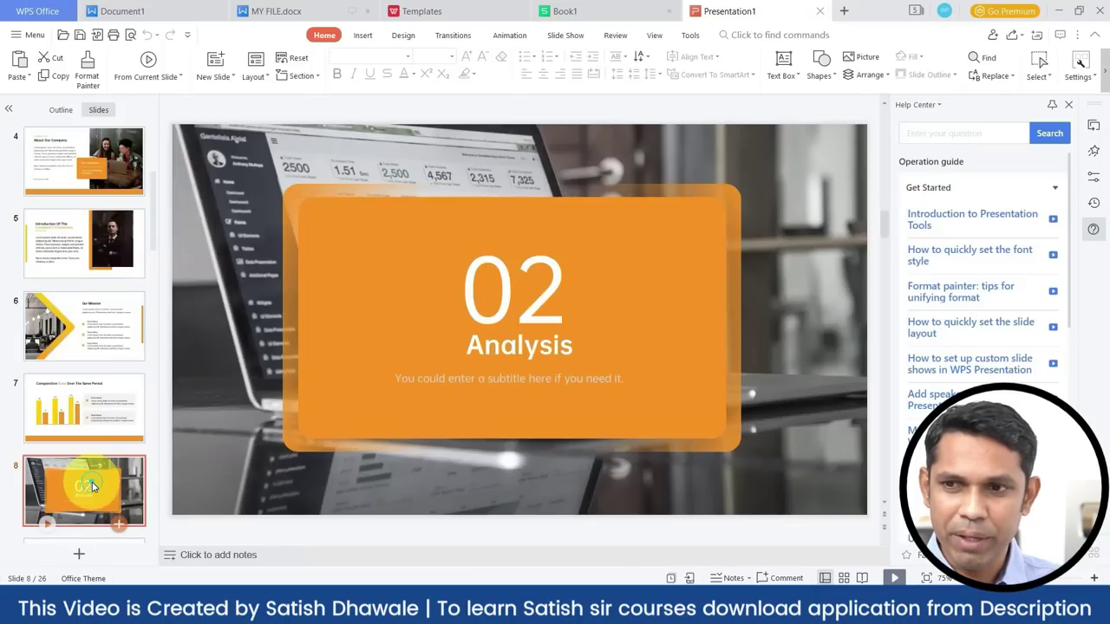
{"action": "scroll", "coordinate": [90, 489], "scroll_direction": "down", "scroll_amount": 3}
{"action": "left_click", "coordinate": [85, 481]}
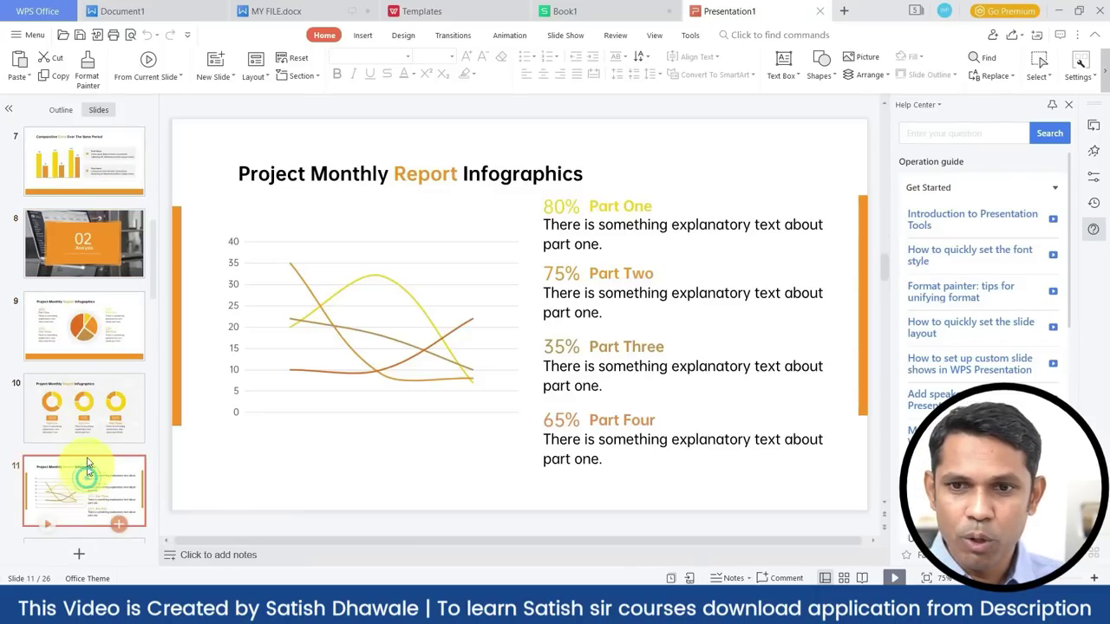
{"action": "left_click", "coordinate": [82, 377]}
{"action": "left_click", "coordinate": [82, 358]}
{"action": "scroll", "coordinate": [87, 373], "scroll_direction": "up", "scroll_amount": 3}
{"action": "scroll", "coordinate": [91, 375], "scroll_direction": "up", "scroll_amount": 3}
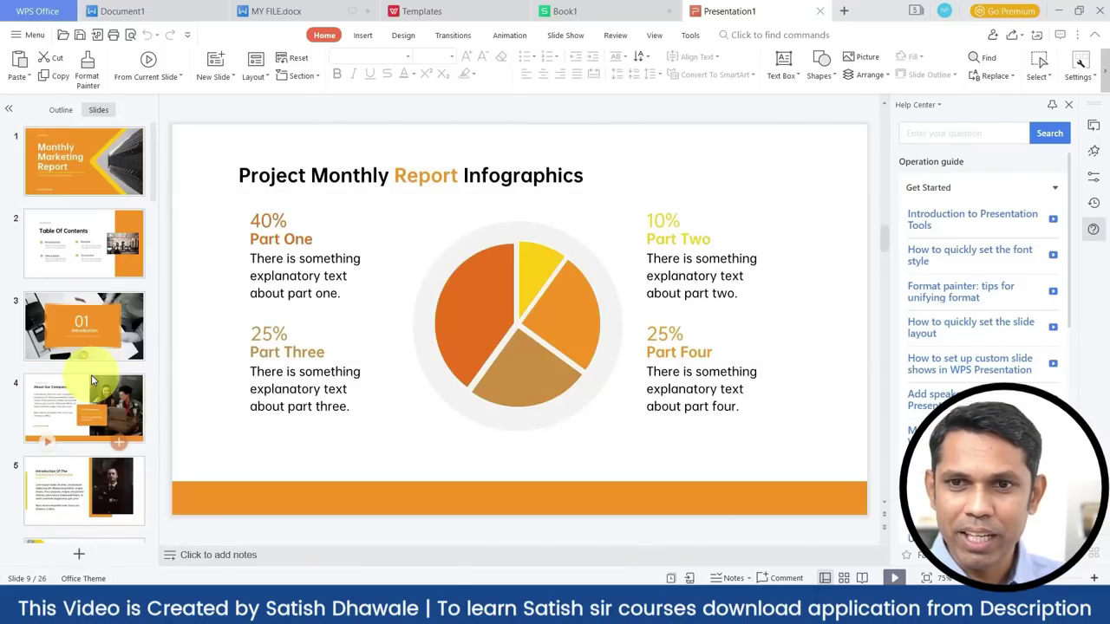
{"action": "left_click", "coordinate": [95, 182]}
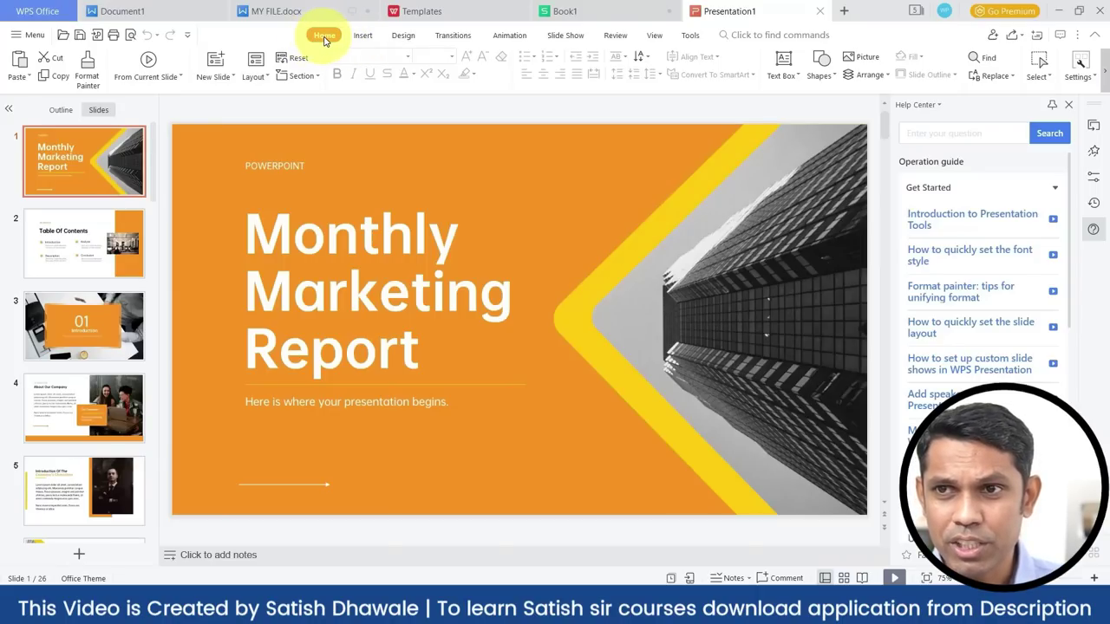
- Browse the Insert, Design, Transitions, Animation, Slide Show and Review tabs, ending on Tools
{"action": "left_click", "coordinate": [362, 39]}
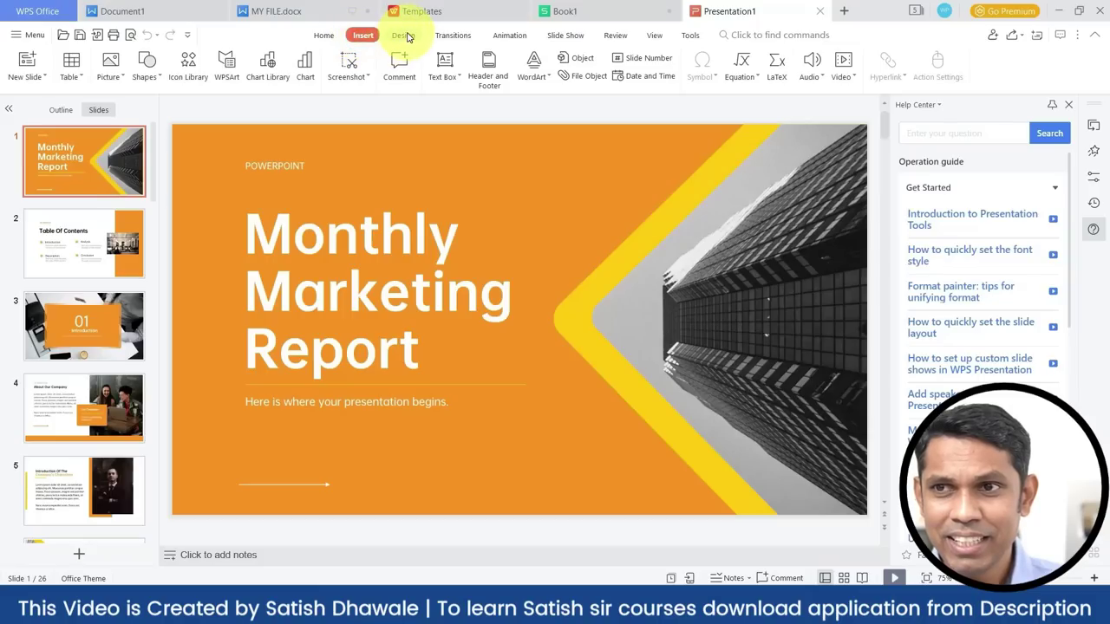
{"action": "left_click", "coordinate": [404, 35]}
{"action": "left_click", "coordinate": [453, 35]}
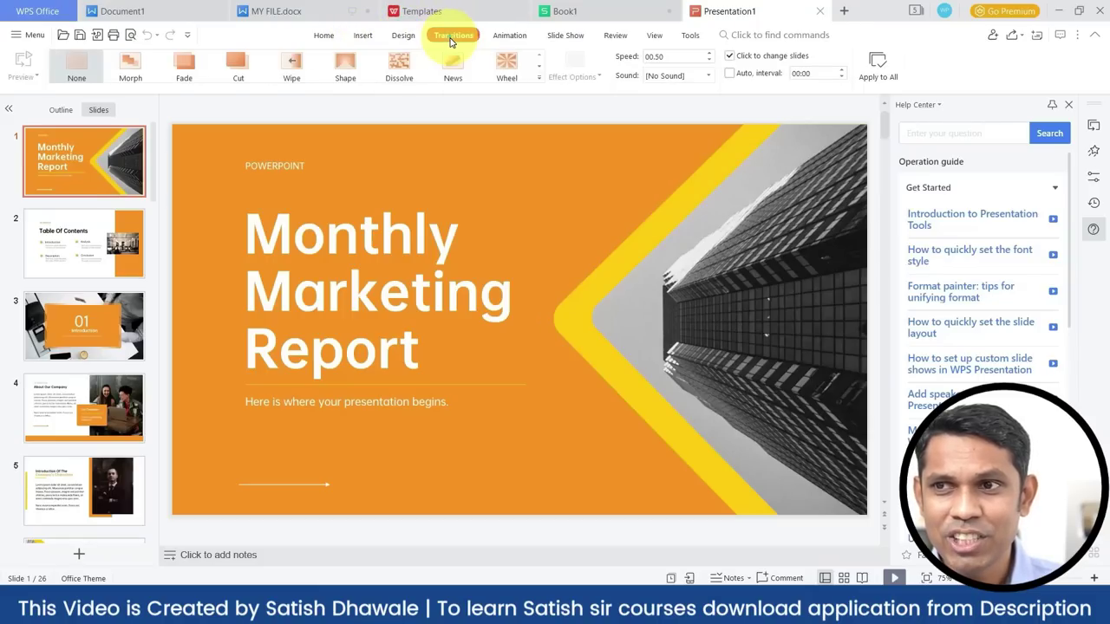
{"action": "left_click", "coordinate": [509, 36]}
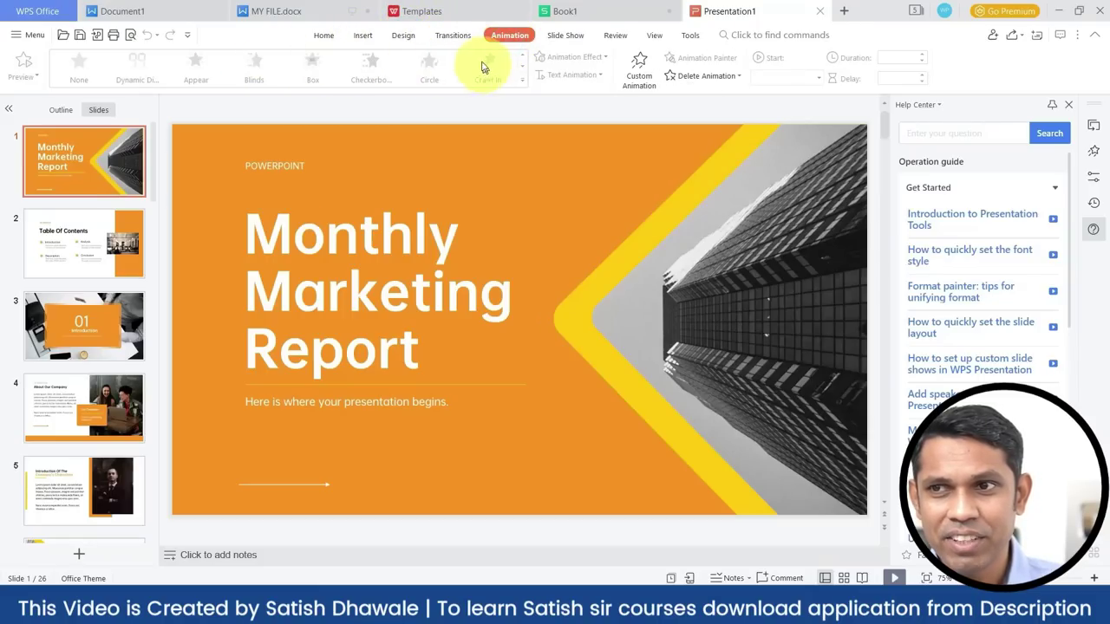
{"action": "left_click", "coordinate": [459, 38]}
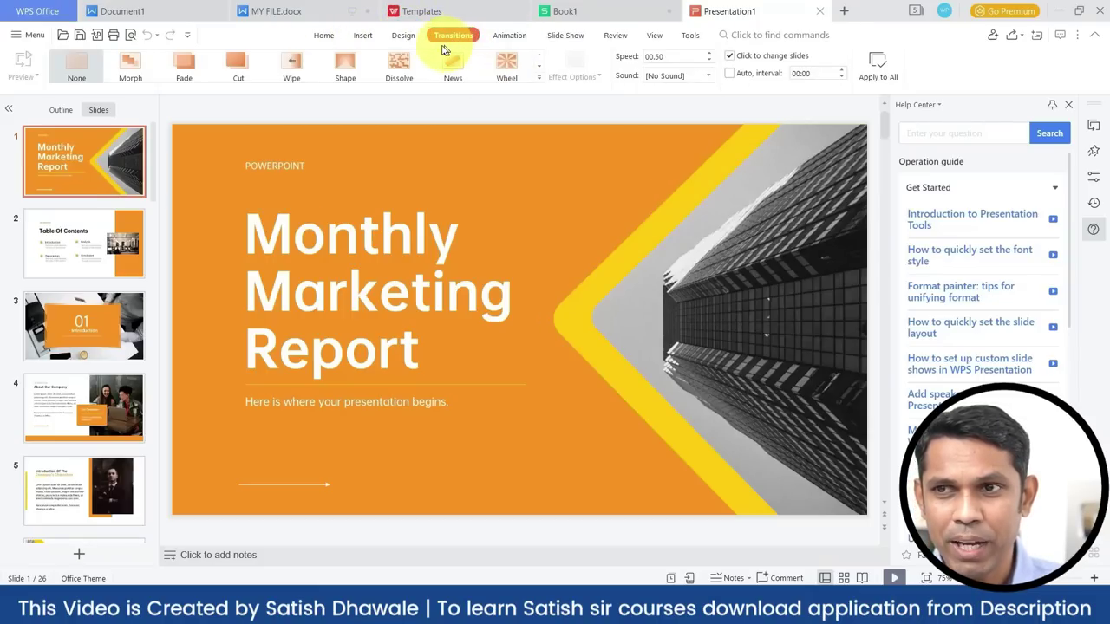
{"action": "left_click", "coordinate": [564, 37]}
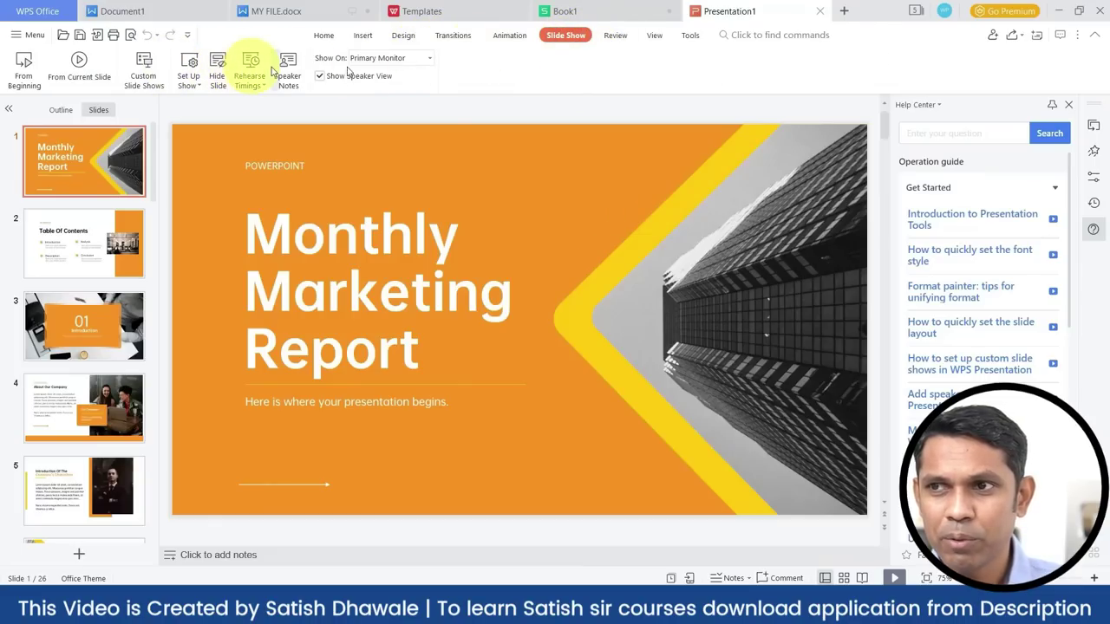
{"action": "left_click", "coordinate": [618, 34]}
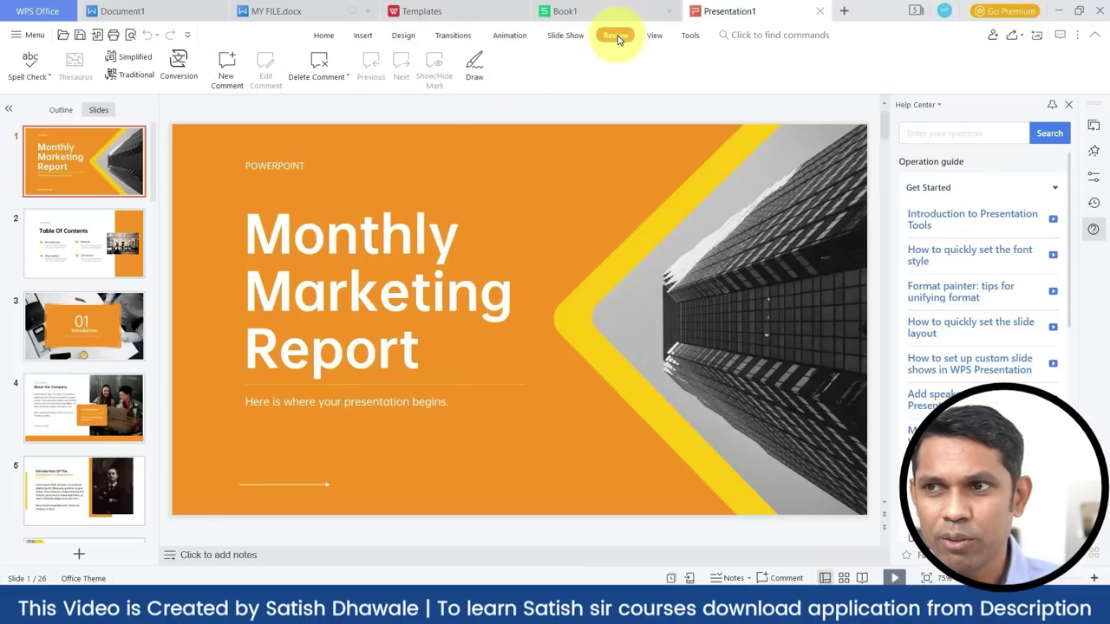
{"action": "left_click", "coordinate": [690, 36]}
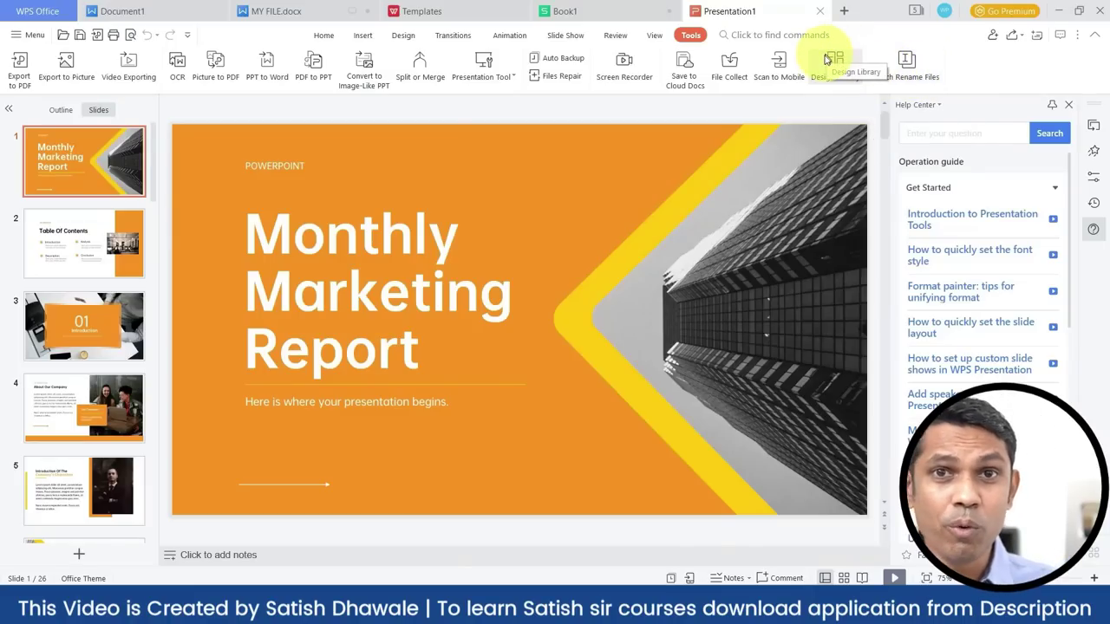
- Go to the WPS home page, open the New PDF page and scroll through its tools
{"action": "left_click", "coordinate": [15, 10]}
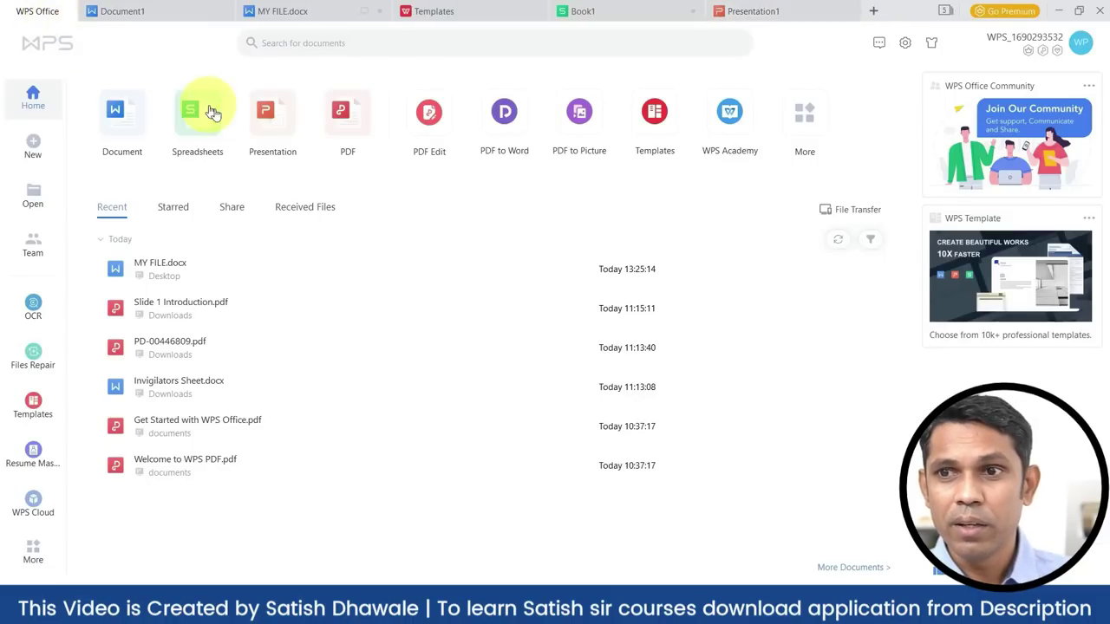
{"action": "left_click", "coordinate": [339, 114]}
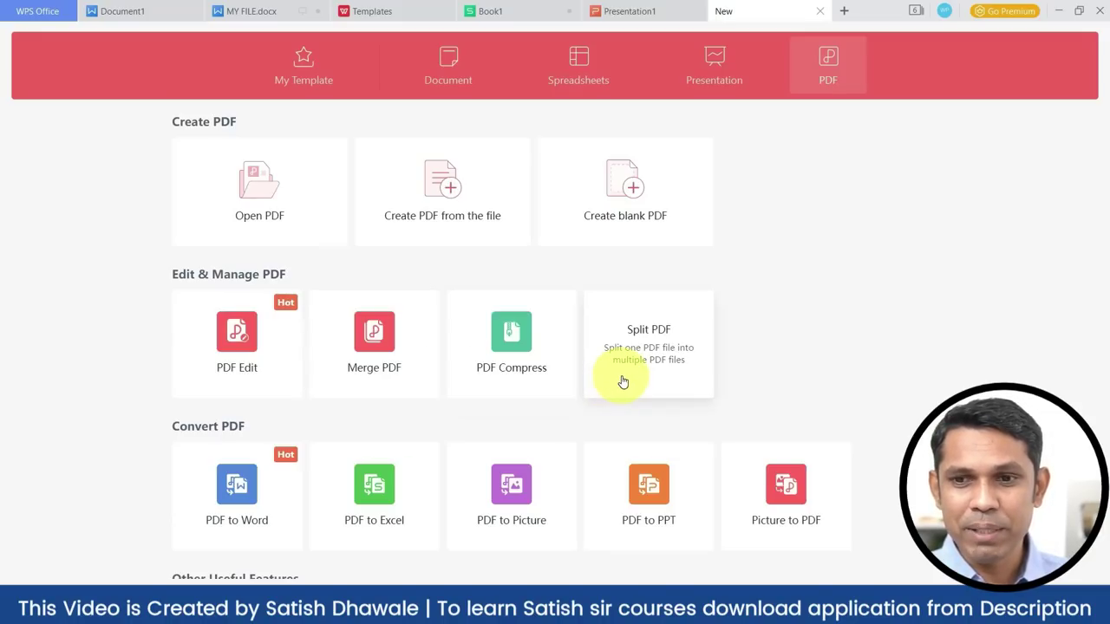
{"action": "scroll", "coordinate": [786, 366], "scroll_direction": "down", "scroll_amount": 2}
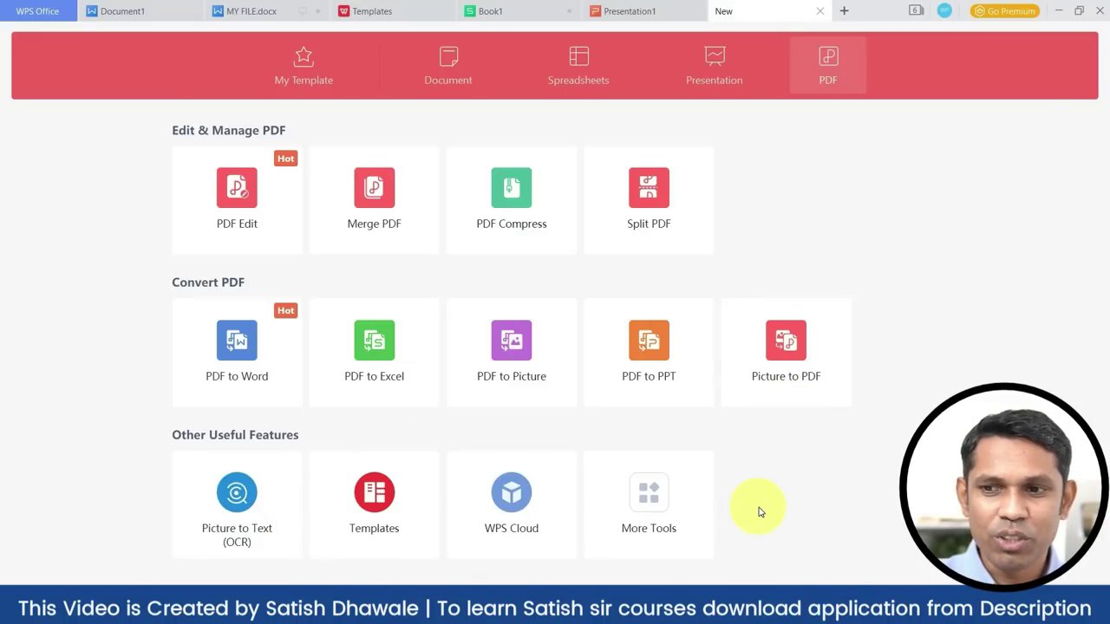
{"action": "scroll", "coordinate": [759, 512], "scroll_direction": "up", "scroll_amount": 2}
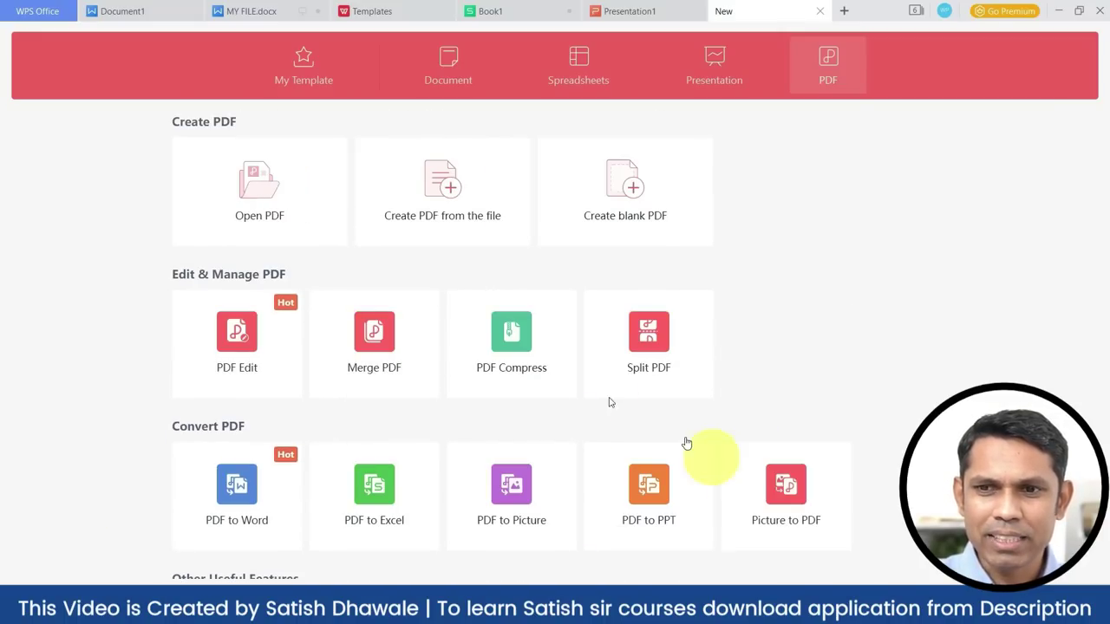
- Open Slide 1 Introduction.pdf from Downloads with PDF Edit
{"action": "left_click", "coordinate": [223, 341]}
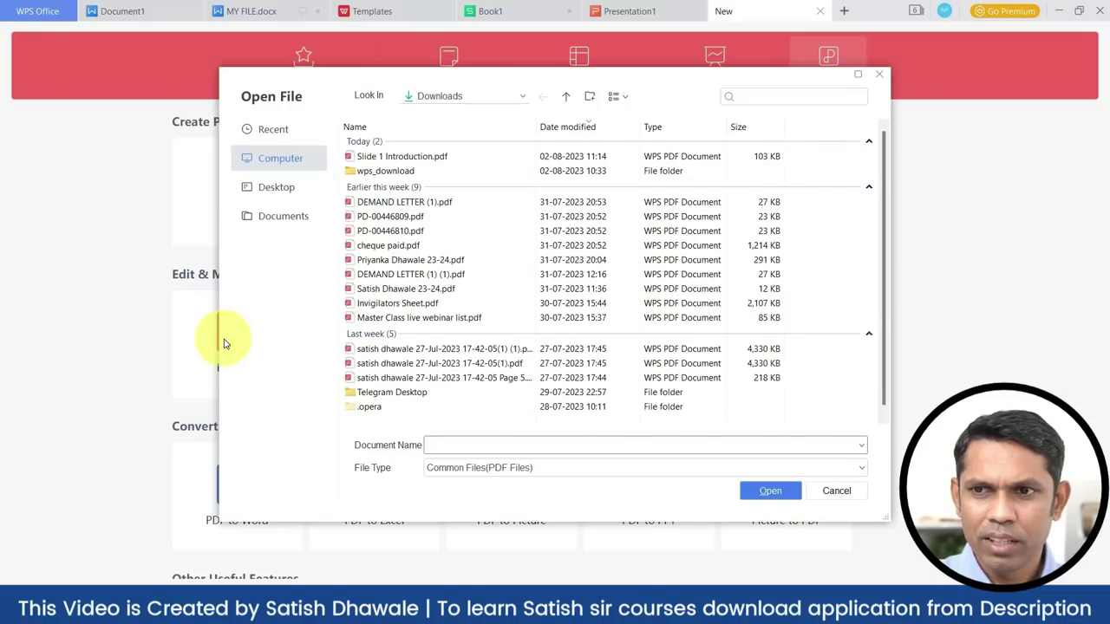
{"action": "left_click", "coordinate": [379, 156]}
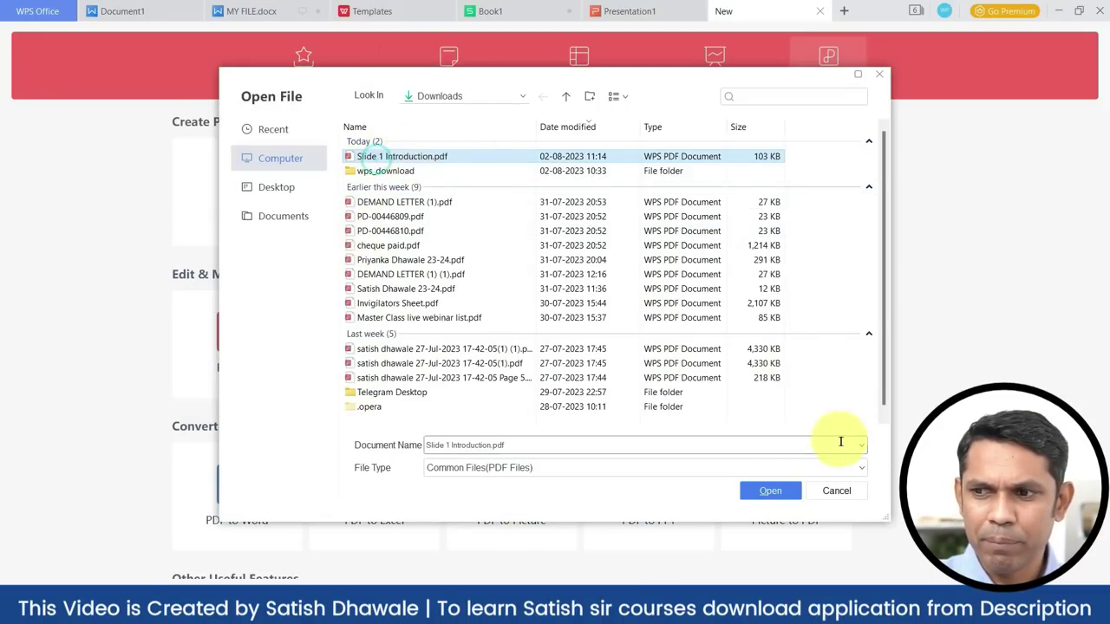
{"action": "left_click", "coordinate": [770, 492]}
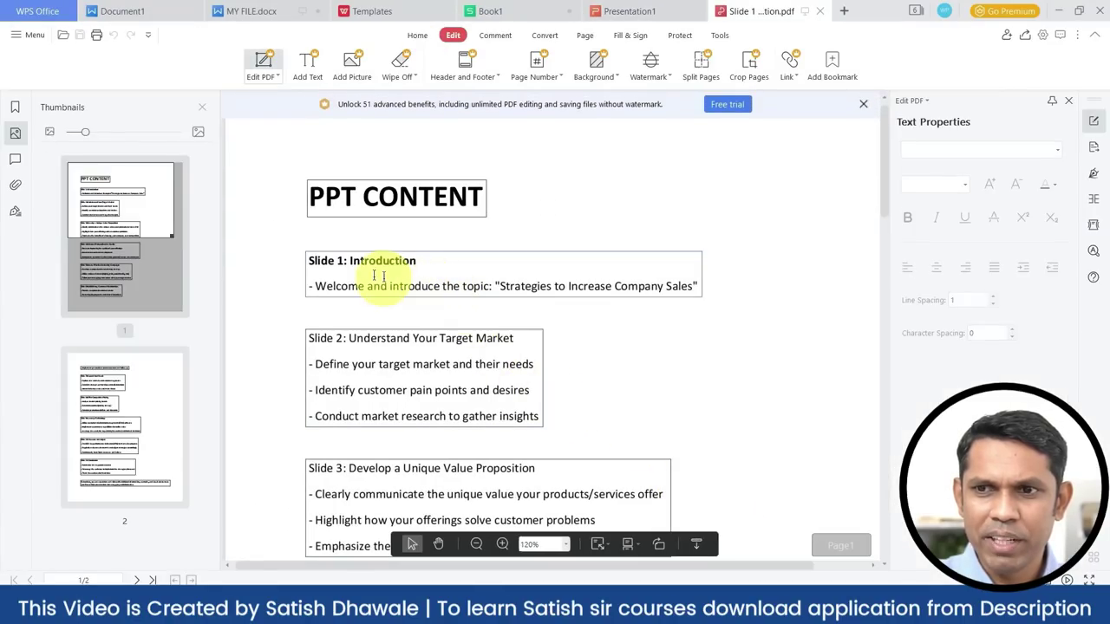
- Test selecting the Slide 1 introduction text and the Slide 2 bullet points
{"action": "left_click_drag", "start_coordinate": [384, 275], "coordinate": [699, 277]}
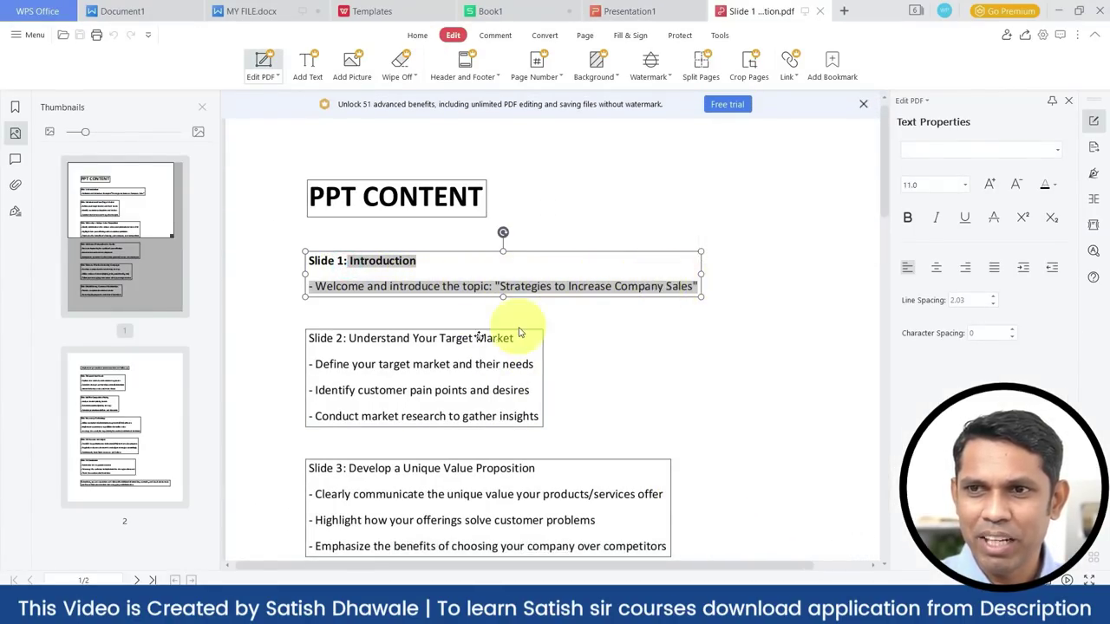
{"action": "left_click", "coordinate": [322, 351]}
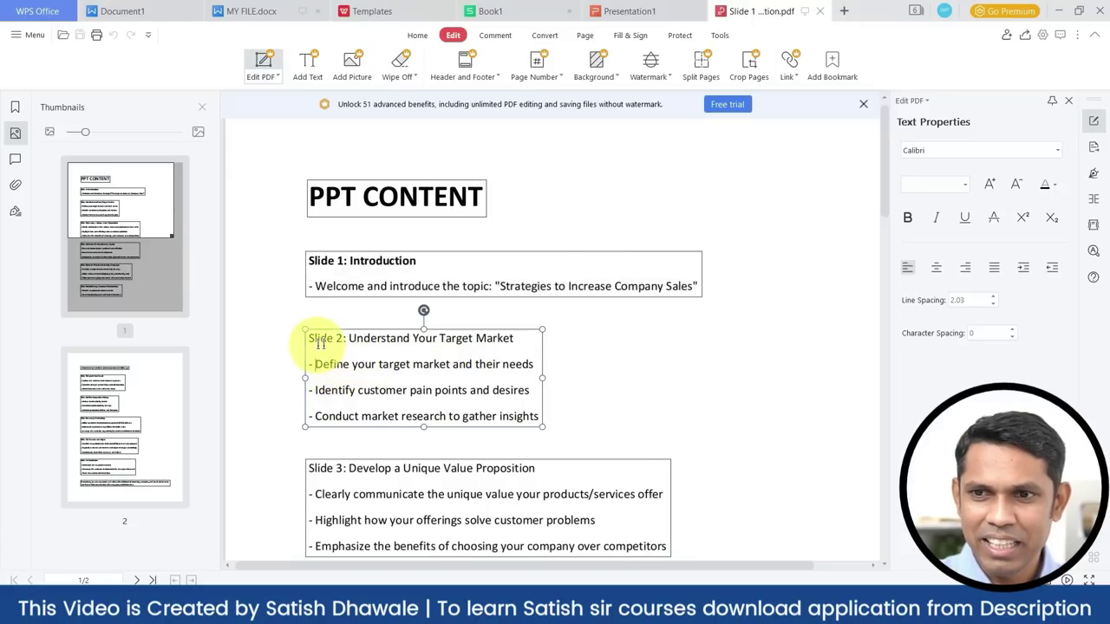
{"action": "left_click_drag", "start_coordinate": [316, 364], "coordinate": [499, 418]}
{"action": "left_click", "coordinate": [768, 404]}
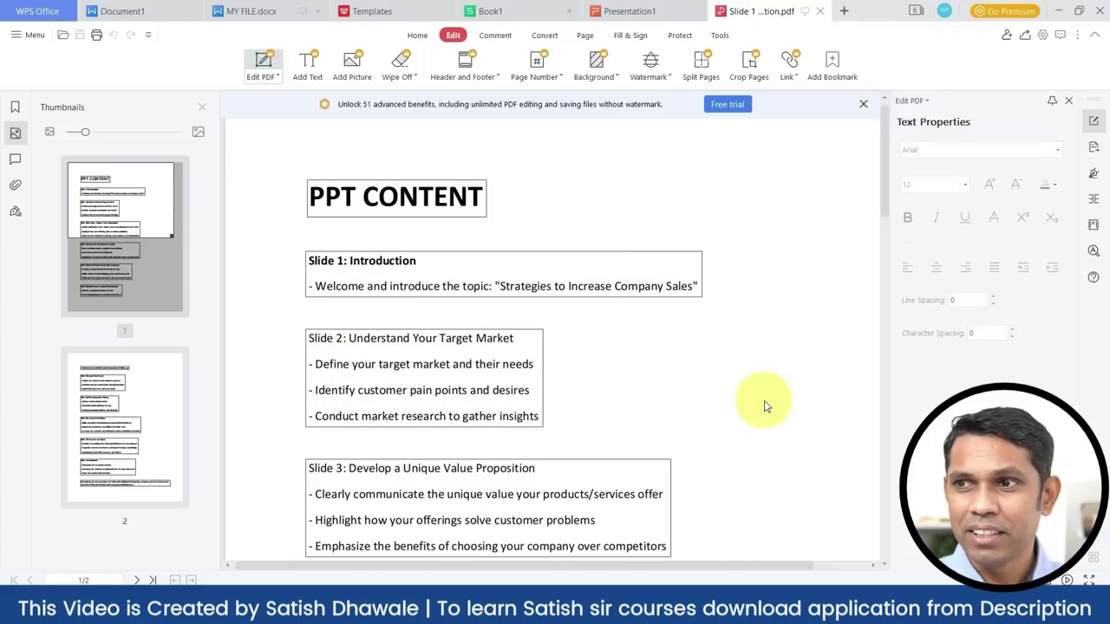
{"action": "left_click", "coordinate": [718, 36]}
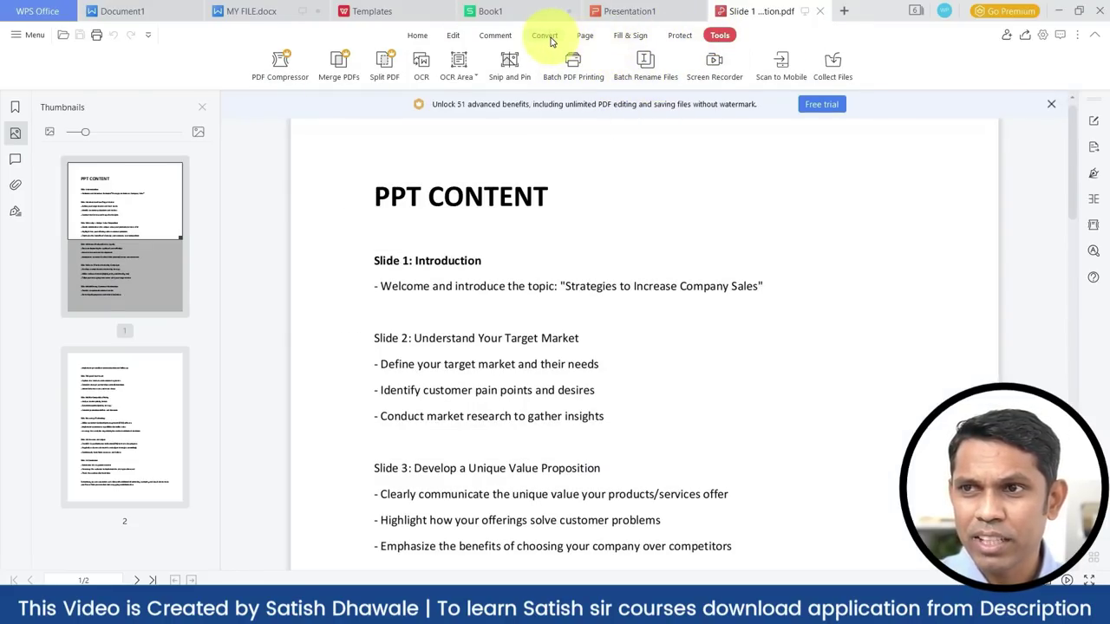
- Highlight the Slide 1 heading and welcome line in yellow, turn Highlight off, and show the Edit tools
{"action": "left_click", "coordinate": [416, 38]}
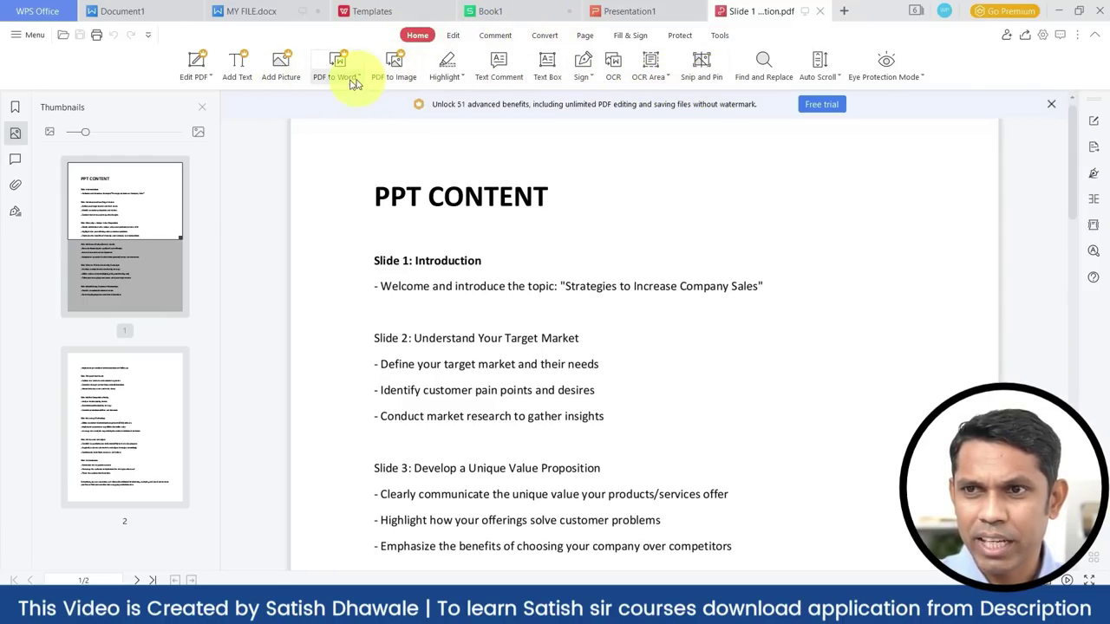
{"action": "left_click", "coordinate": [447, 80]}
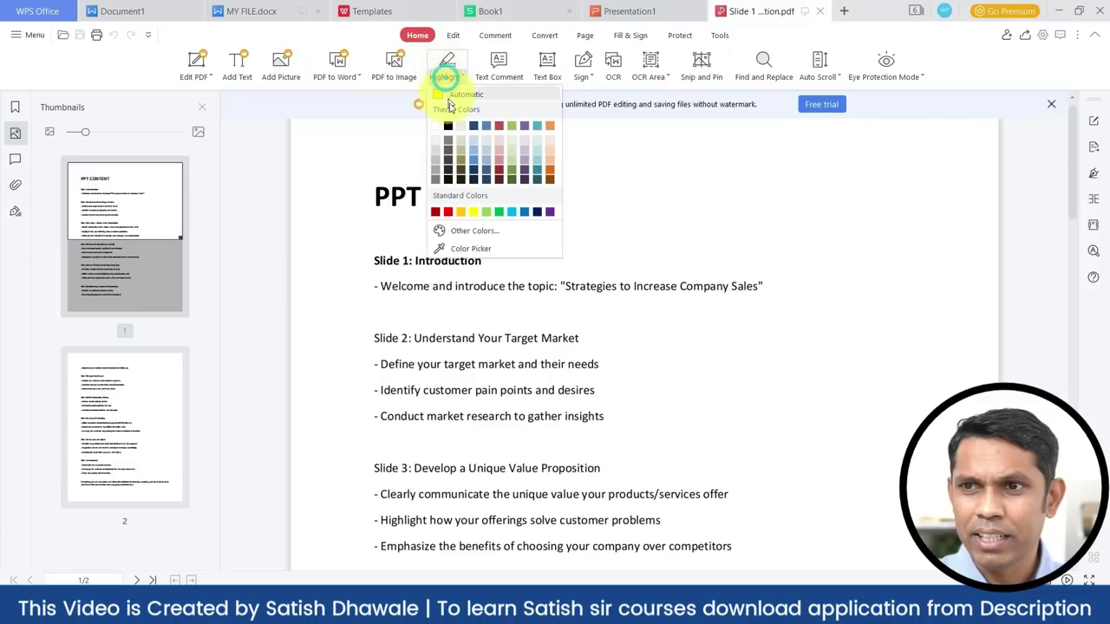
{"action": "left_click", "coordinate": [474, 211]}
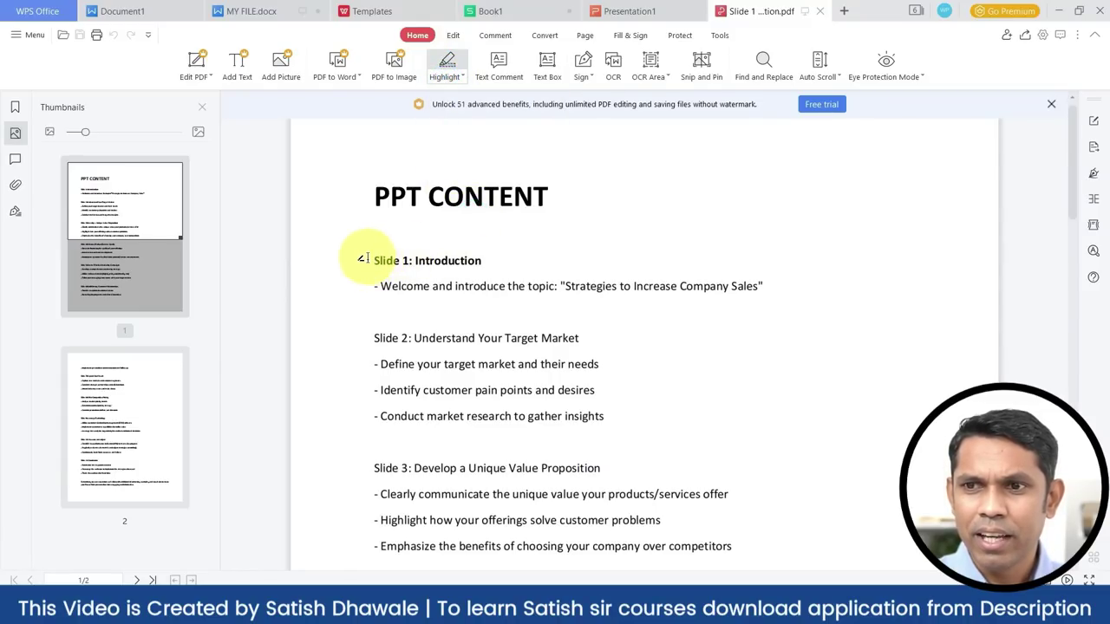
{"action": "left_click_drag", "start_coordinate": [371, 258], "coordinate": [506, 288]}
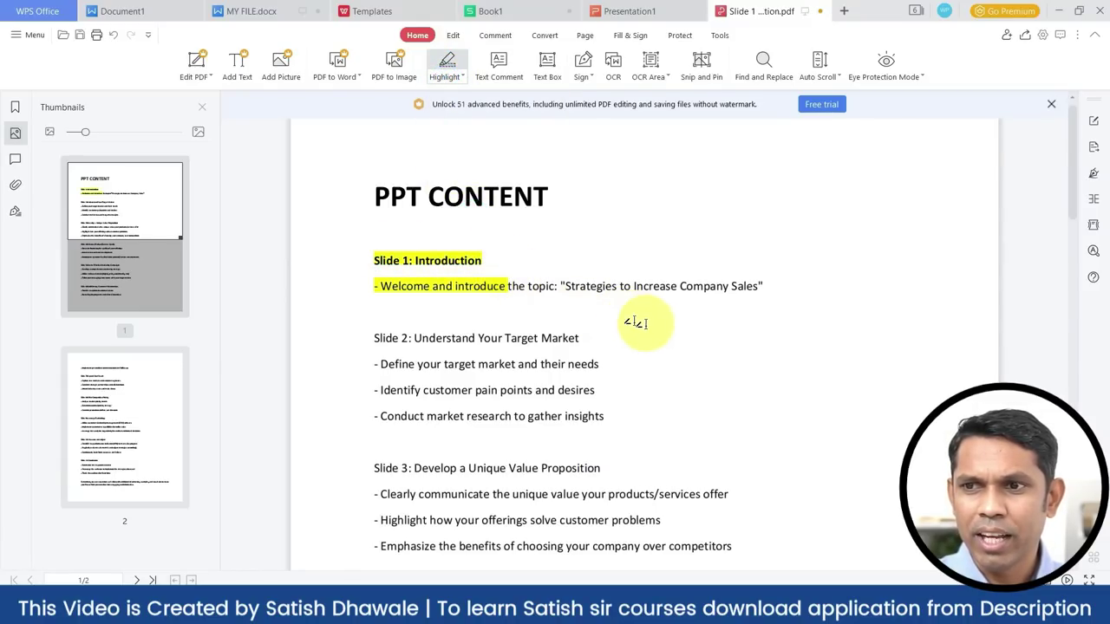
{"action": "left_click", "coordinate": [446, 65]}
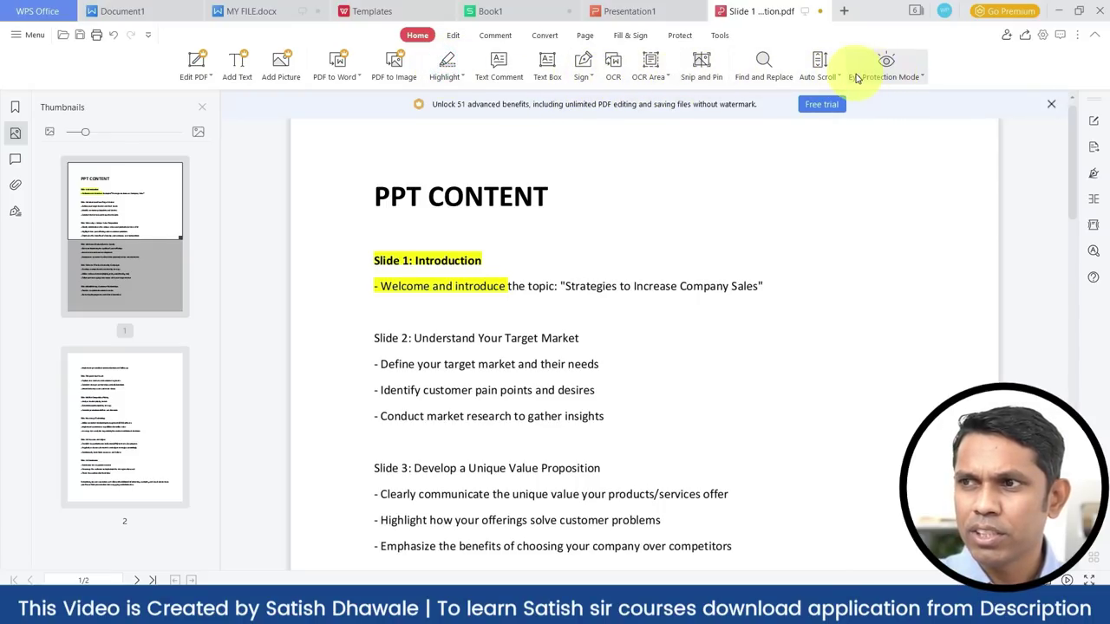
{"action": "left_click", "coordinate": [453, 35]}
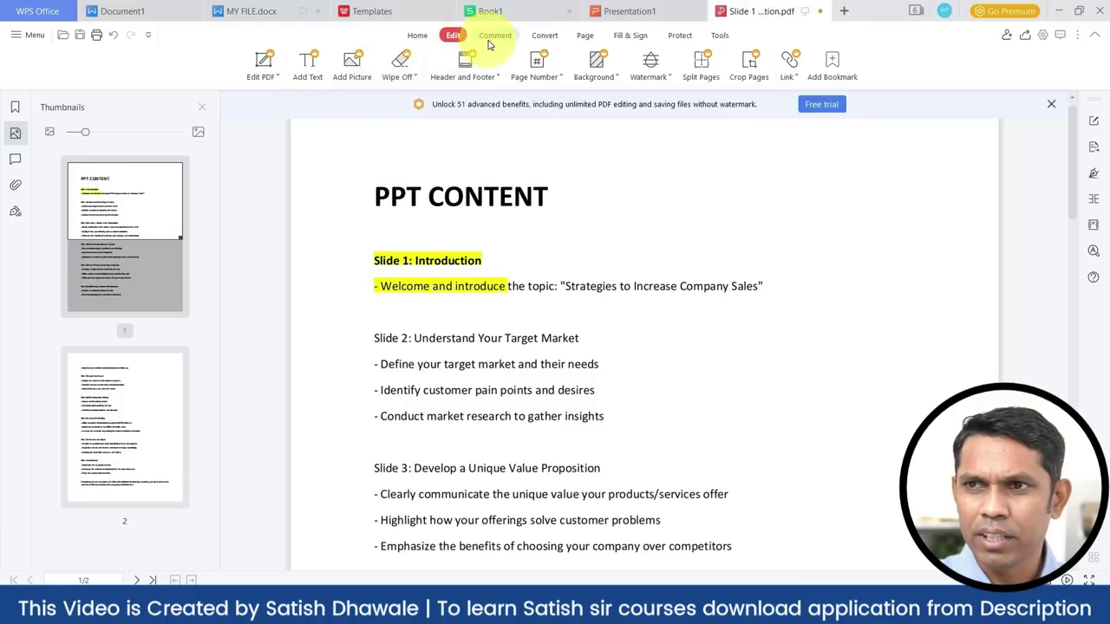
- Draw rectangle annotations around the PPT CONTENT title and the Slide 2 text block
{"action": "left_click", "coordinate": [495, 35]}
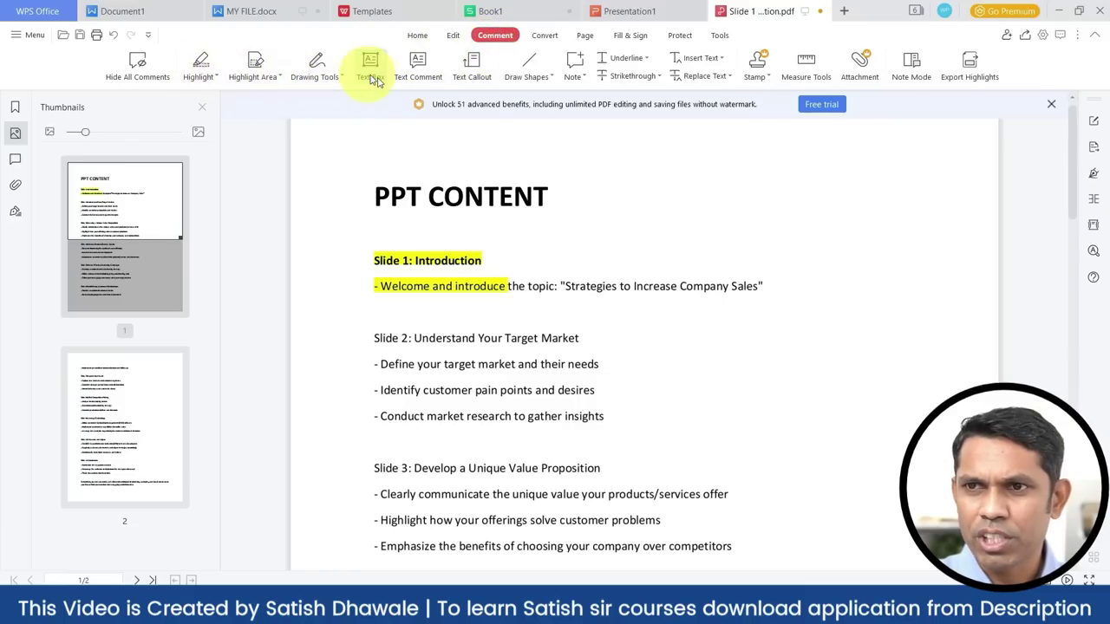
{"action": "left_click", "coordinate": [520, 76]}
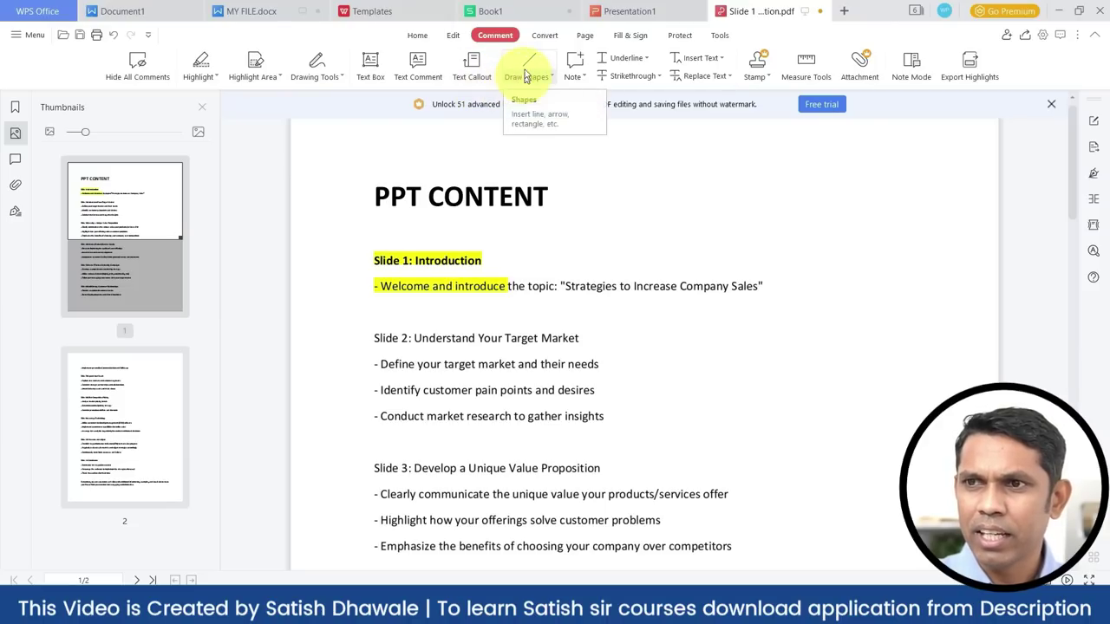
{"action": "left_click", "coordinate": [499, 112]}
{"action": "left_click_drag", "start_coordinate": [363, 171], "coordinate": [589, 225]}
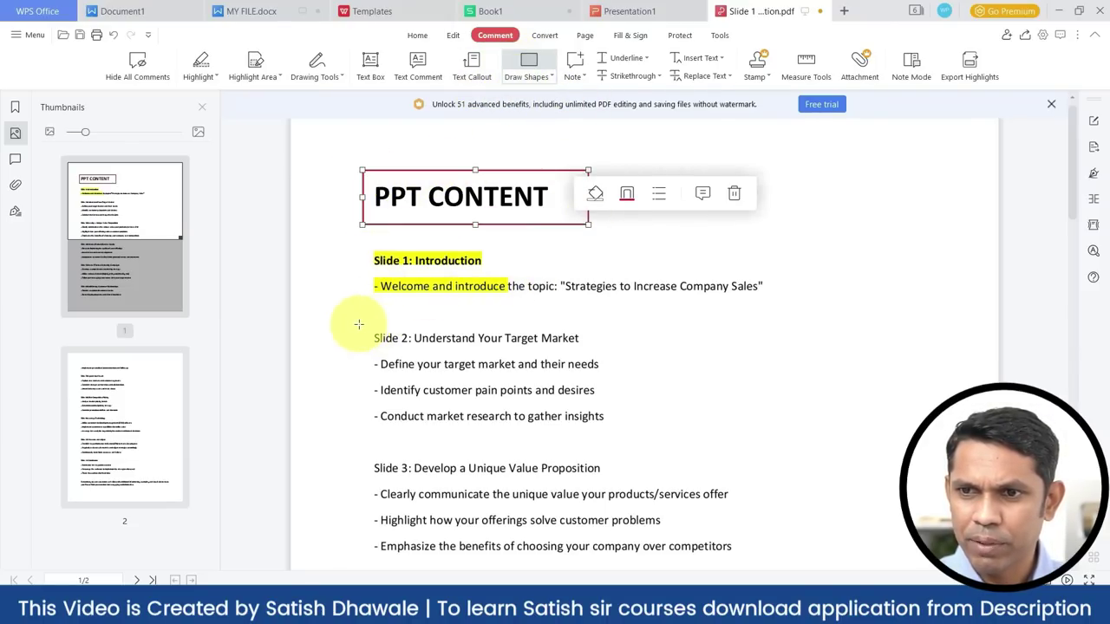
{"action": "left_click_drag", "start_coordinate": [358, 324], "coordinate": [621, 441]}
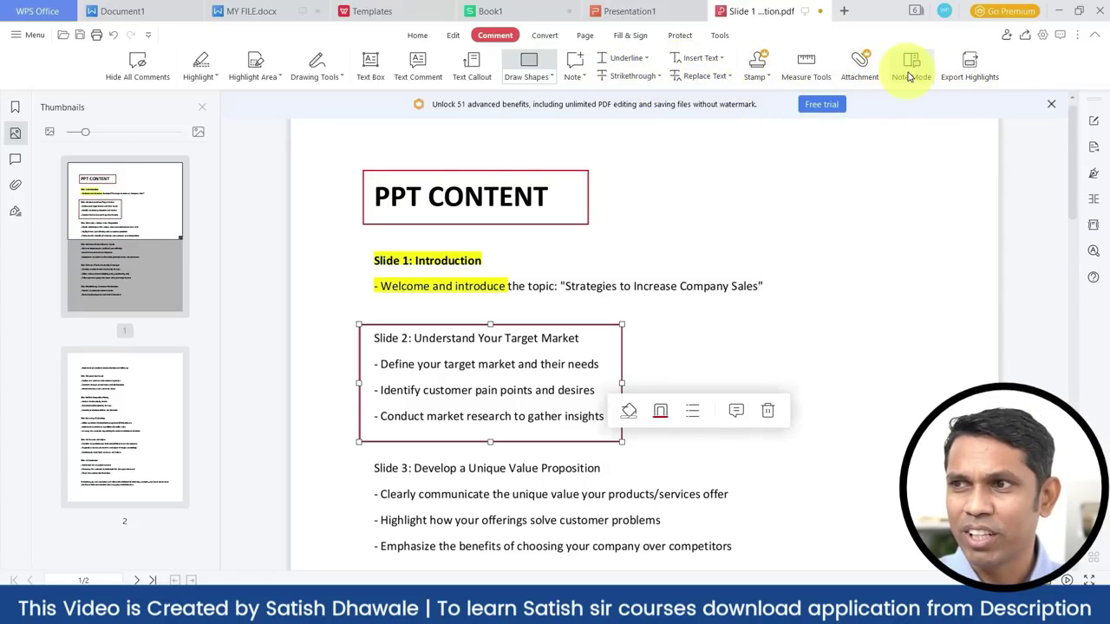
- Try converting the PDF to Word from the Convert tab, answering the save prompt
{"action": "left_click", "coordinate": [548, 39]}
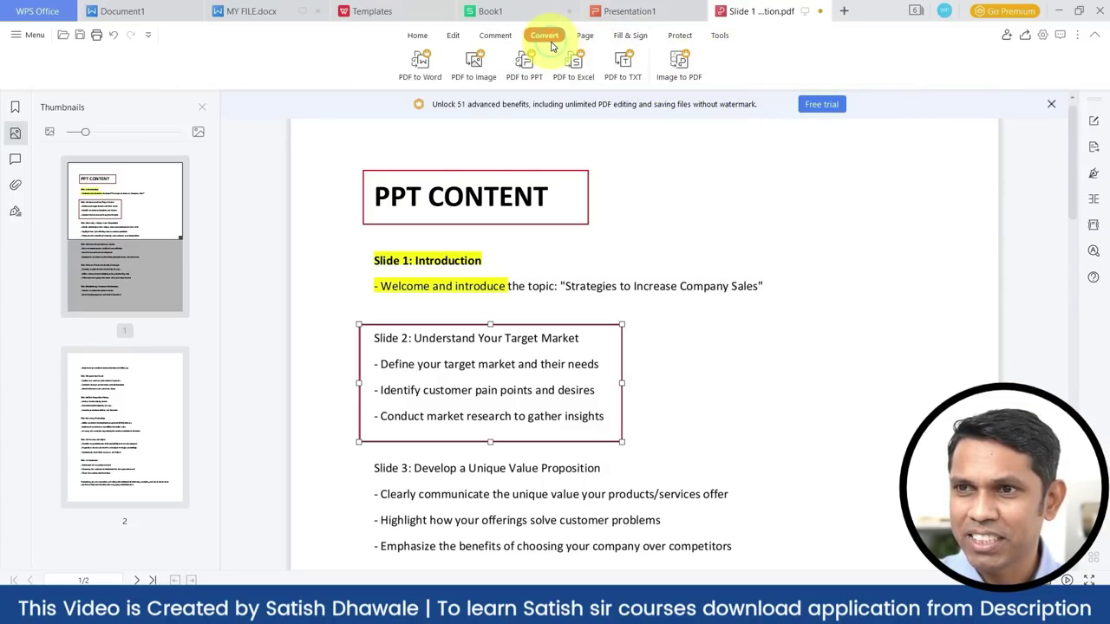
{"action": "left_click", "coordinate": [582, 37]}
{"action": "left_click", "coordinate": [548, 38]}
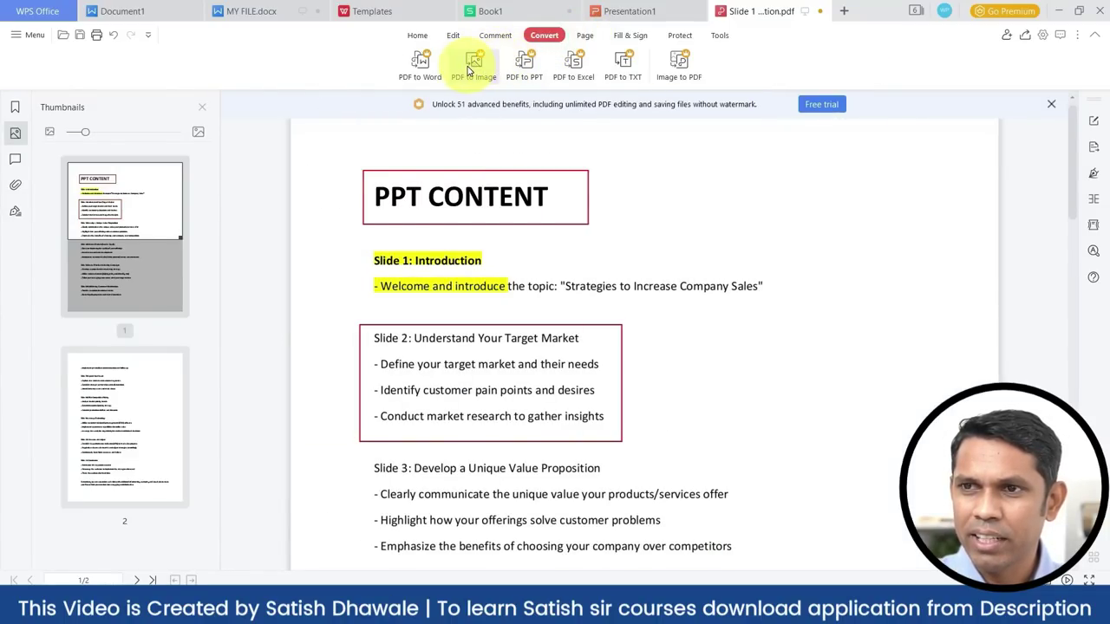
{"action": "left_click", "coordinate": [419, 65]}
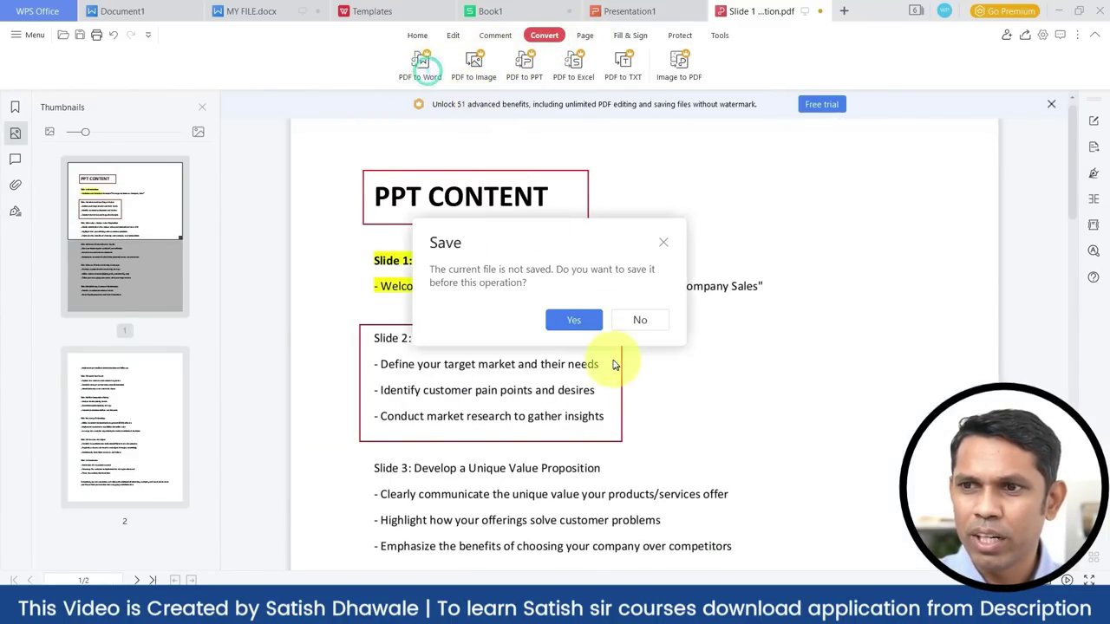
{"action": "left_click", "coordinate": [575, 317]}
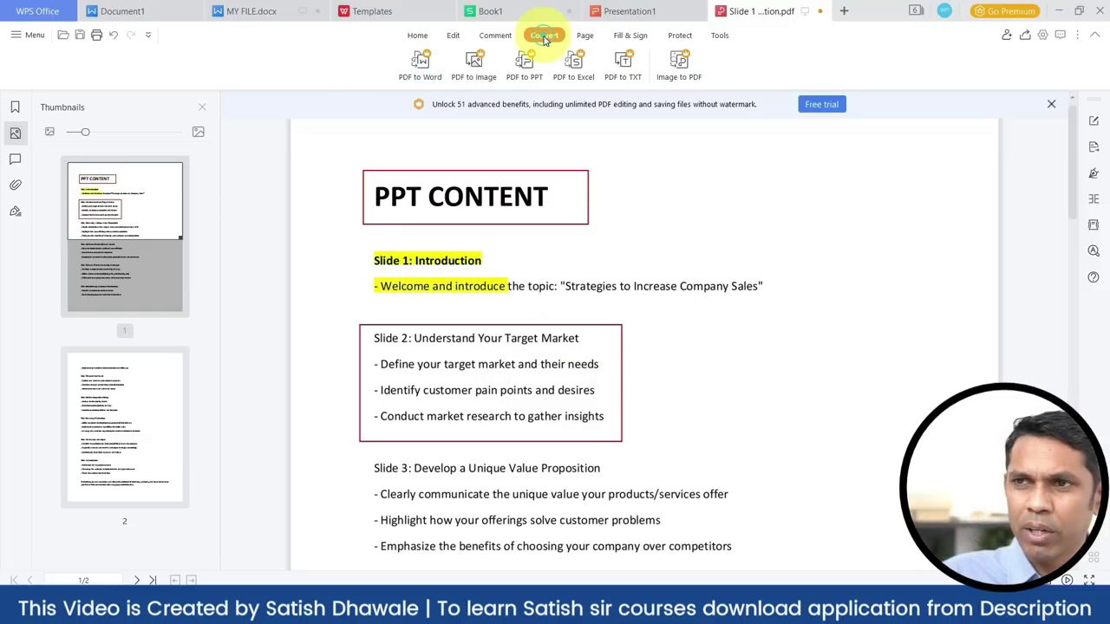
- Browse the Page, Fill & Sign and Protect tool sets
{"action": "left_click", "coordinate": [584, 35]}
{"action": "left_click", "coordinate": [625, 35]}
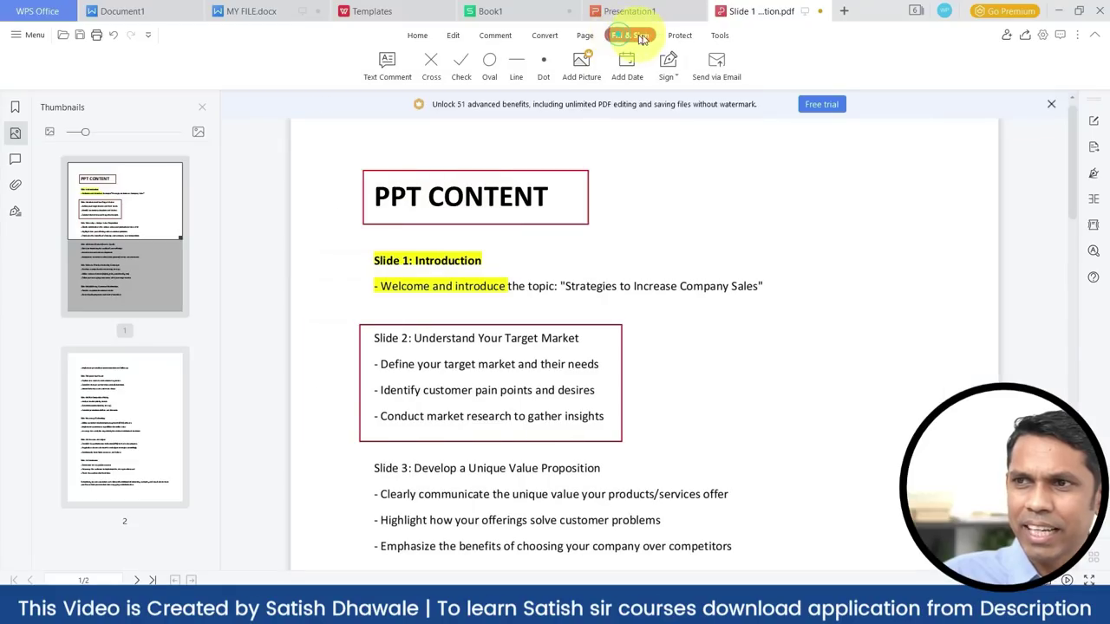
{"action": "left_click", "coordinate": [678, 34]}
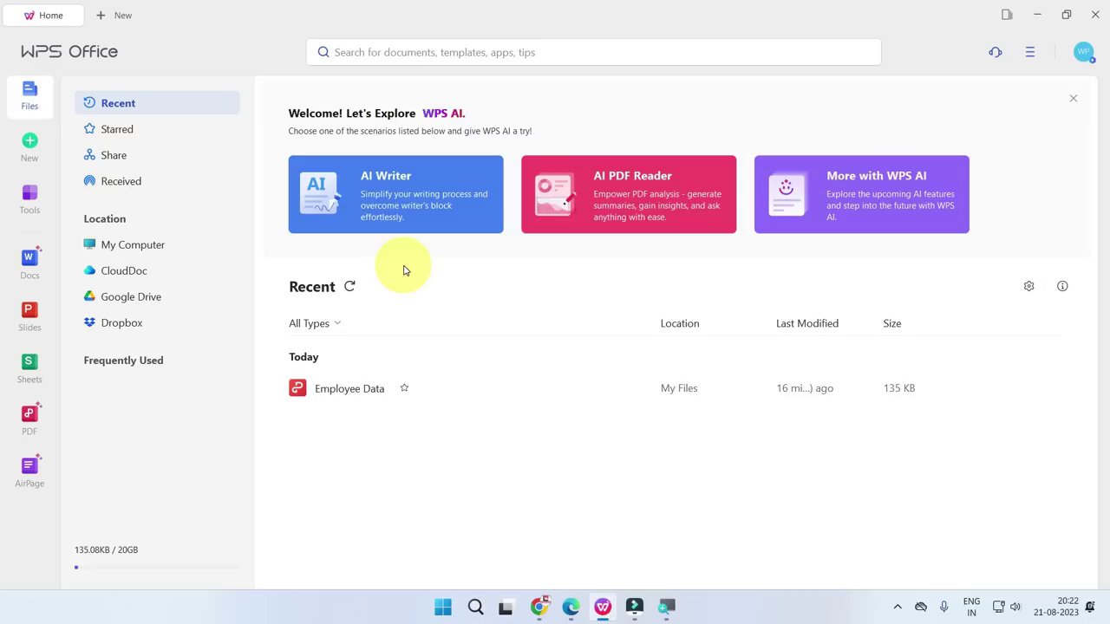
- Create a blank Writer document and bring up the WPS AI writing prompt
{"action": "left_click", "coordinate": [389, 206]}
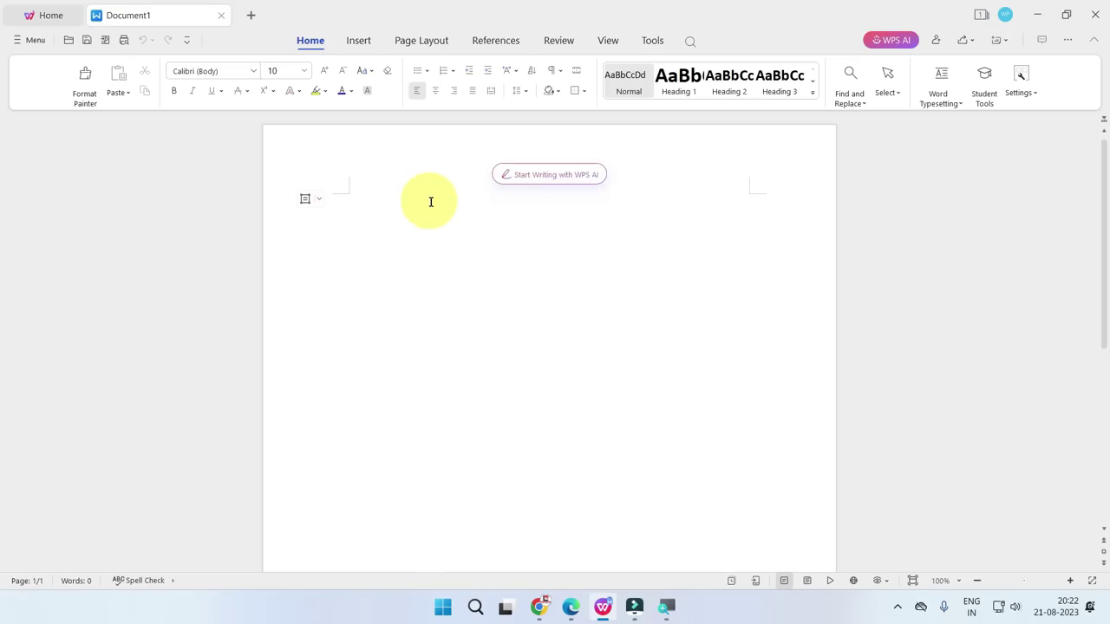
{"action": "left_click", "coordinate": [572, 181]}
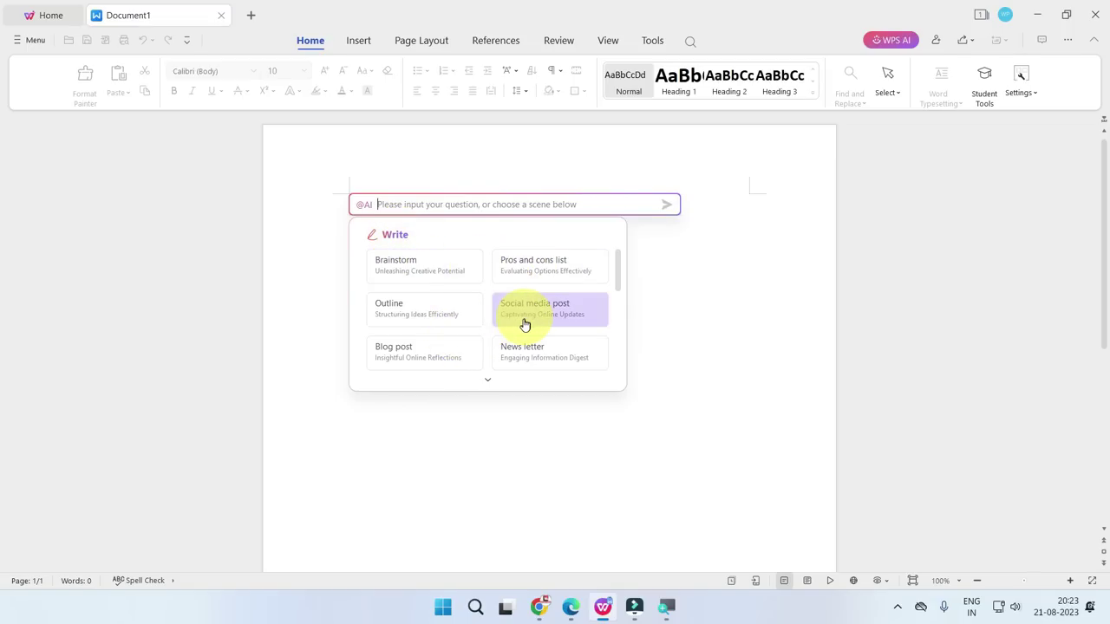
- Ask WPS AI for a pros and cons list on 'use of mobile phones'
{"action": "left_click", "coordinate": [487, 382]}
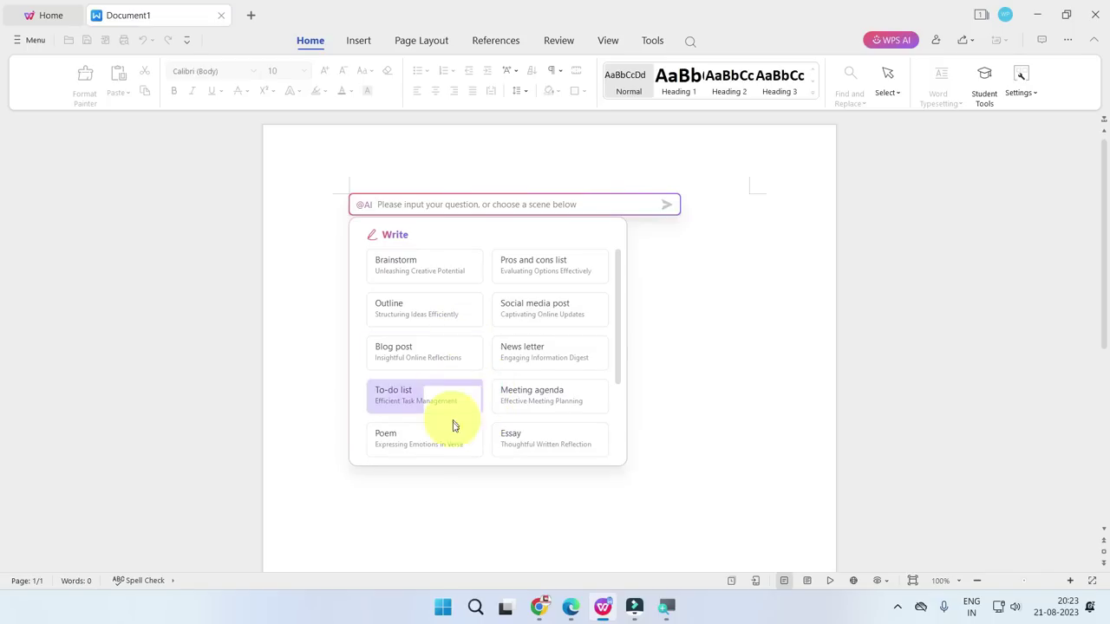
{"action": "scroll", "coordinate": [453, 425], "scroll_direction": "down", "scroll_amount": 2}
{"action": "scroll", "coordinate": [453, 426], "scroll_direction": "down", "scroll_amount": 1}
{"action": "scroll", "coordinate": [452, 428], "scroll_direction": "up", "scroll_amount": 1}
{"action": "scroll", "coordinate": [453, 430], "scroll_direction": "up", "scroll_amount": 2}
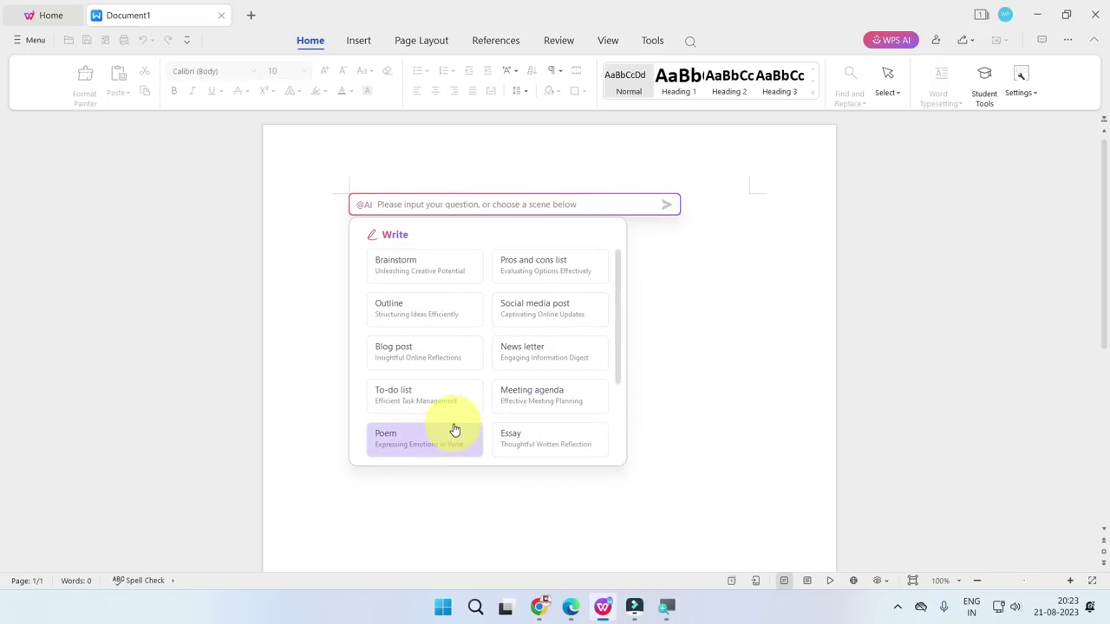
{"action": "left_click", "coordinate": [545, 272]}
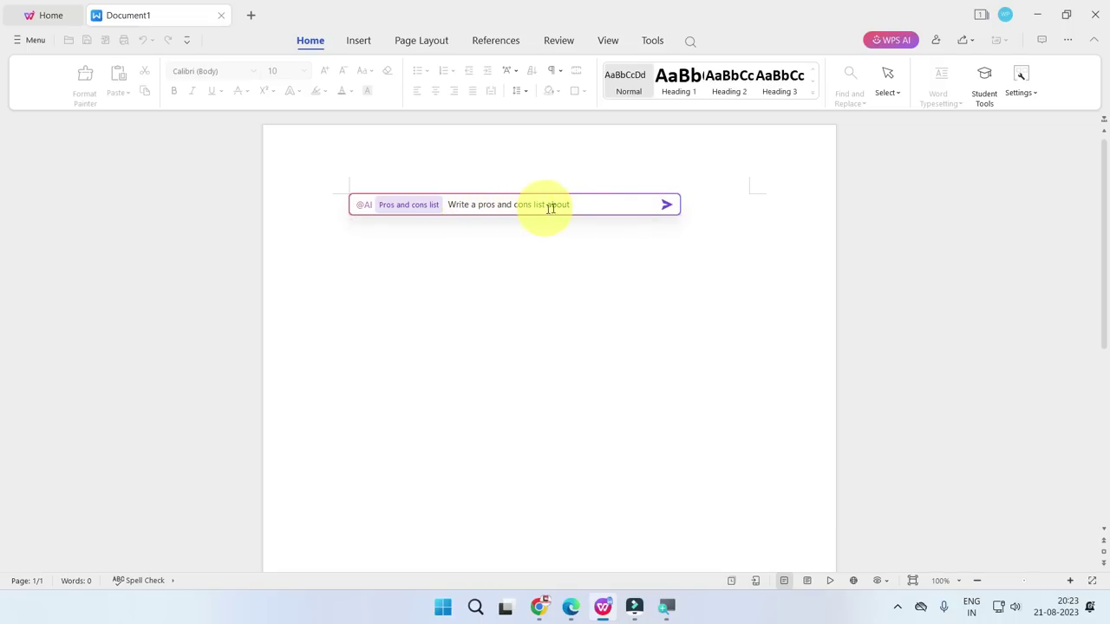
{"action": "type", "text": "use of mobile ph"}
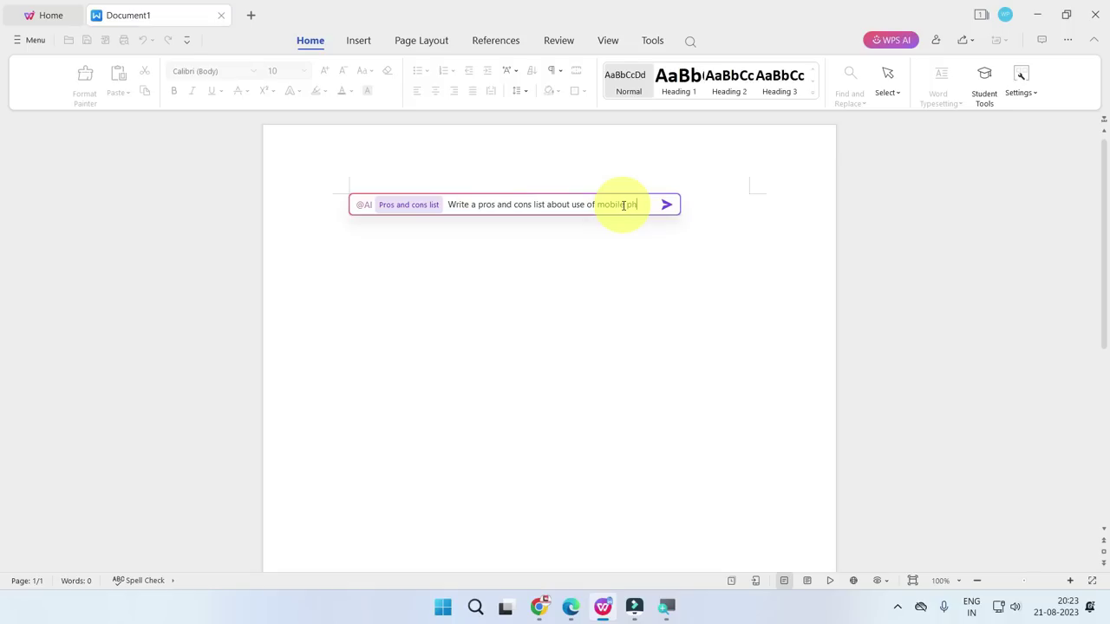
{"action": "type", "text": "ones"}
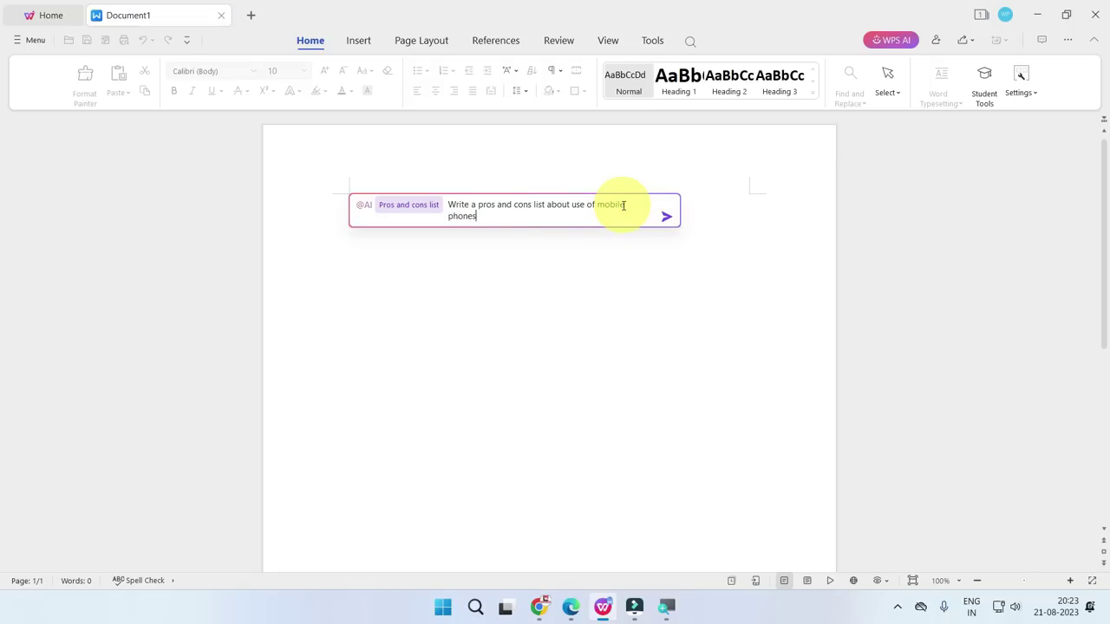
{"action": "key", "text": "Return"}
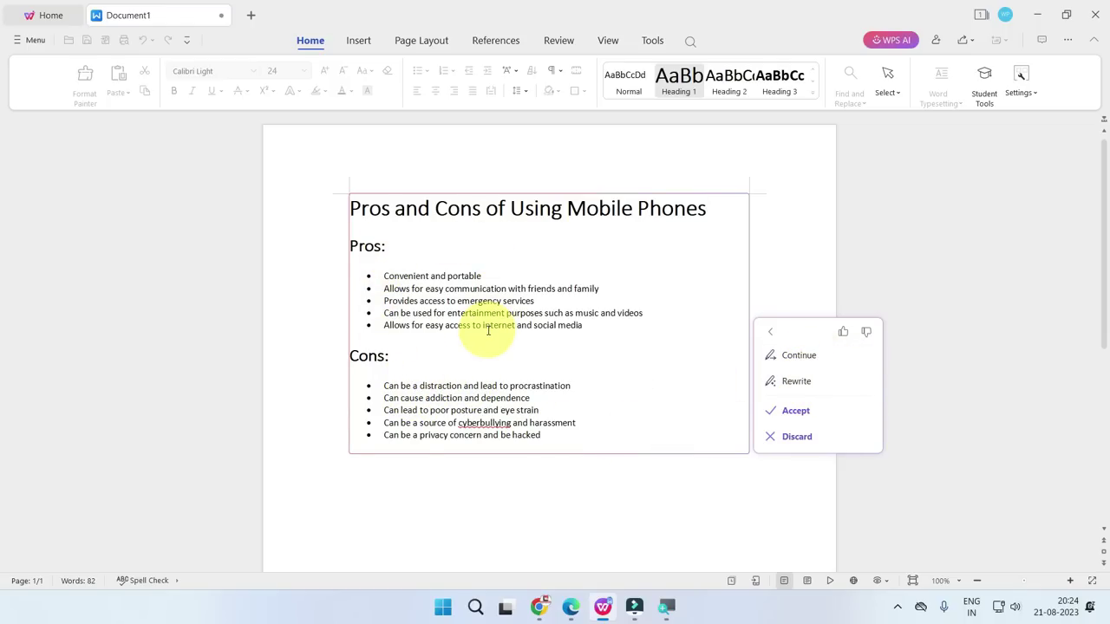
- Have the AI continue the pros and cons list, then discard it
{"action": "left_click", "coordinate": [814, 367]}
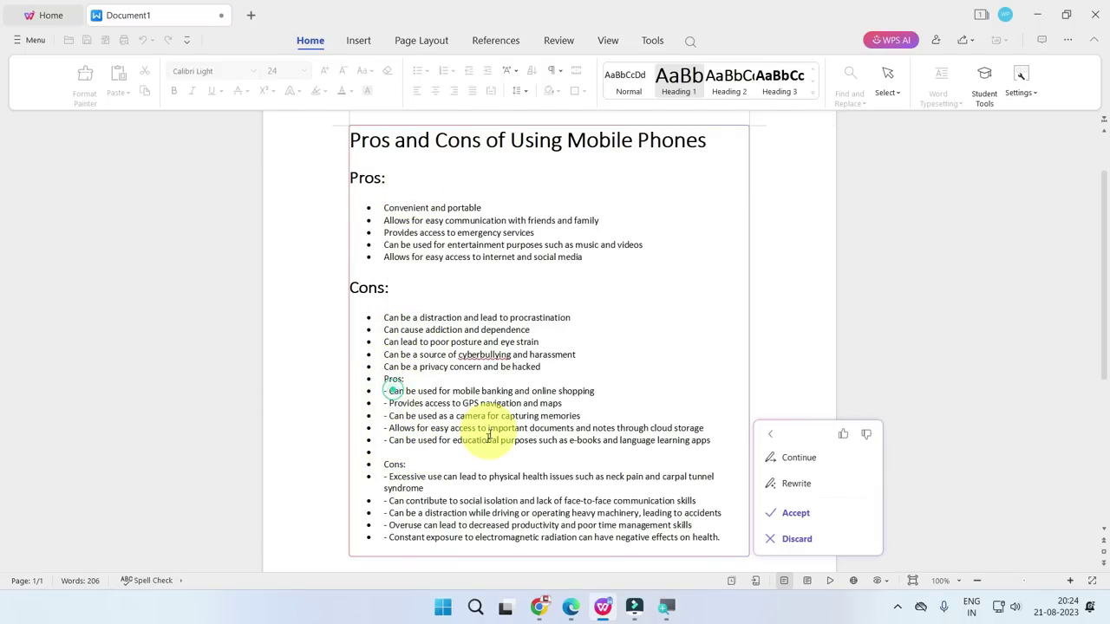
{"action": "left_click", "coordinate": [451, 393]}
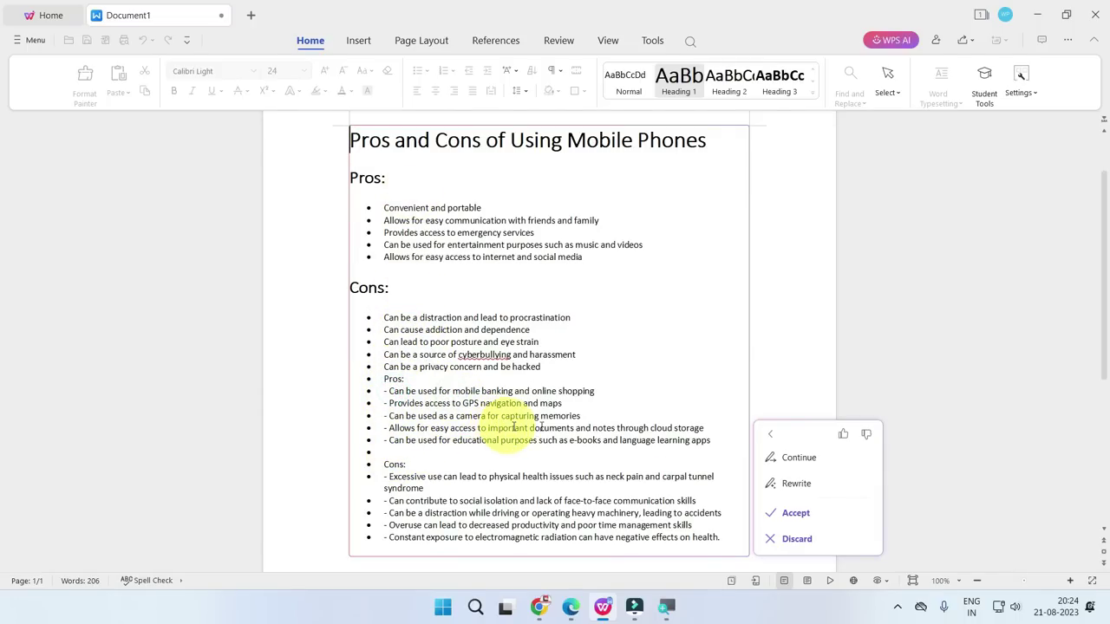
{"action": "left_click", "coordinate": [798, 540]}
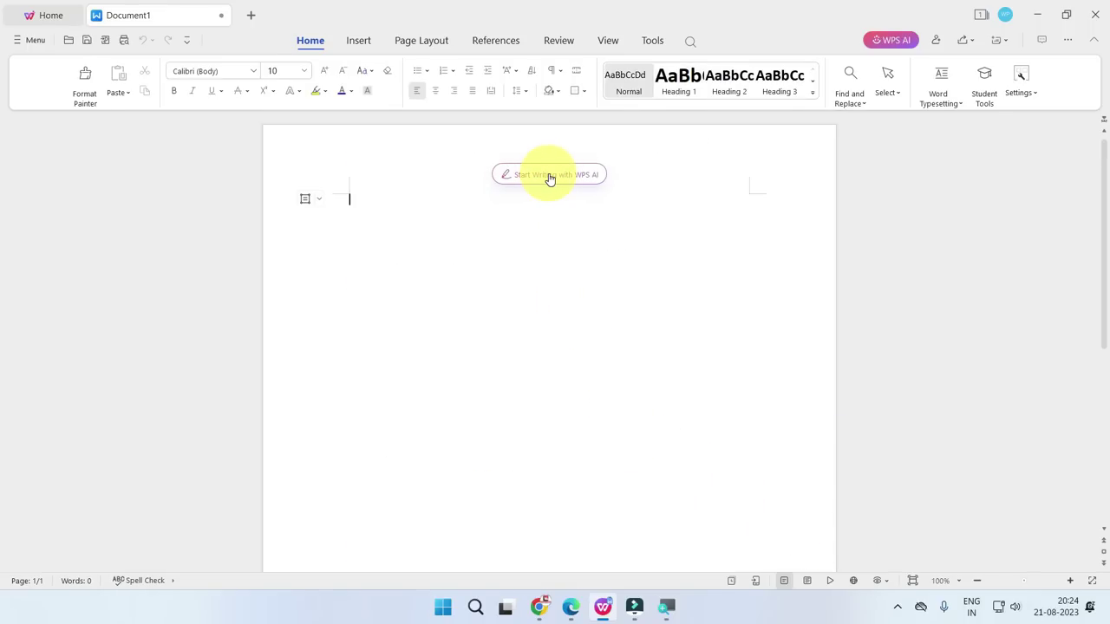
- Generate a Social media post about India with WPS AI, rewrite it, then discard it
{"action": "left_click", "coordinate": [548, 176]}
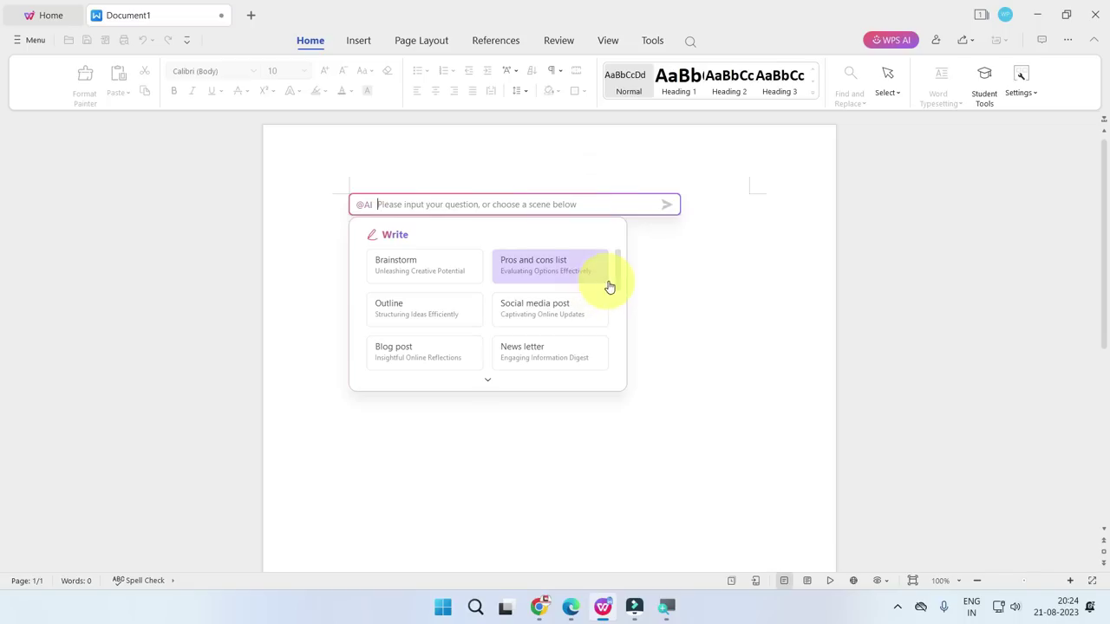
{"action": "left_click", "coordinate": [568, 318]}
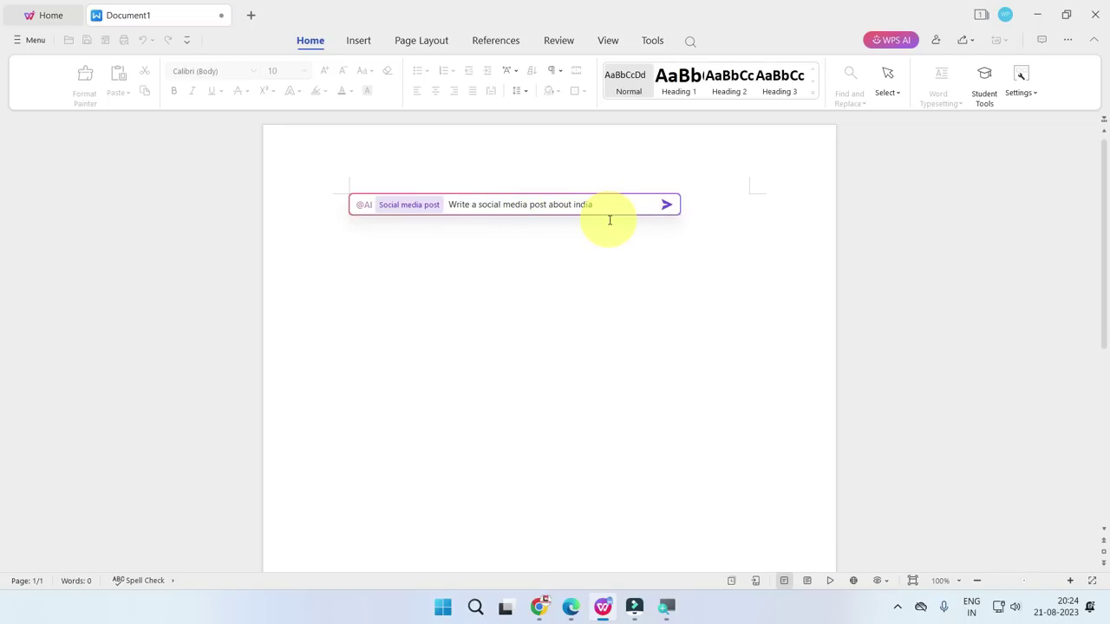
{"action": "key", "text": "Return"}
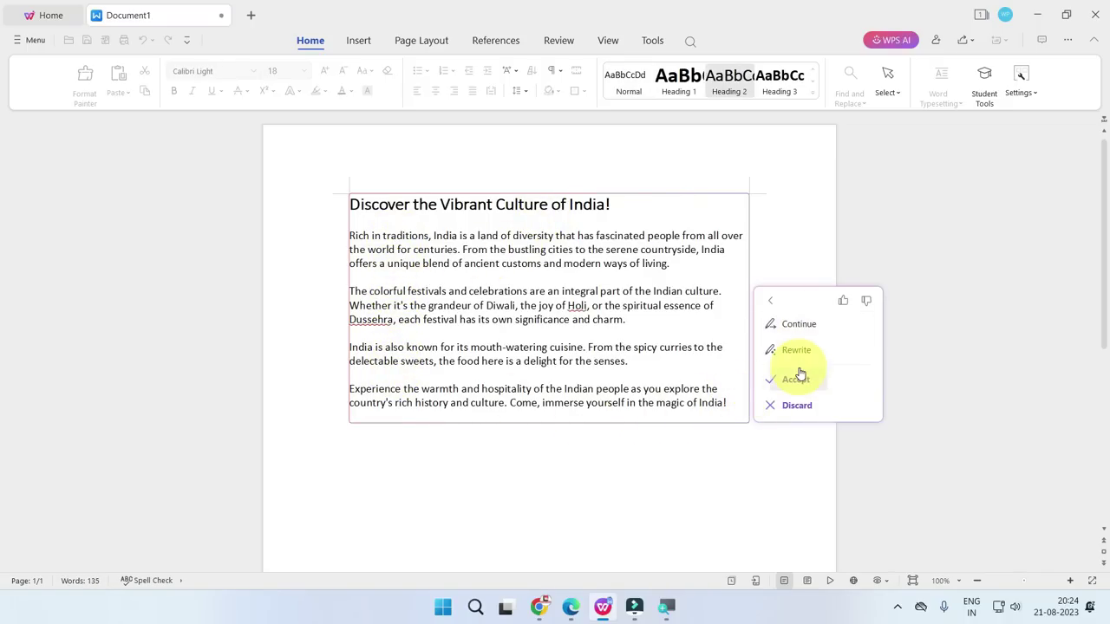
{"action": "left_click", "coordinate": [798, 355]}
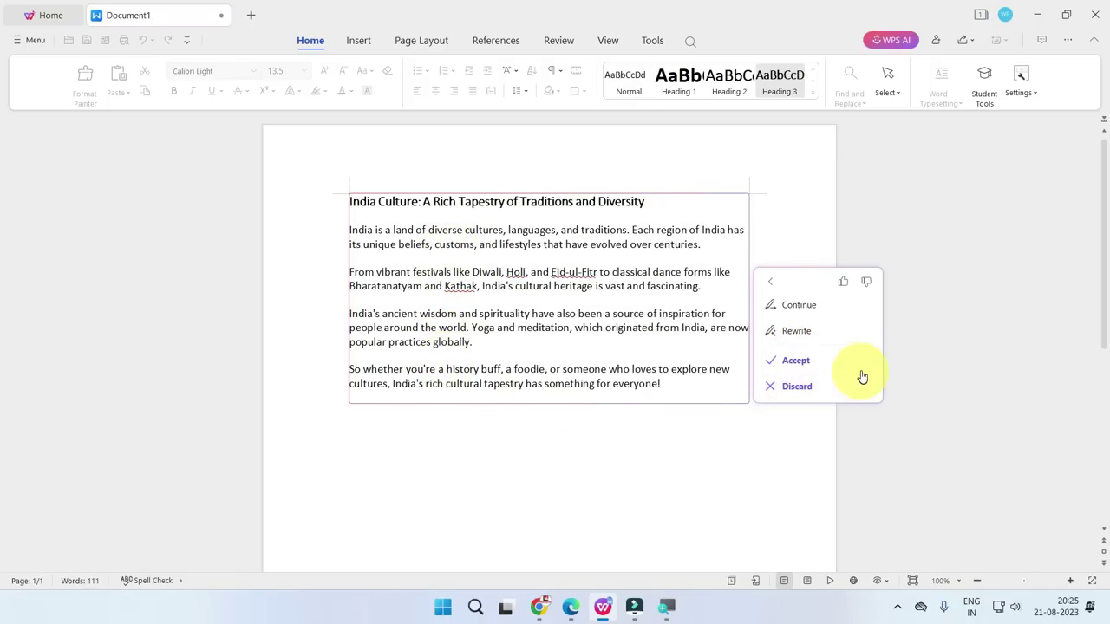
{"action": "left_click", "coordinate": [800, 385]}
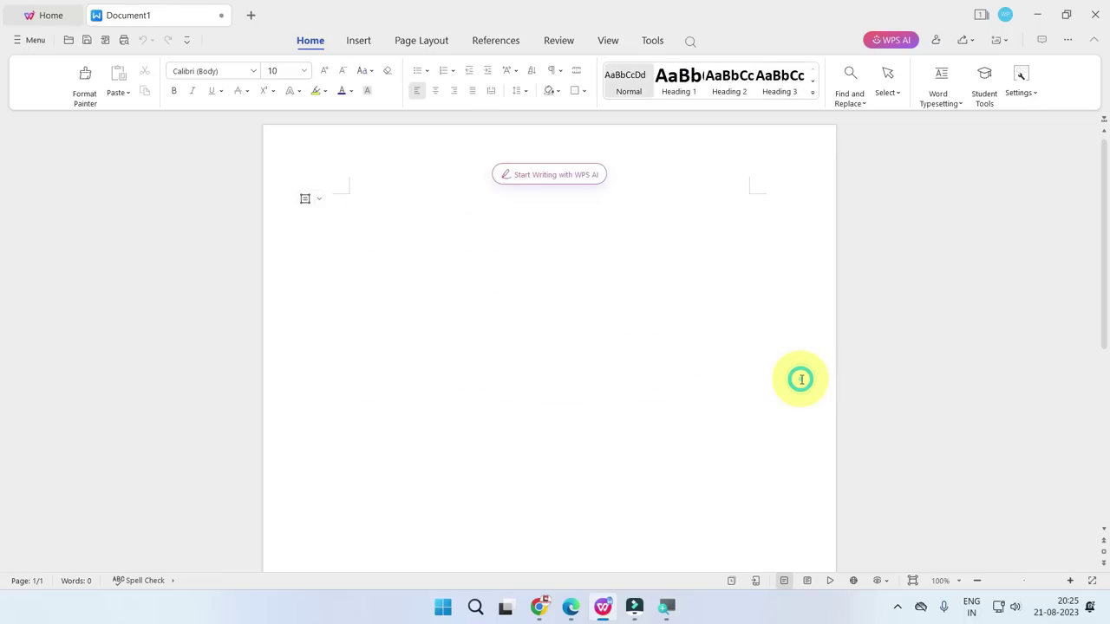
- Send a Recruiting email prompt for a 'data analyst job' to WPS AI
{"action": "left_click", "coordinate": [544, 180]}
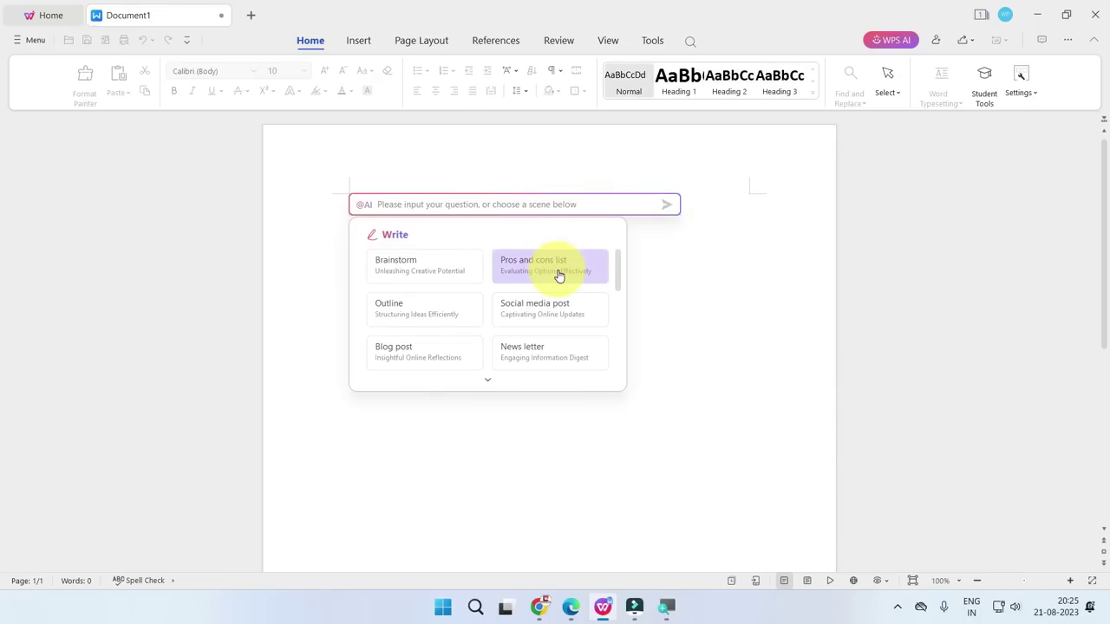
{"action": "scroll", "coordinate": [558, 275], "scroll_direction": "down", "scroll_amount": 3}
{"action": "scroll", "coordinate": [559, 275], "scroll_direction": "down", "scroll_amount": 1}
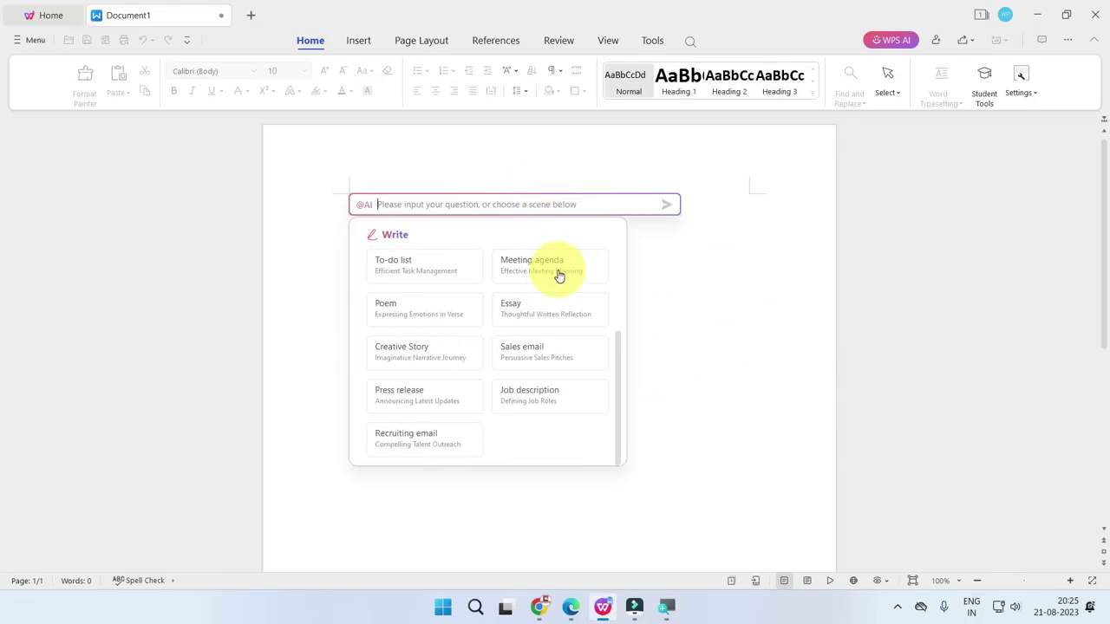
{"action": "left_click", "coordinate": [436, 444]}
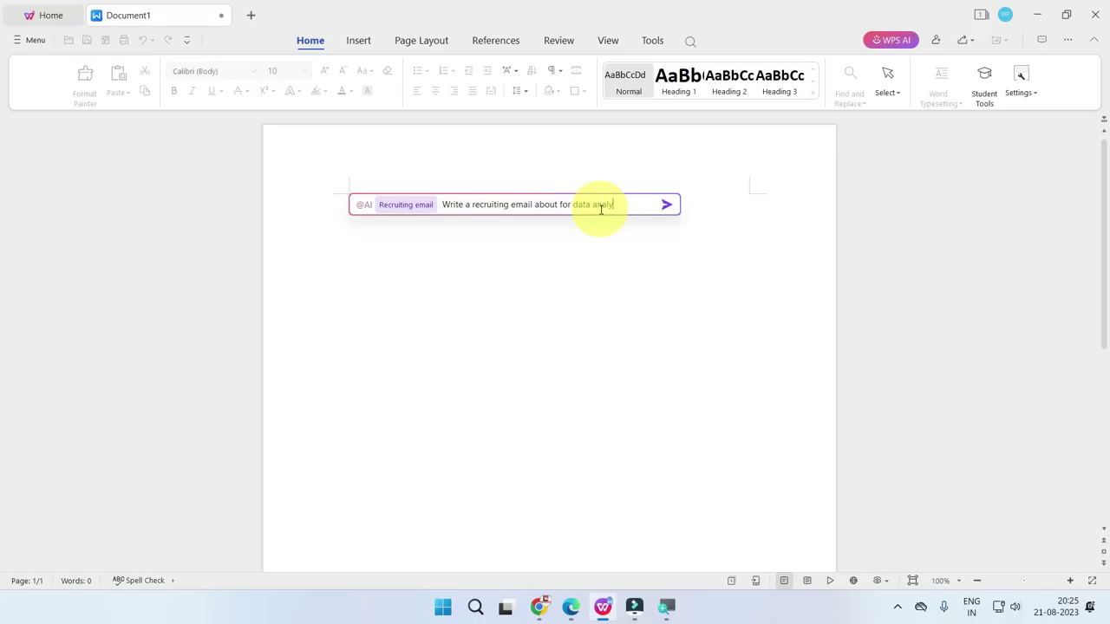
{"action": "type", "text": "st job"}
{"action": "left_click", "coordinate": [666, 206]}
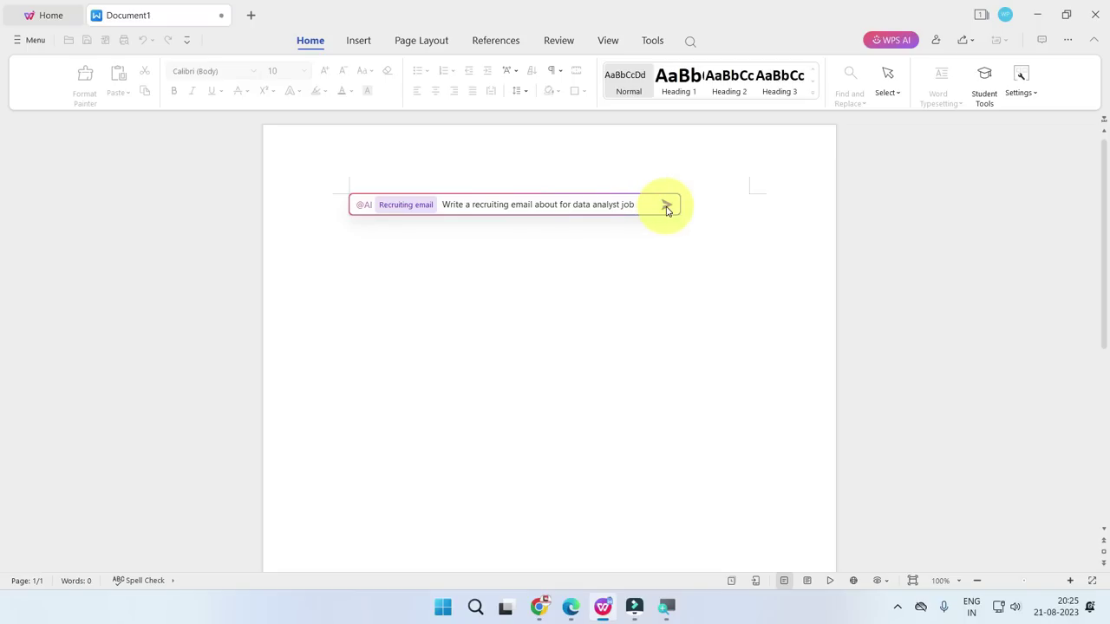
{"action": "left_click", "coordinate": [665, 206]}
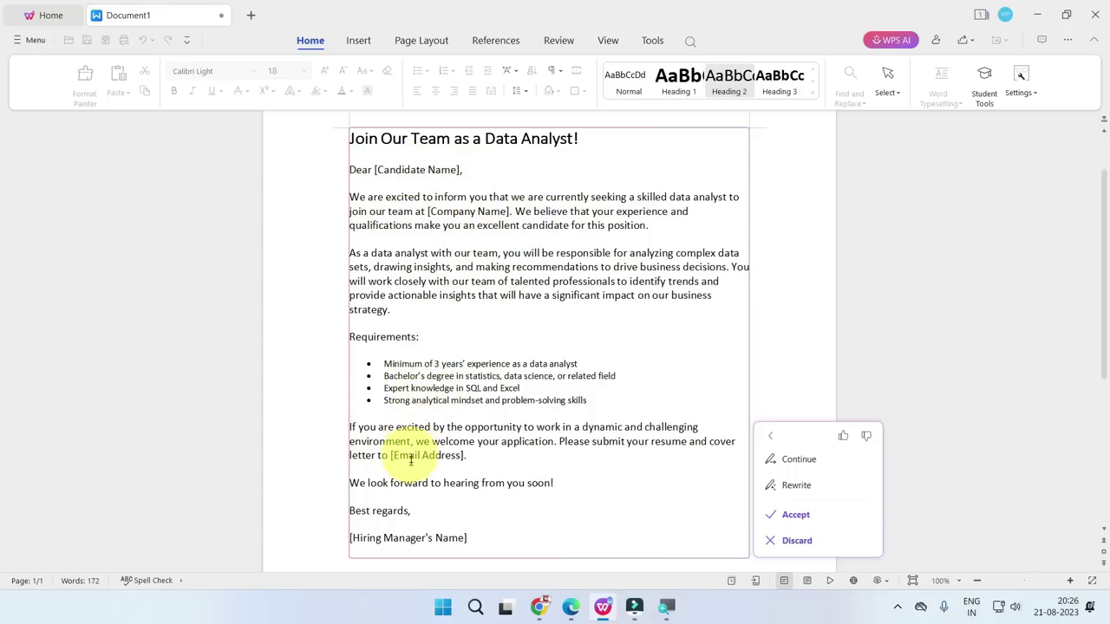
- Review the 'Join Our Team as a Data Analyst!' email and accept it
{"action": "scroll", "coordinate": [400, 486], "scroll_direction": "down", "scroll_amount": 2}
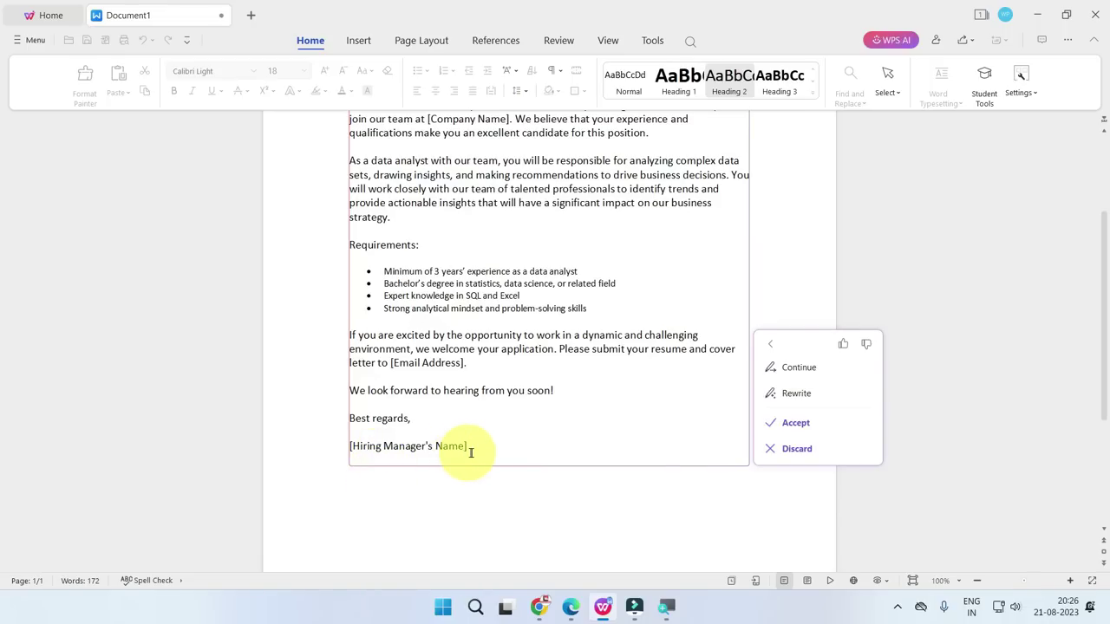
{"action": "scroll", "coordinate": [512, 452], "scroll_direction": "up", "scroll_amount": 3}
{"action": "scroll", "coordinate": [785, 564], "scroll_direction": "down", "scroll_amount": 2}
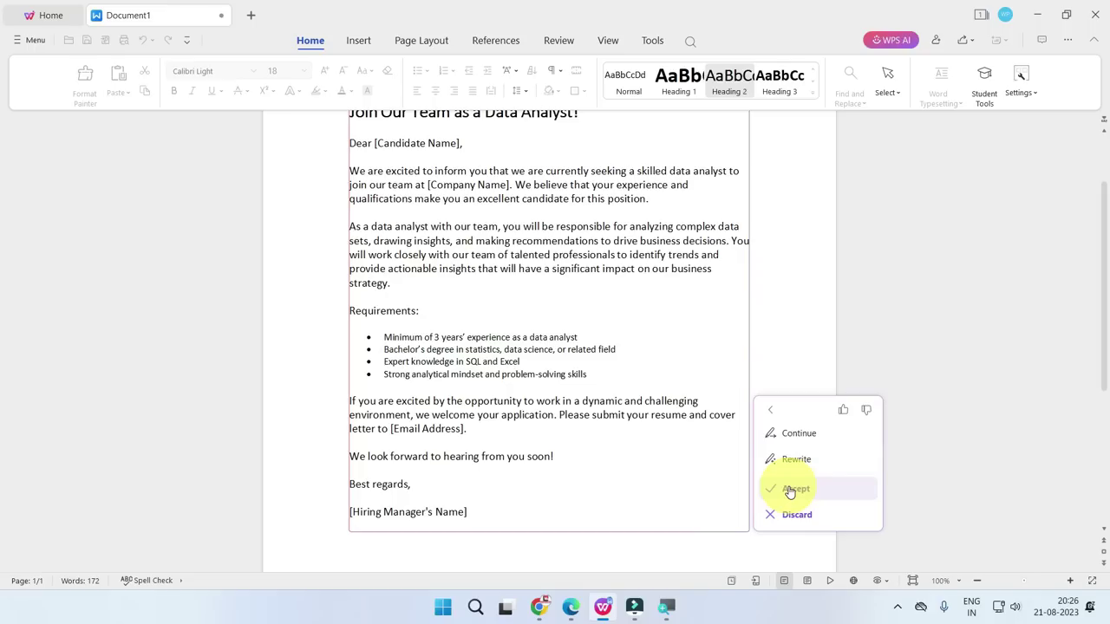
{"action": "left_click", "coordinate": [789, 490]}
{"action": "scroll", "coordinate": [612, 413], "scroll_direction": "up", "scroll_amount": 3}
{"action": "scroll", "coordinate": [508, 211], "scroll_direction": "up", "scroll_amount": 2}
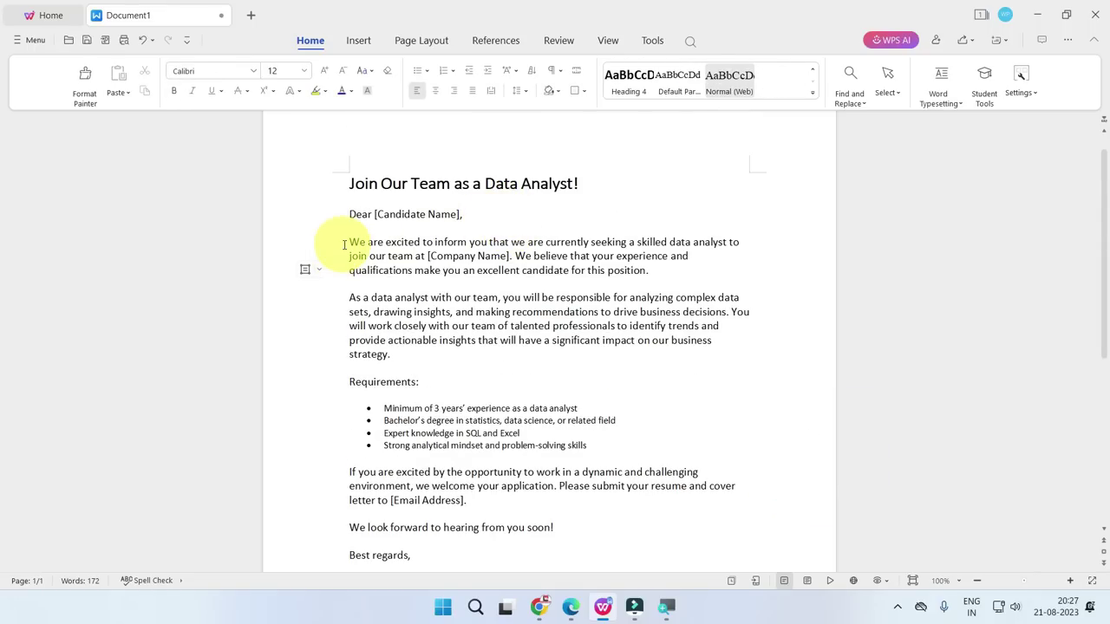
- Replace the two opening paragraphs with WPS AI Continue Writing text on responsibilities and skills
{"action": "left_click_drag", "start_coordinate": [345, 242], "coordinate": [407, 351]}
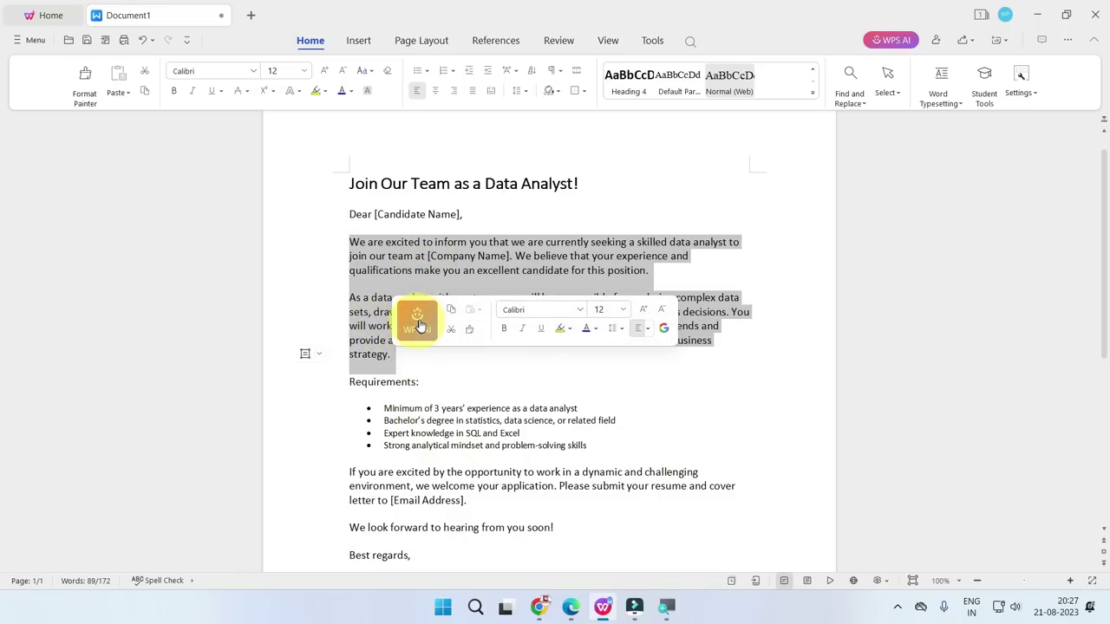
{"action": "right_click", "coordinate": [425, 256]}
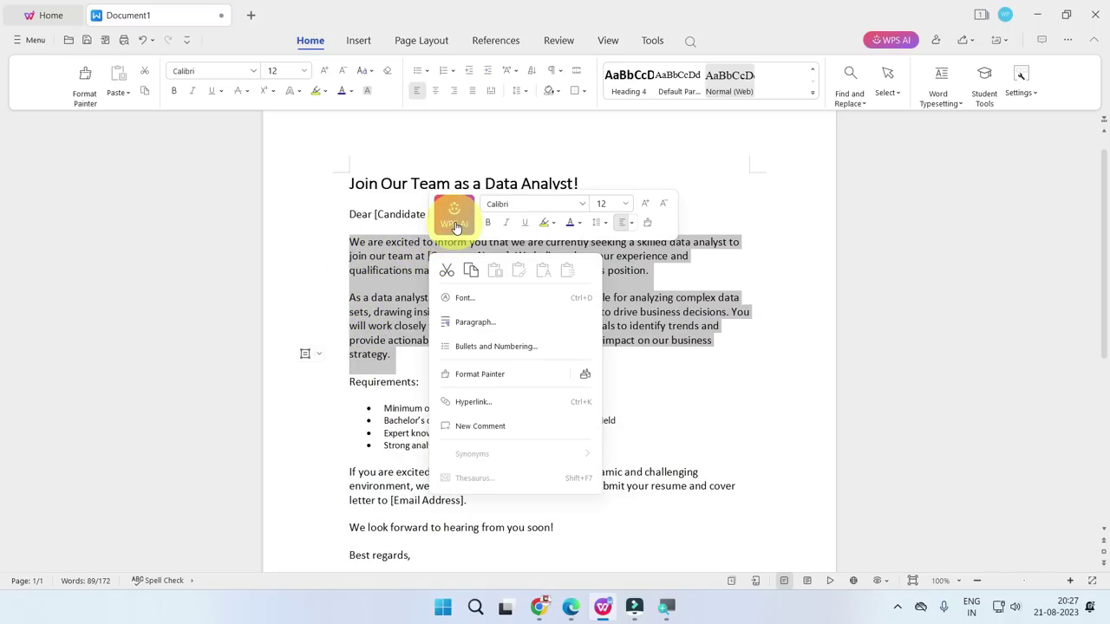
{"action": "left_click", "coordinate": [455, 227]}
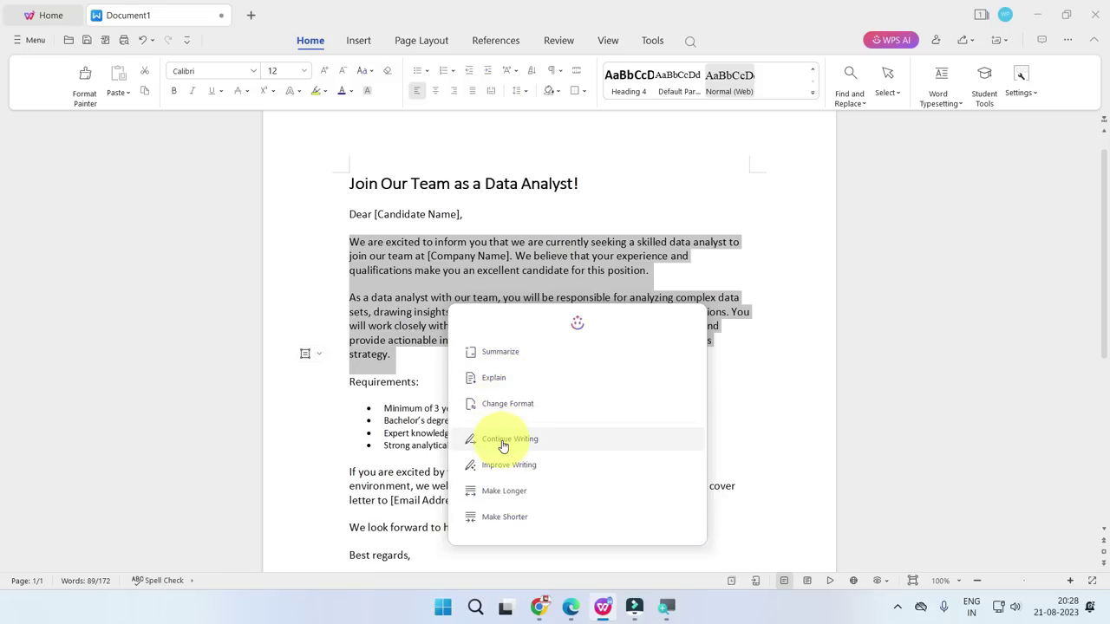
{"action": "left_click", "coordinate": [502, 444]}
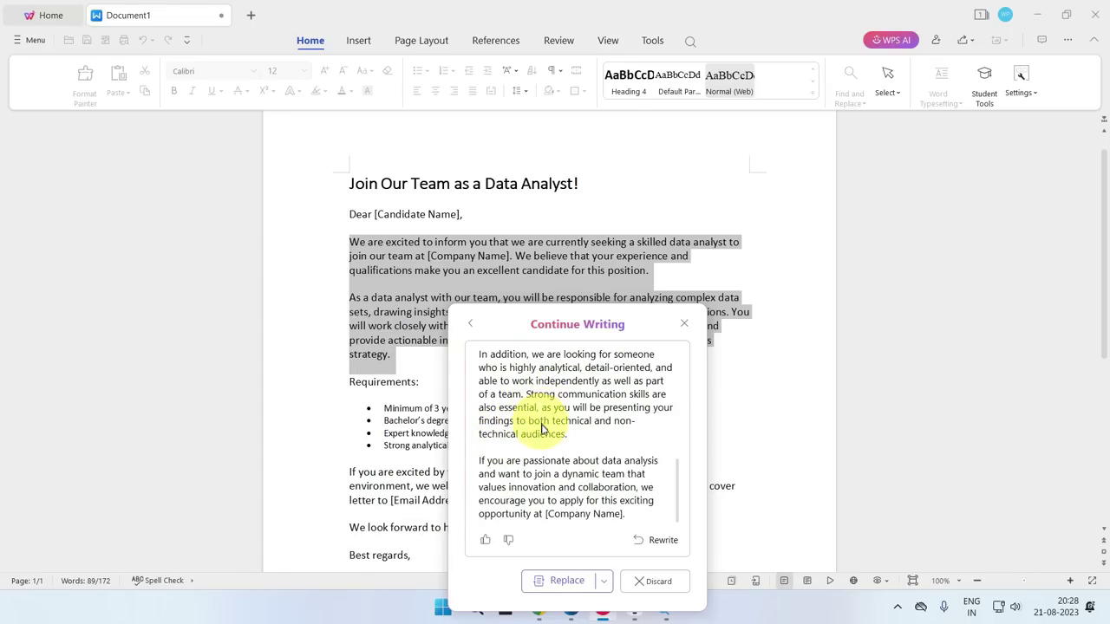
{"action": "scroll", "coordinate": [537, 426], "scroll_direction": "up", "scroll_amount": 3}
{"action": "scroll", "coordinate": [537, 427], "scroll_direction": "up", "scroll_amount": 3}
{"action": "scroll", "coordinate": [537, 426], "scroll_direction": "up", "scroll_amount": 3}
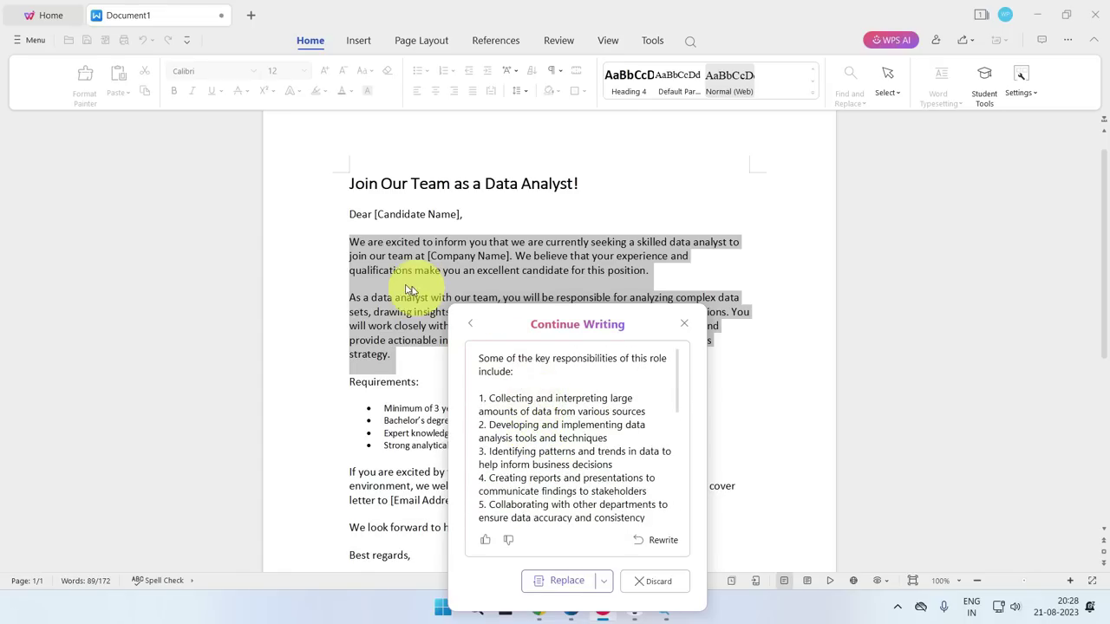
{"action": "scroll", "coordinate": [532, 426], "scroll_direction": "down", "scroll_amount": 4}
{"action": "scroll", "coordinate": [532, 426], "scroll_direction": "down", "scroll_amount": 1}
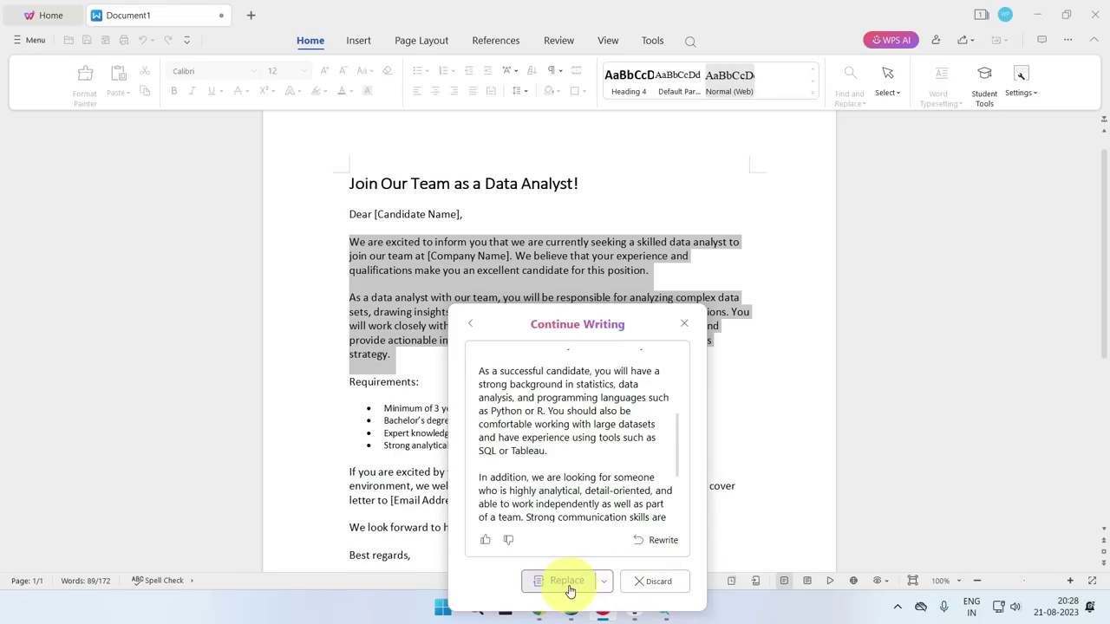
{"action": "left_click", "coordinate": [569, 588]}
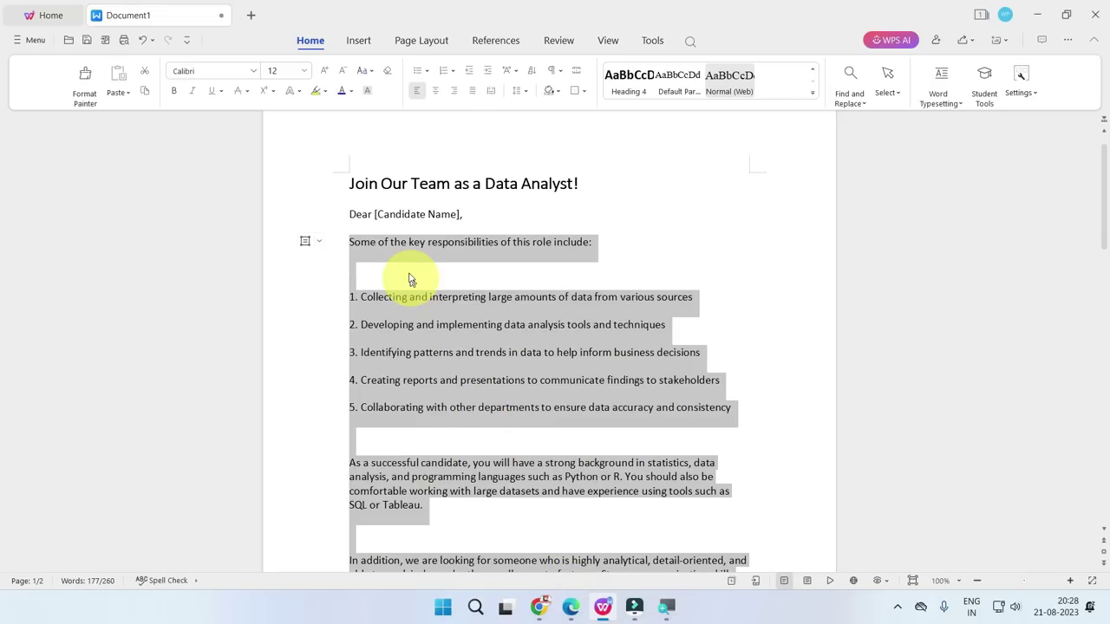
- Select the 'As a successful candidate' paragraph, show its WPS AI actions, then return home
{"action": "scroll", "coordinate": [410, 279], "scroll_direction": "down", "scroll_amount": 1}
{"action": "scroll", "coordinate": [425, 279], "scroll_direction": "down", "scroll_amount": 2}
{"action": "scroll", "coordinate": [438, 280], "scroll_direction": "down", "scroll_amount": 3}
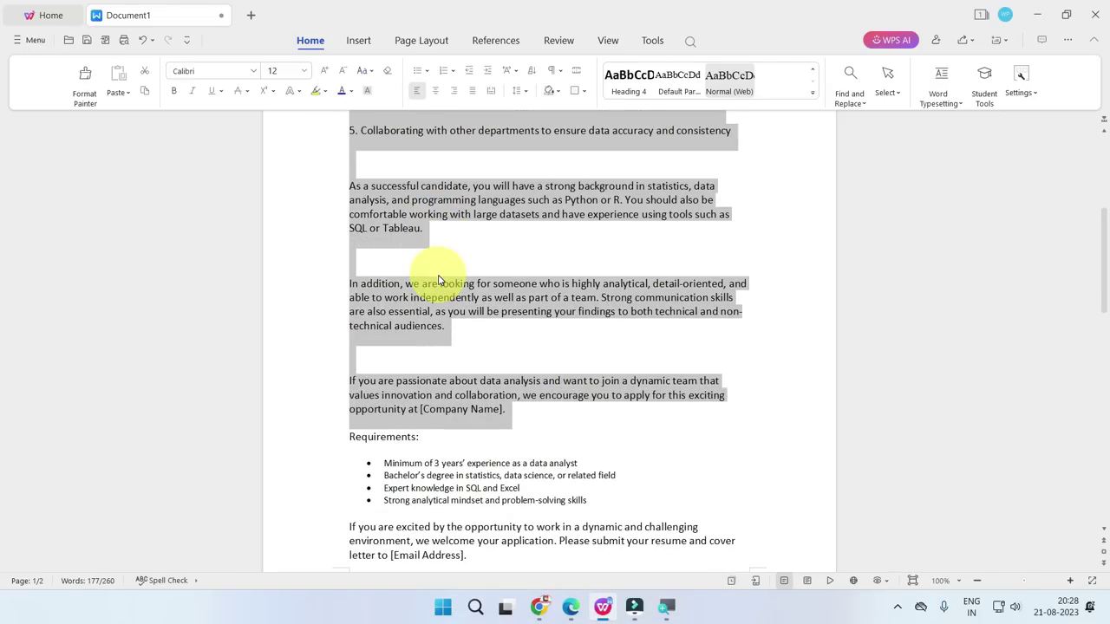
{"action": "scroll", "coordinate": [437, 280], "scroll_direction": "up", "scroll_amount": 3}
{"action": "scroll", "coordinate": [436, 281], "scroll_direction": "up", "scroll_amount": 3}
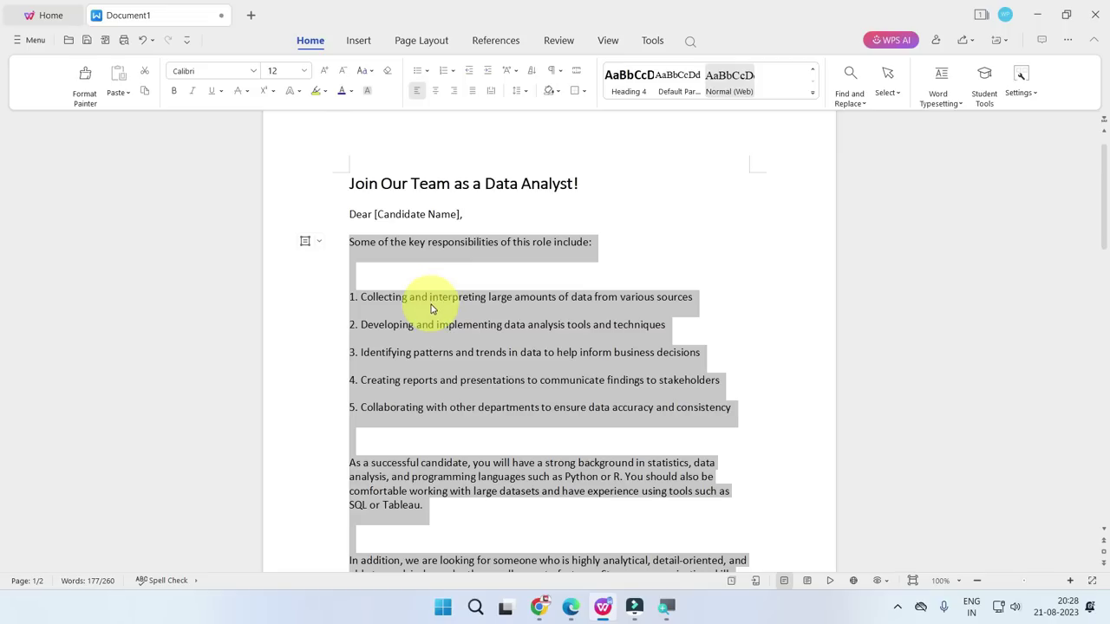
{"action": "left_click", "coordinate": [441, 510]}
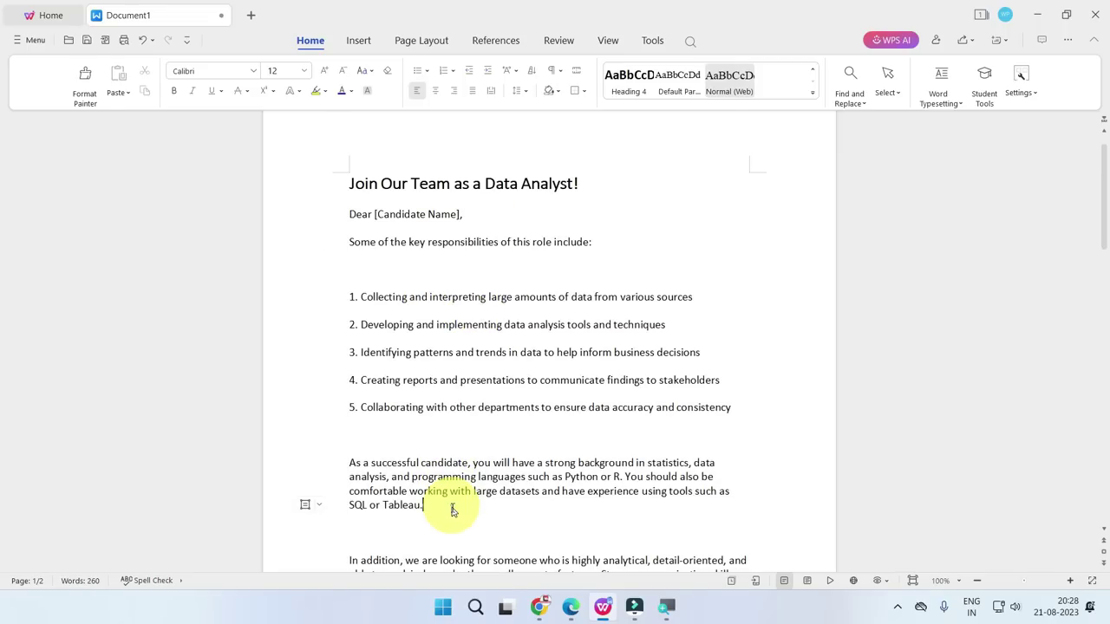
{"action": "triple_click", "coordinate": [440, 511]}
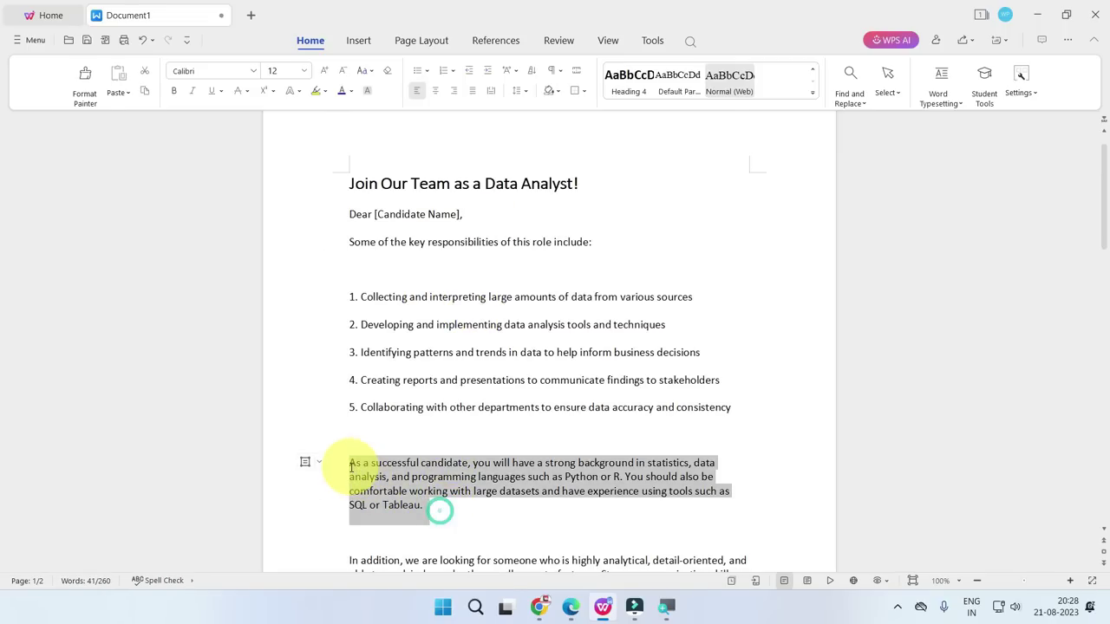
{"action": "right_click", "coordinate": [416, 480]}
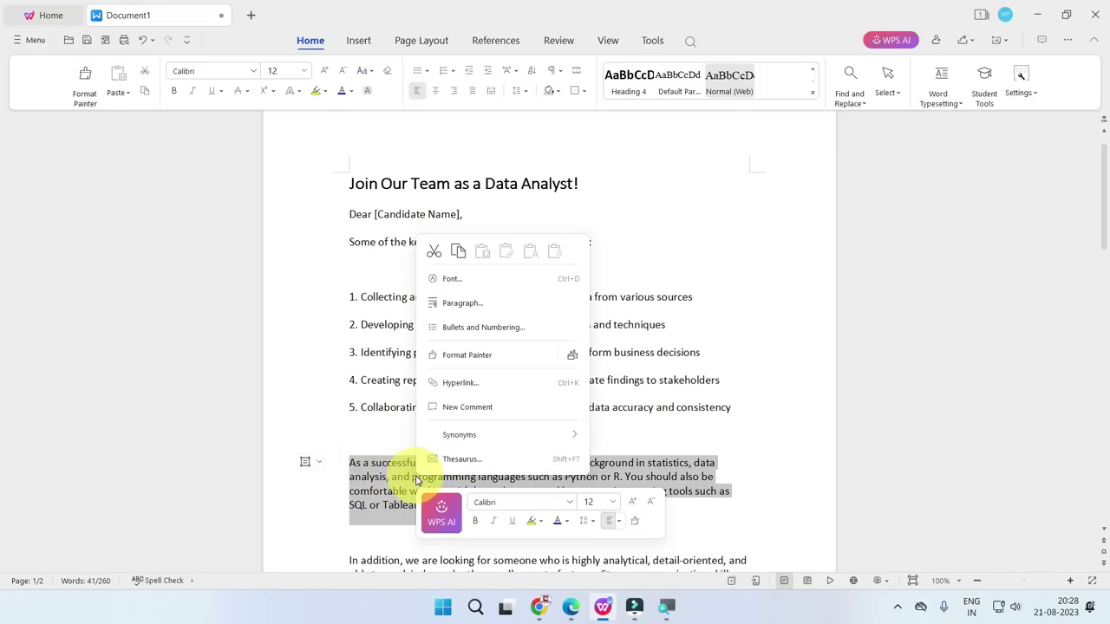
{"action": "left_click", "coordinate": [439, 512]}
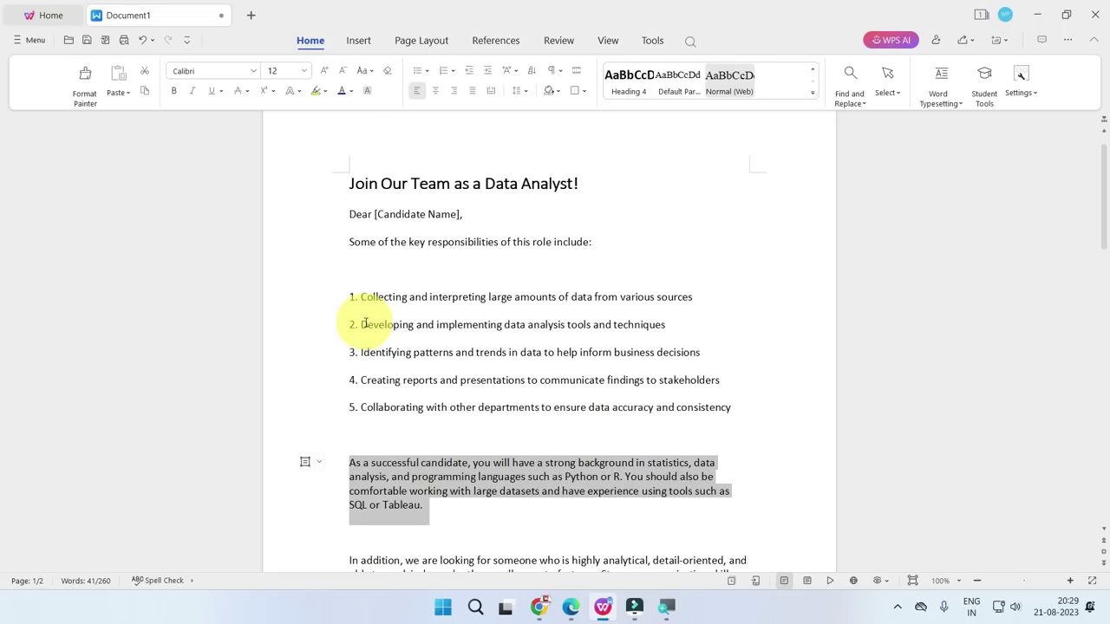
{"action": "left_click", "coordinate": [50, 16]}
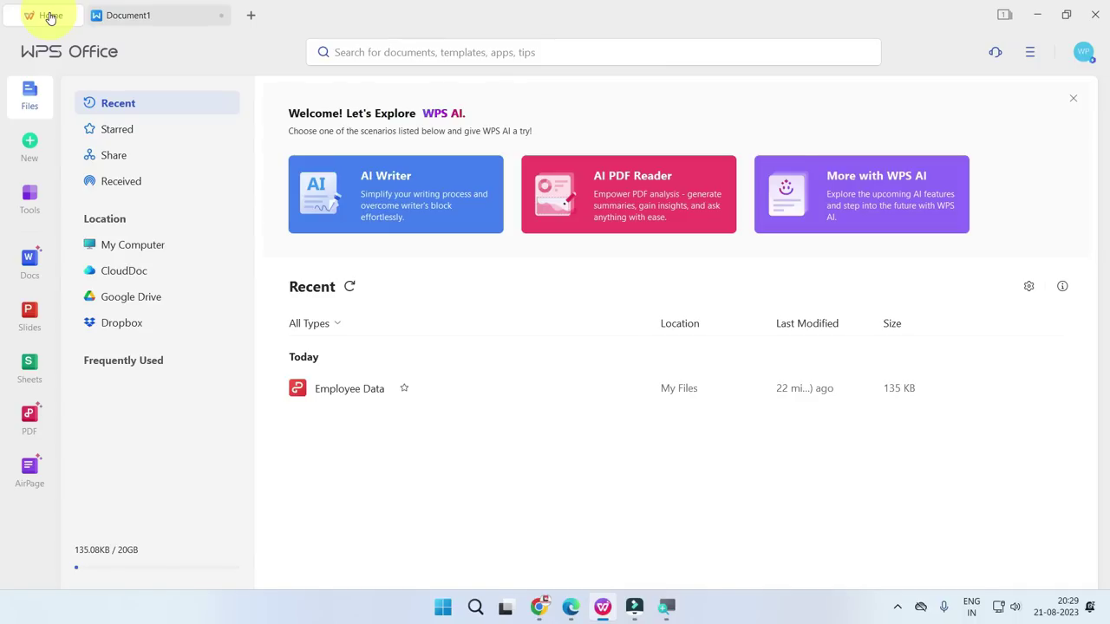
- Launch AI PDF Reader and open Employee Data.pdf through Menu > Open
{"action": "left_click", "coordinate": [636, 194]}
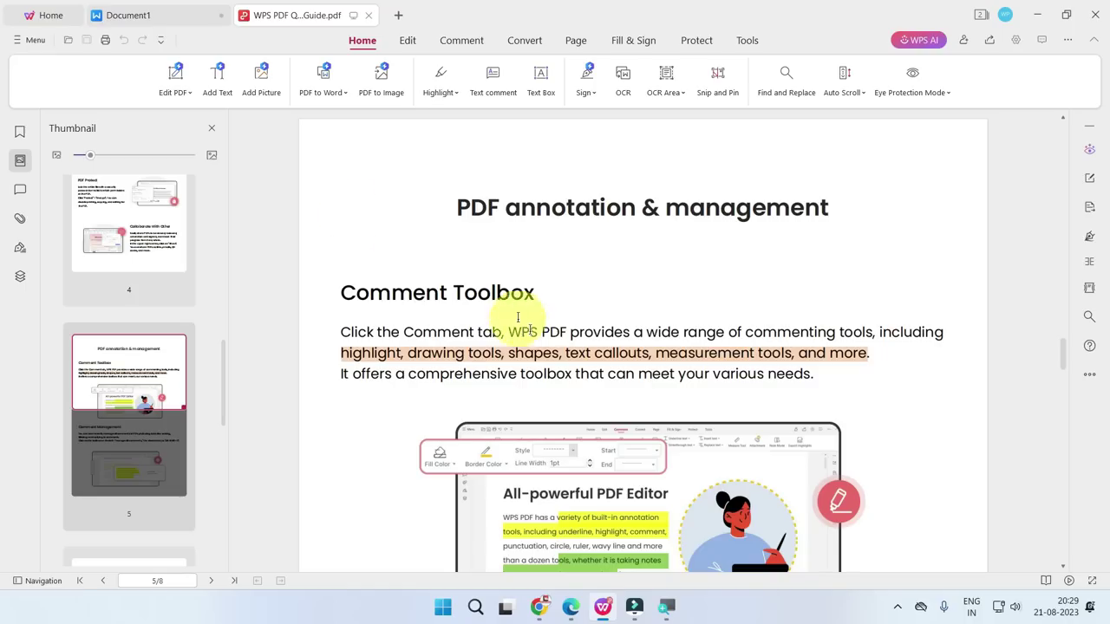
{"action": "left_click", "coordinate": [22, 43]}
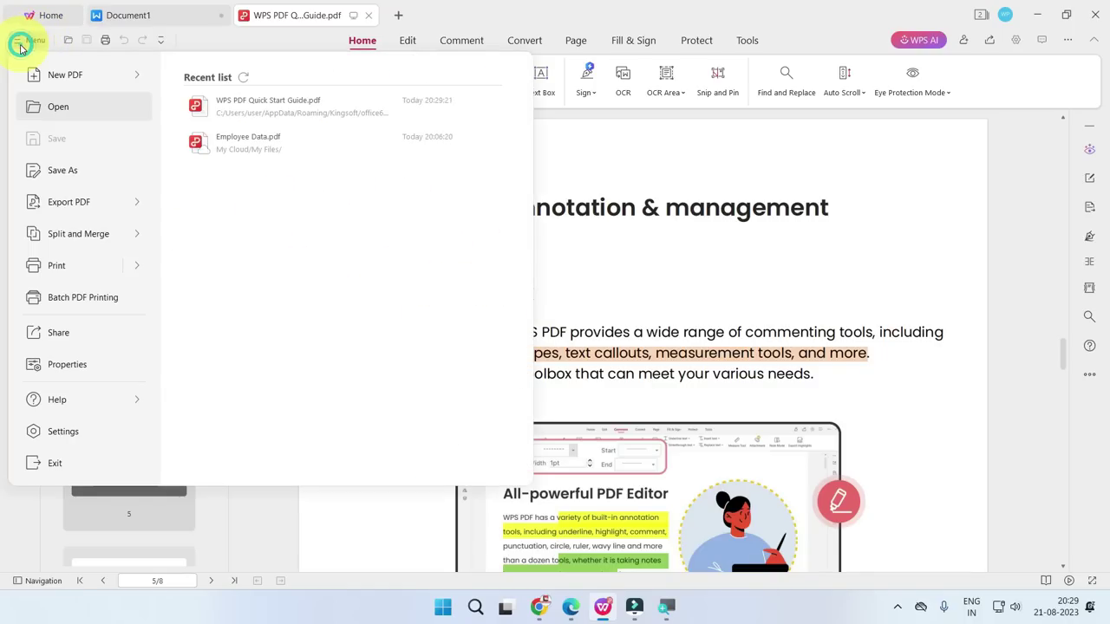
{"action": "left_click", "coordinate": [56, 104]}
{"action": "left_click", "coordinate": [403, 394]}
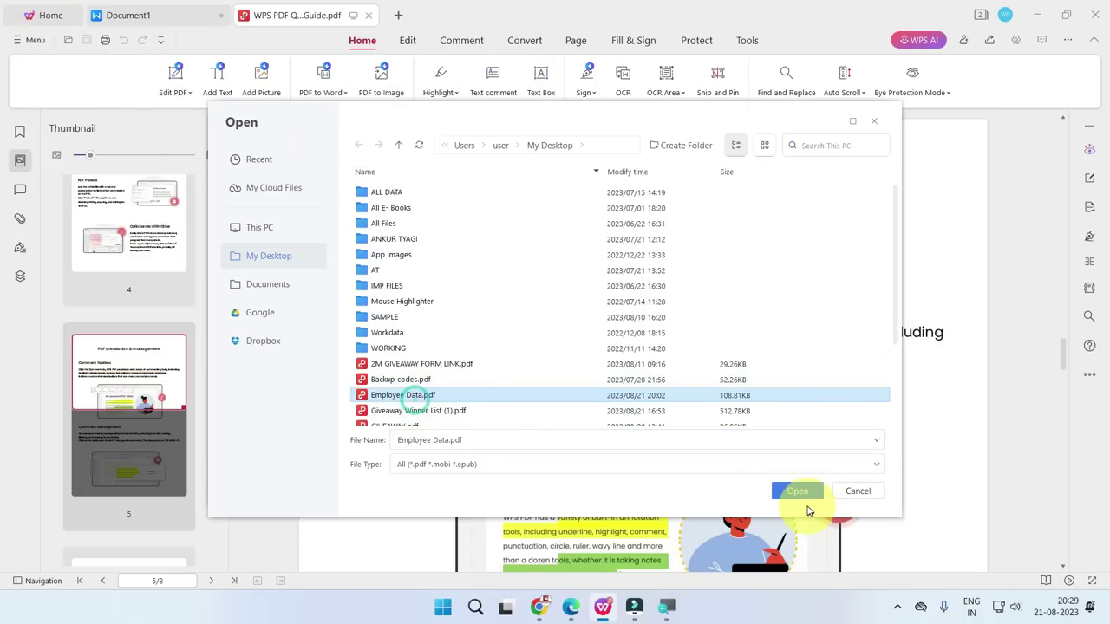
{"action": "left_click", "coordinate": [797, 491]}
{"action": "scroll", "coordinate": [745, 351], "scroll_direction": "down", "scroll_amount": 2}
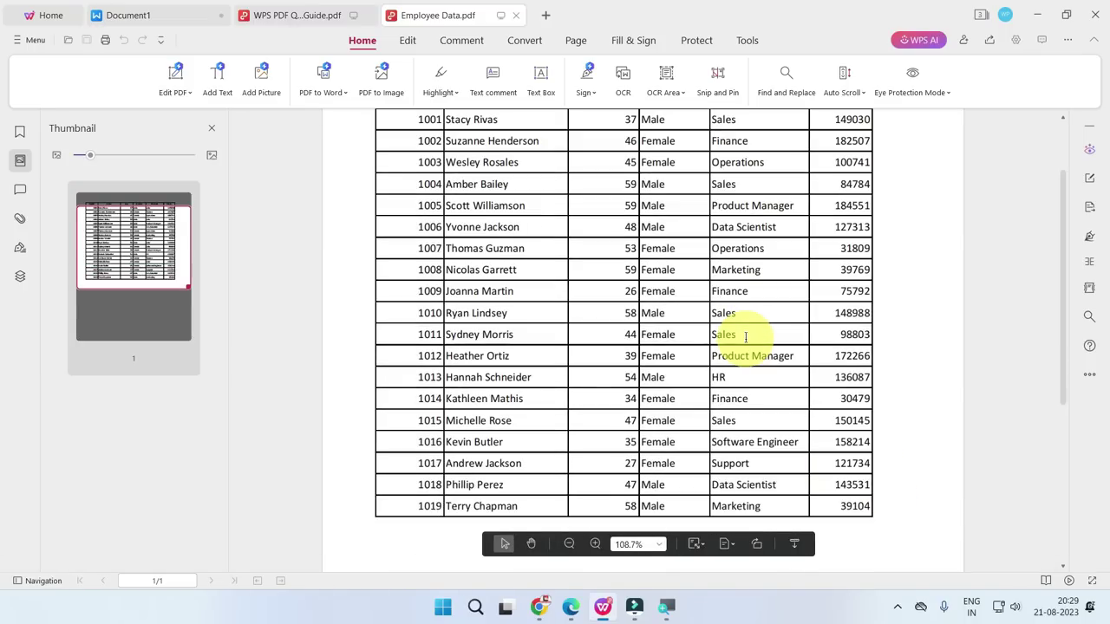
{"action": "scroll", "coordinate": [745, 347], "scroll_direction": "up", "scroll_amount": 2}
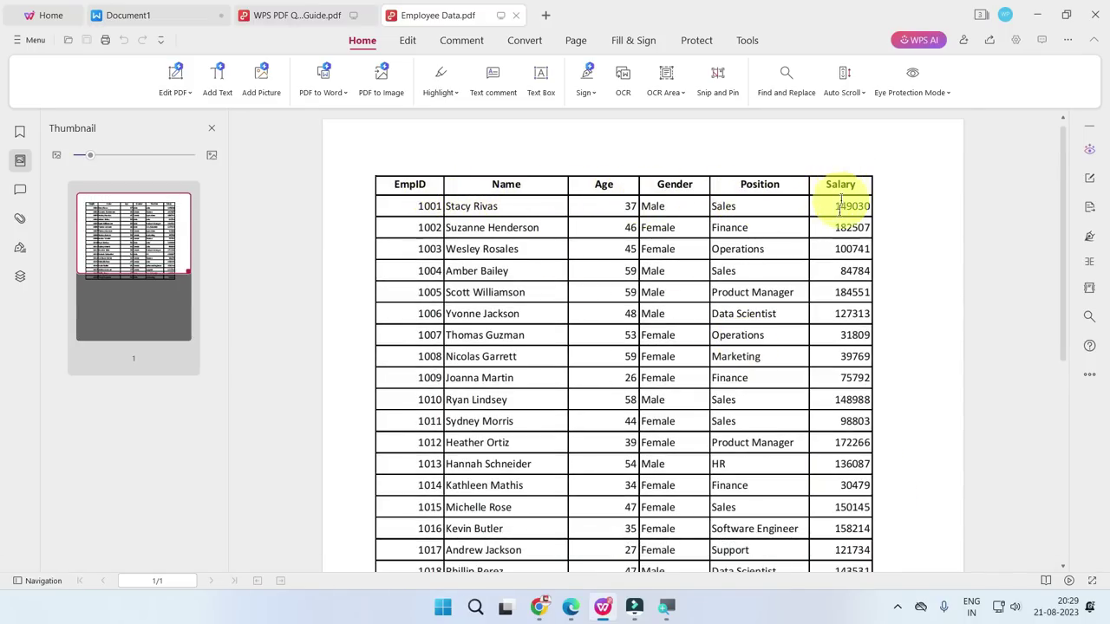
{"action": "scroll", "coordinate": [786, 351], "scroll_direction": "down", "scroll_amount": 1}
{"action": "scroll", "coordinate": [824, 342], "scroll_direction": "up", "scroll_amount": 1}
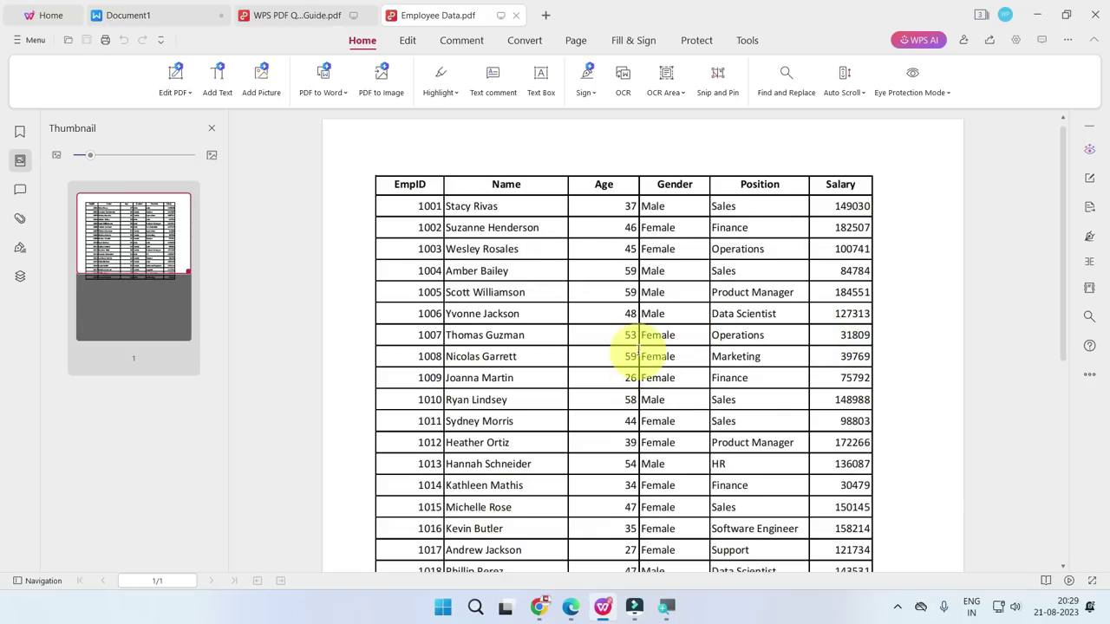
- Upload Employee Data.pdf to AI Insight, replacing the existing saved copy, for its table summary
{"action": "left_click", "coordinate": [925, 43]}
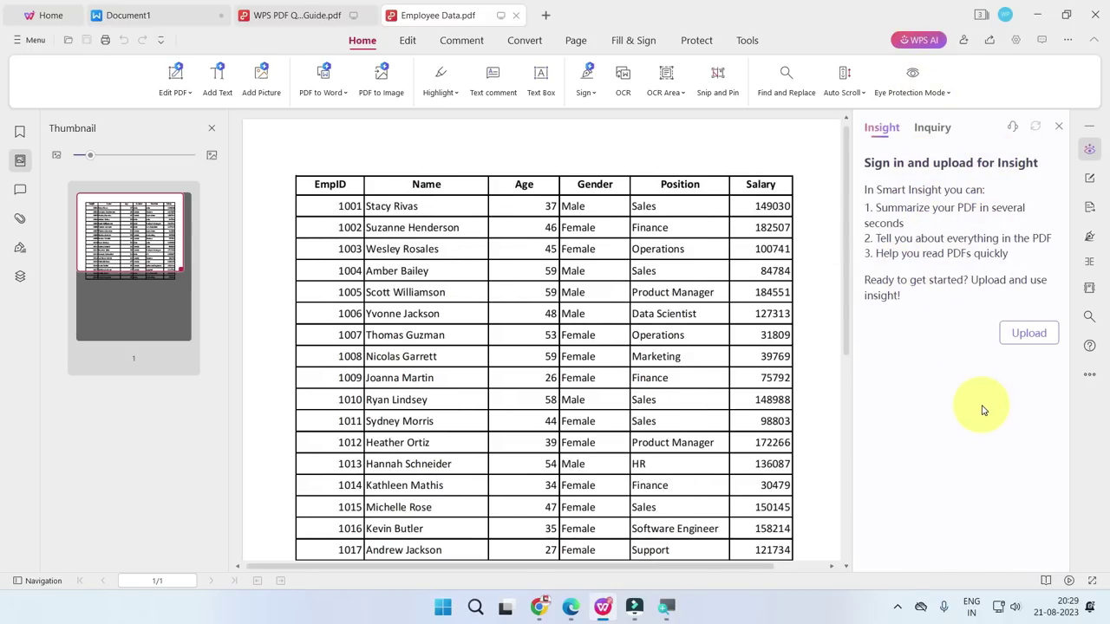
{"action": "left_click", "coordinate": [1038, 338]}
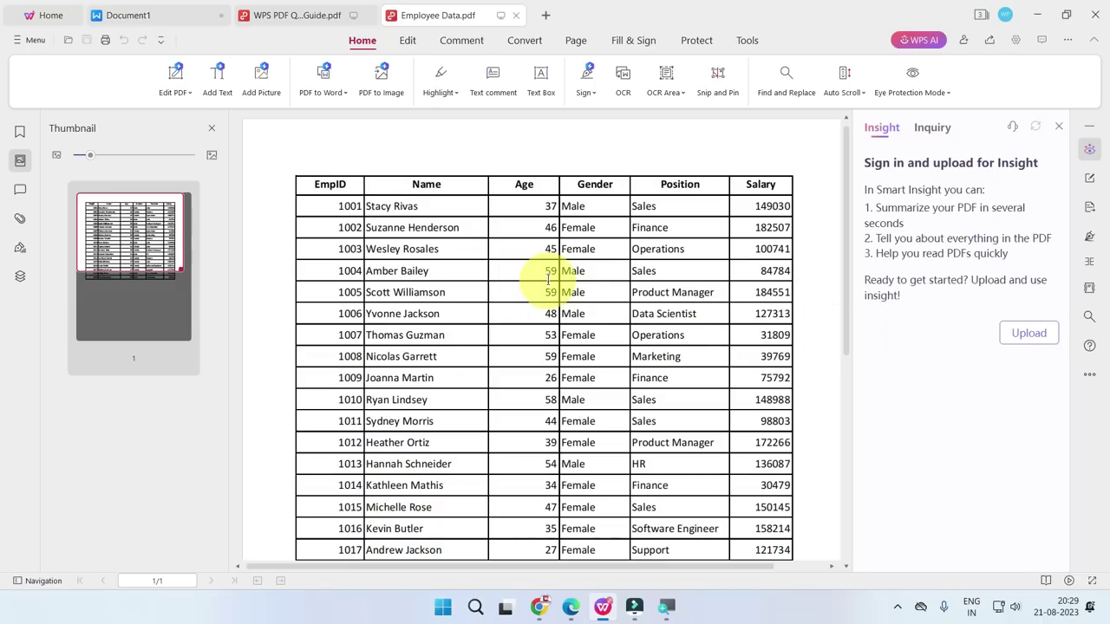
{"action": "left_click", "coordinate": [1039, 340]}
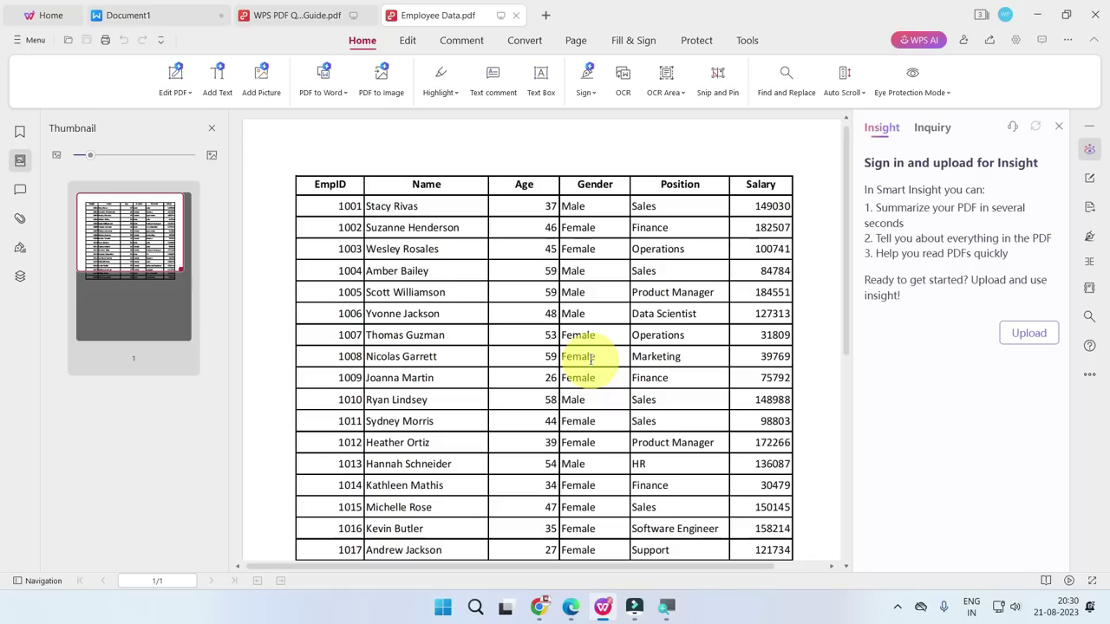
{"action": "left_click", "coordinate": [1028, 334]}
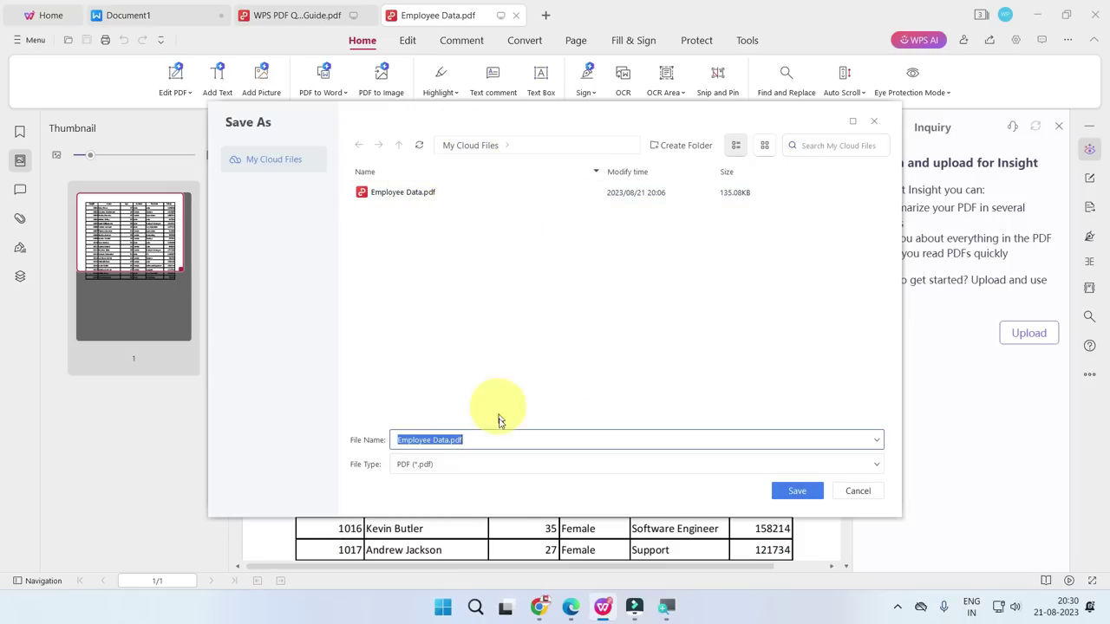
{"action": "left_click", "coordinate": [791, 490]}
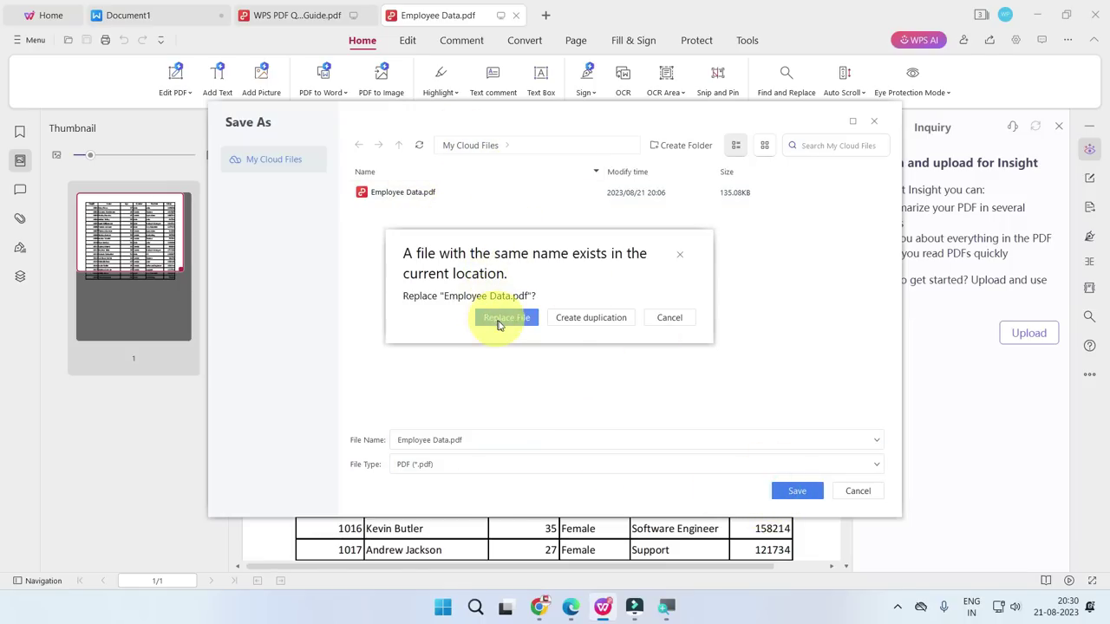
{"action": "left_click", "coordinate": [496, 319]}
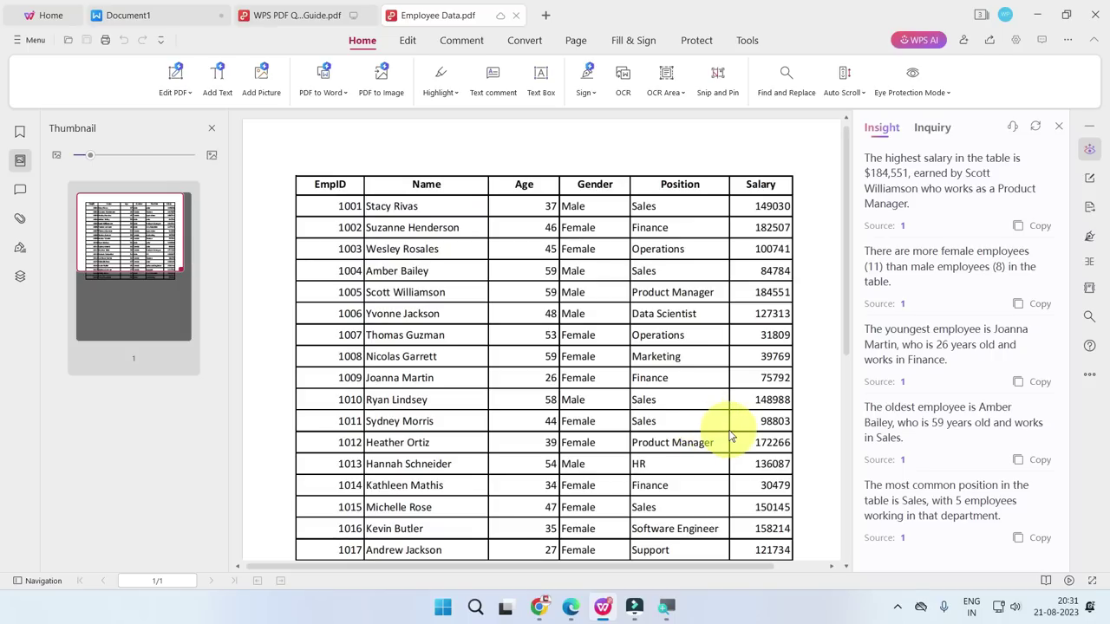
{"action": "double_click", "coordinate": [757, 291]}
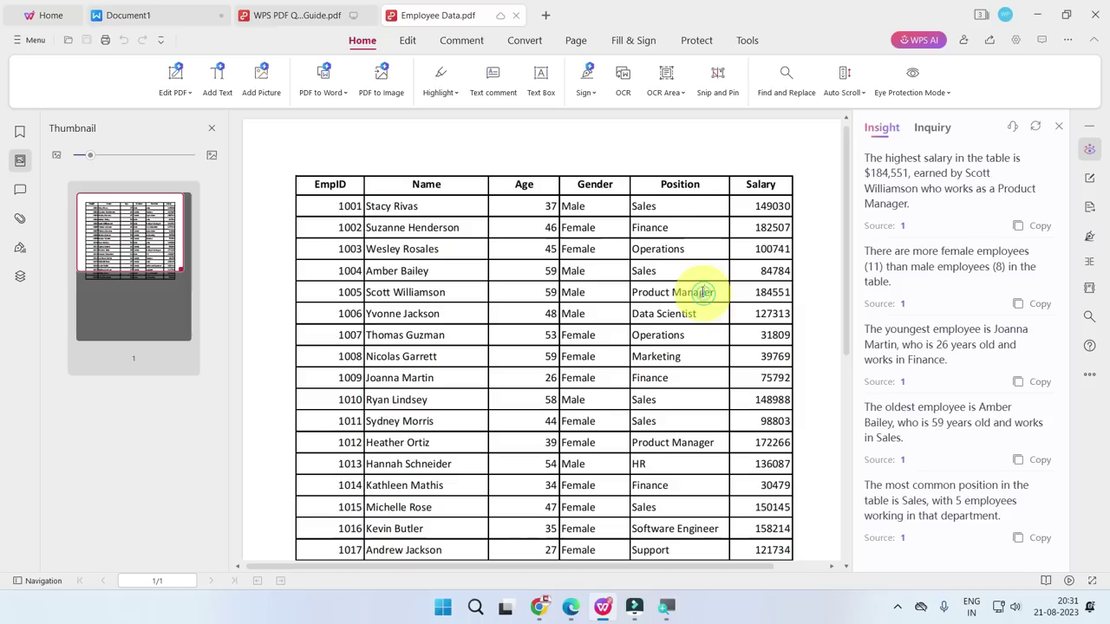
{"action": "left_click", "coordinate": [333, 293], "text": "shift"}
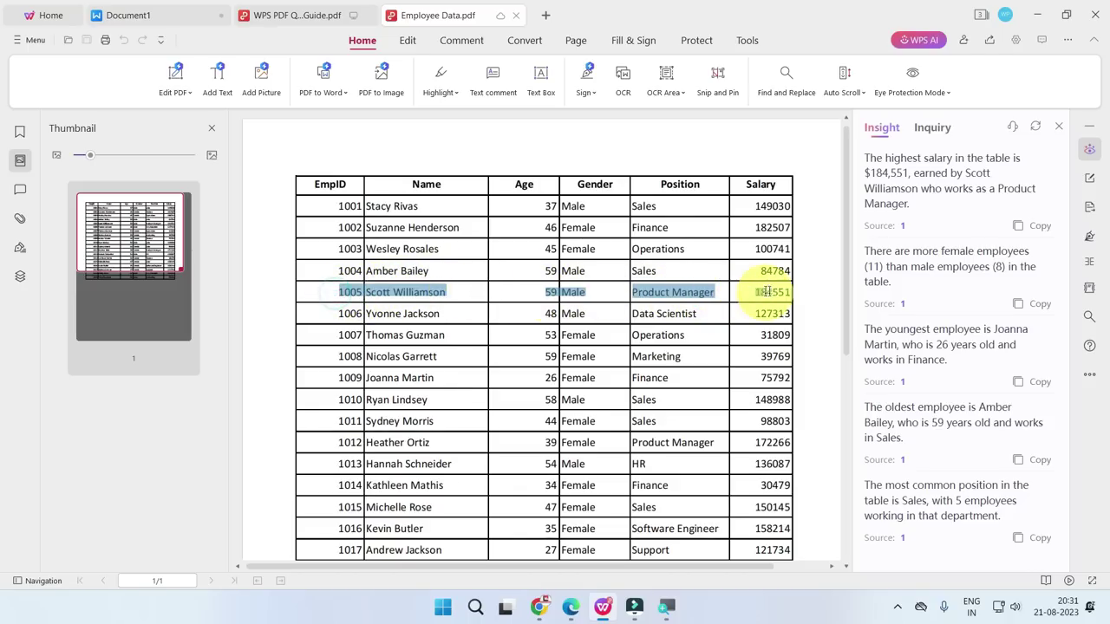
{"action": "mouse_move", "coordinate": [796, 291]}
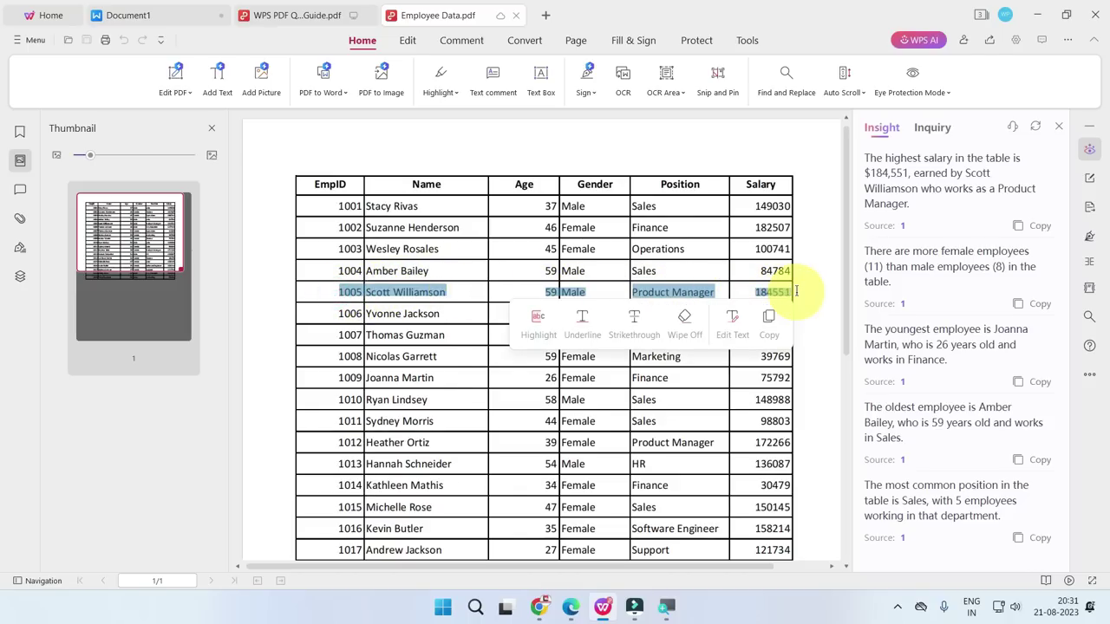
{"action": "left_click", "coordinate": [925, 212]}
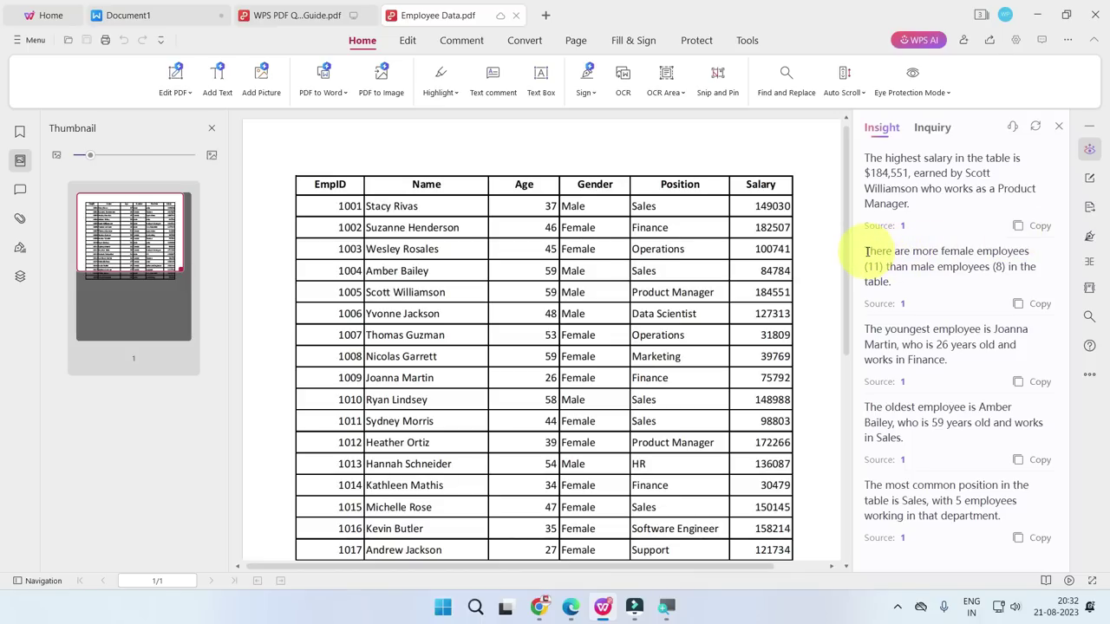
{"action": "mouse_move", "coordinate": [865, 251]}
{"action": "left_mouse_down"}
{"action": "mouse_move", "coordinate": [1015, 251]}
{"action": "mouse_move", "coordinate": [894, 271]}
{"action": "left_mouse_up"}
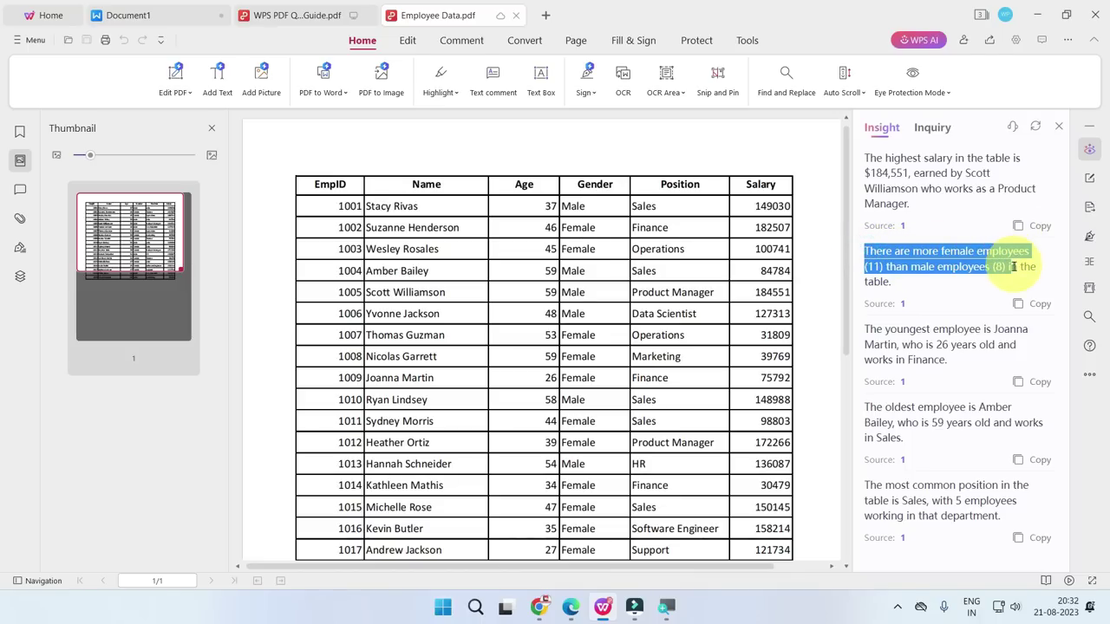
{"action": "left_click", "coordinate": [893, 271]}
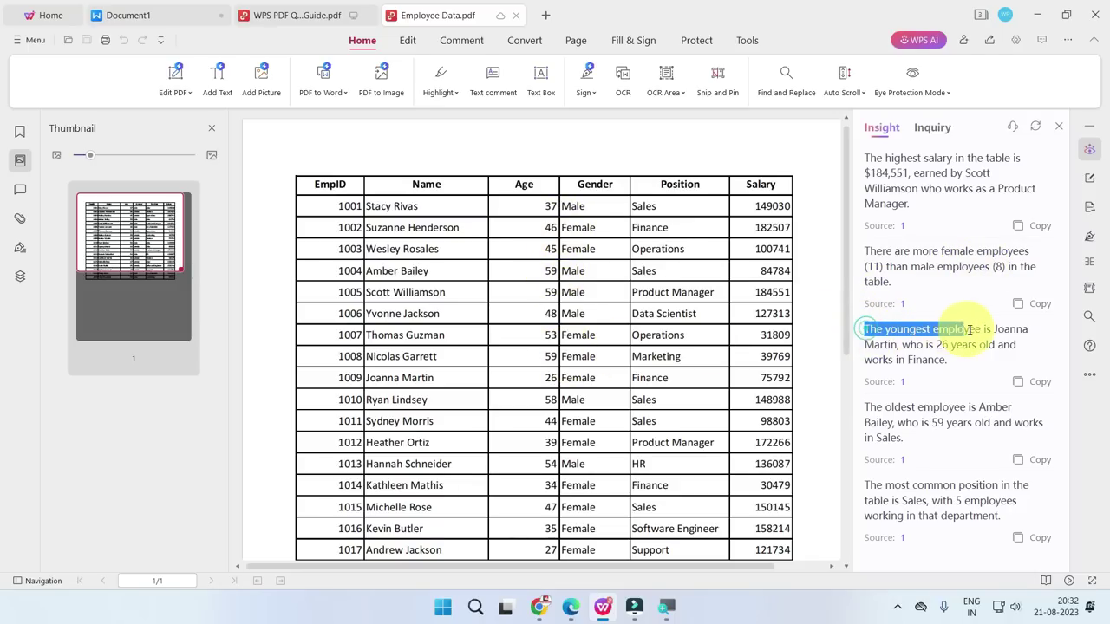
{"action": "left_click_drag", "start_coordinate": [867, 329], "coordinate": [985, 330]}
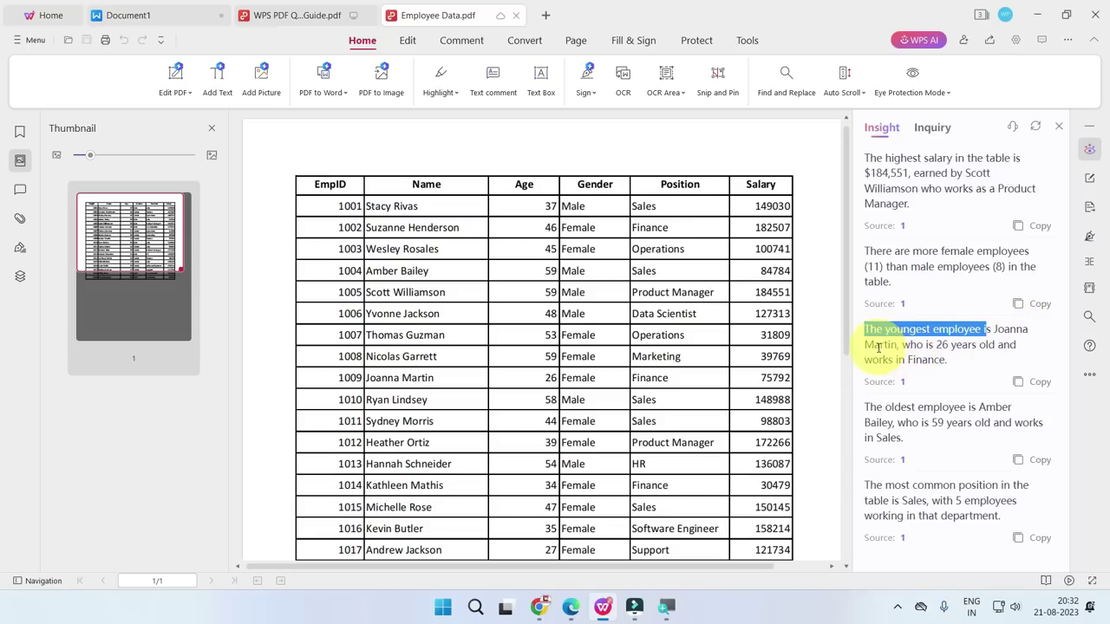
{"action": "left_click_drag", "start_coordinate": [902, 344], "coordinate": [995, 344]}
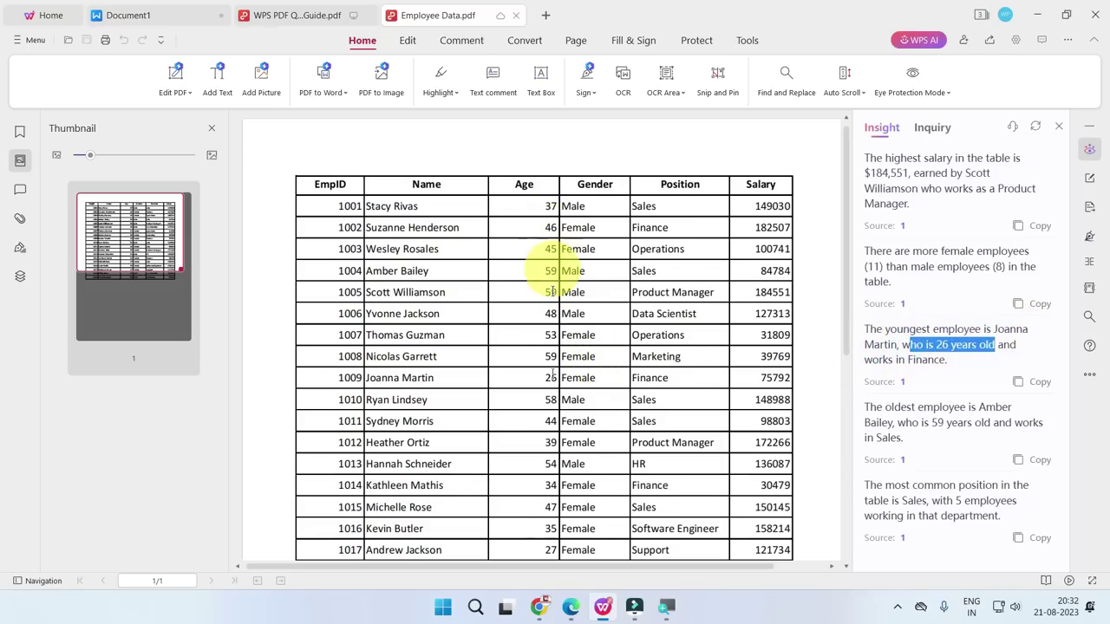
{"action": "left_click", "coordinate": [550, 490]}
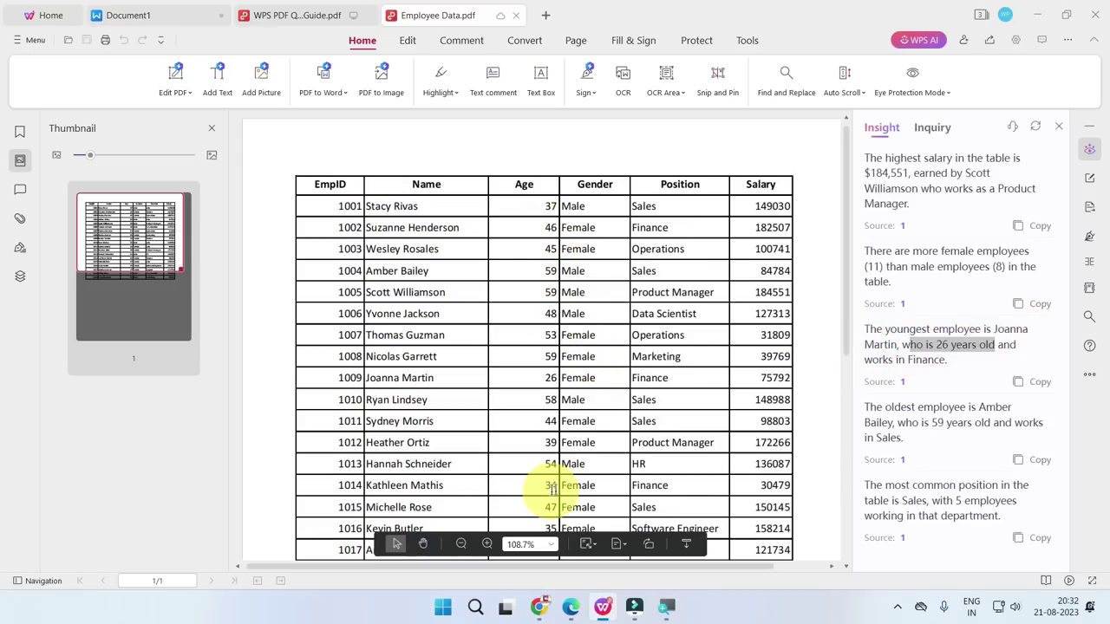
{"action": "left_click", "coordinate": [893, 361]}
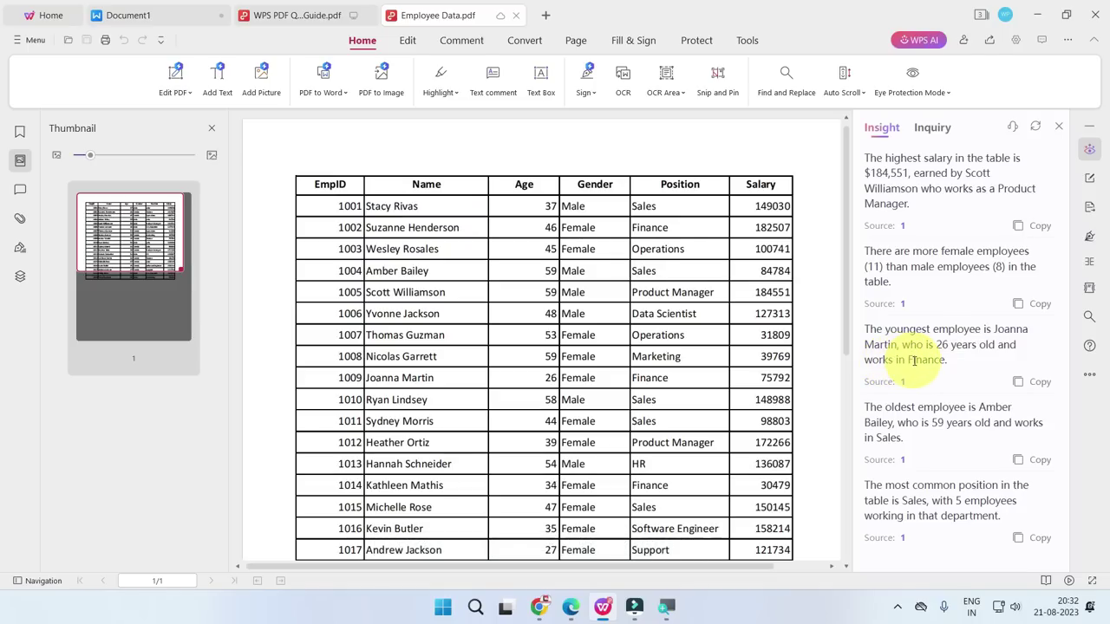
{"action": "double_click", "coordinate": [921, 360]}
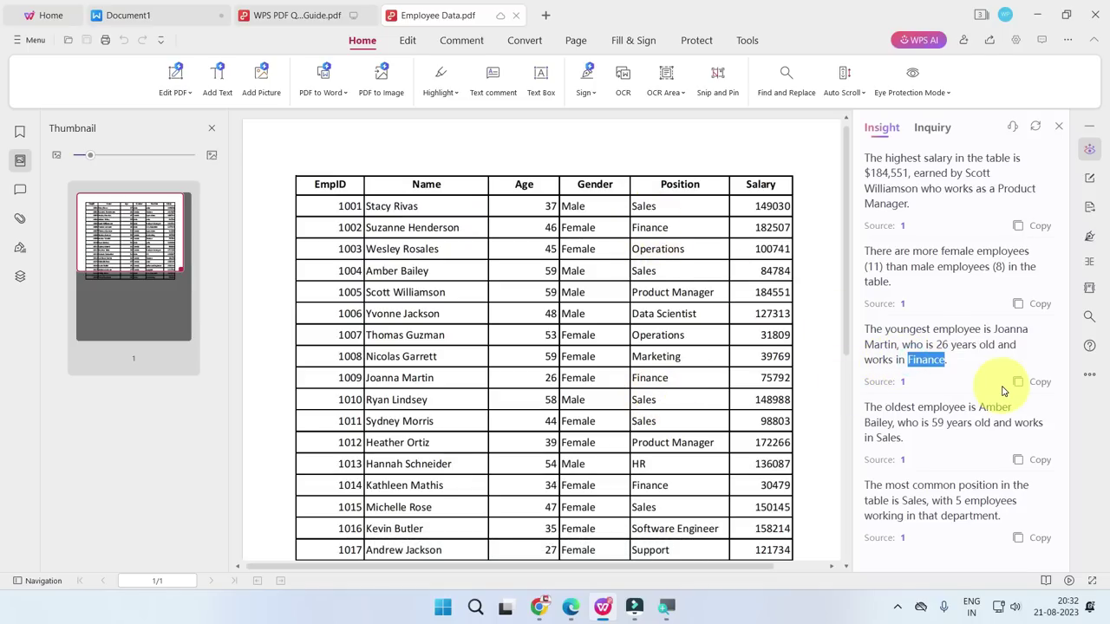
{"action": "left_click", "coordinate": [893, 409]}
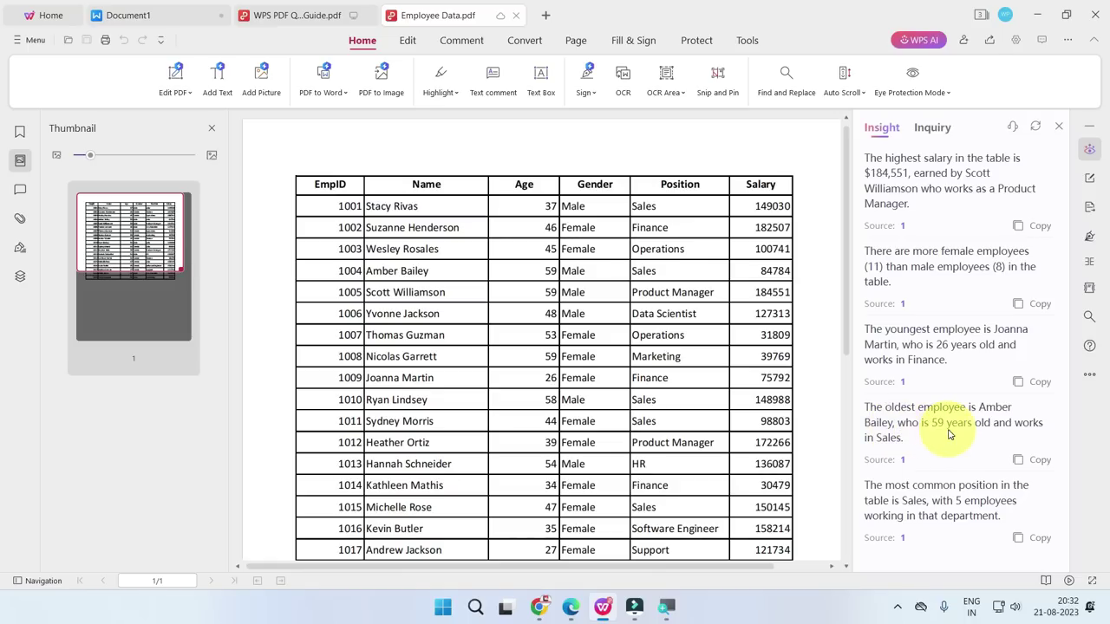
{"action": "left_click_drag", "start_coordinate": [931, 423], "coordinate": [970, 422]}
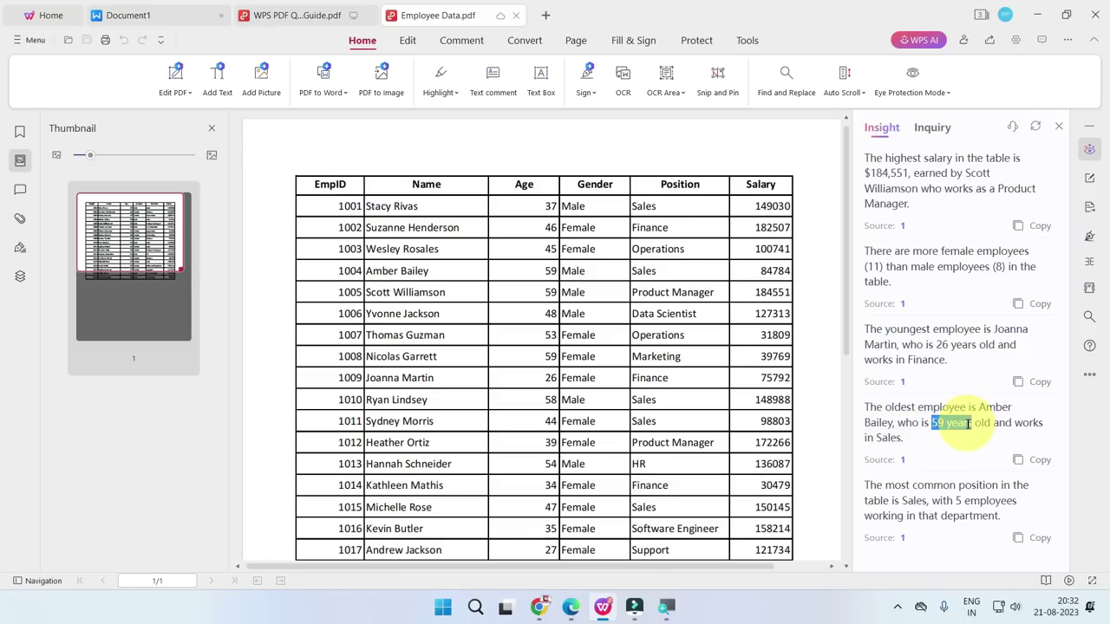
{"action": "left_click_drag", "start_coordinate": [883, 485], "coordinate": [1025, 486]}
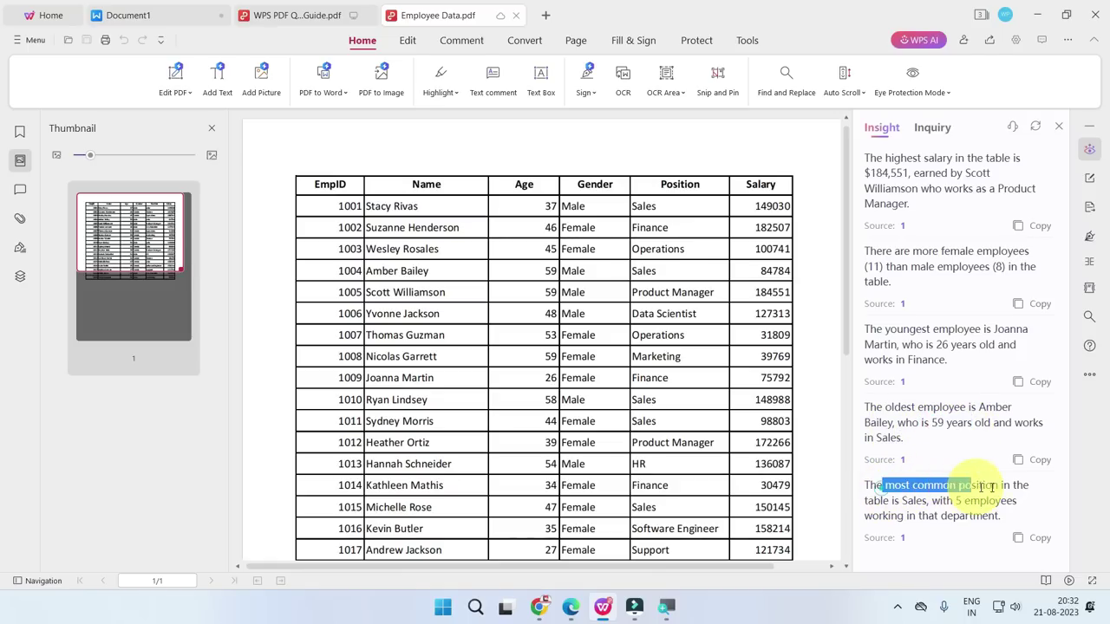
{"action": "left_click", "coordinate": [911, 506]}
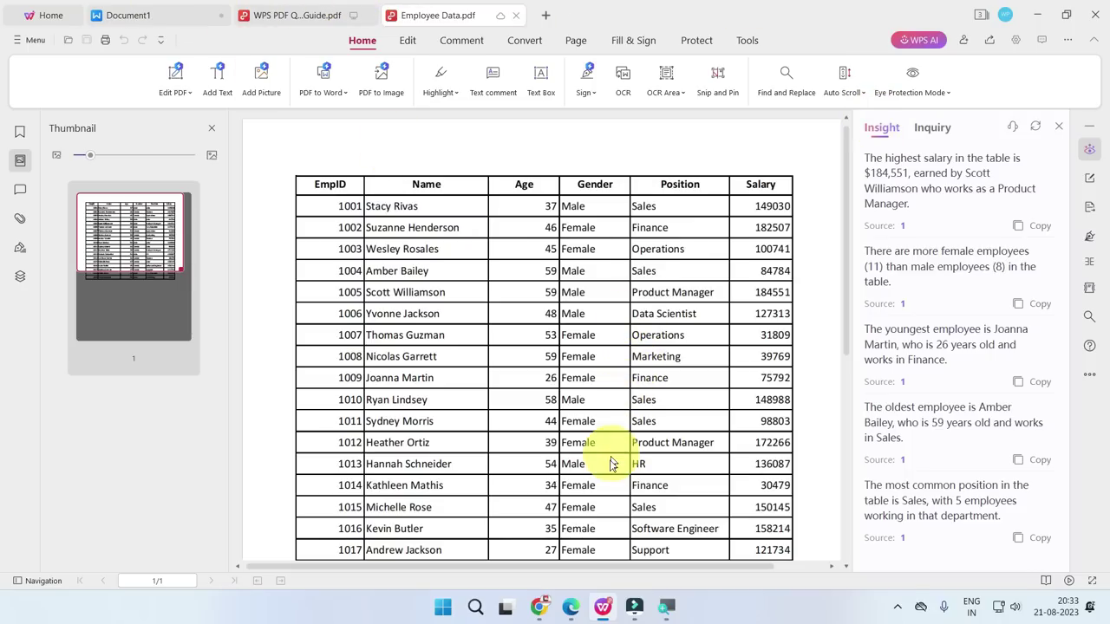
- Switch to the home page and open the More with WPS AI article
{"action": "mouse_move", "coordinate": [572, 533]}
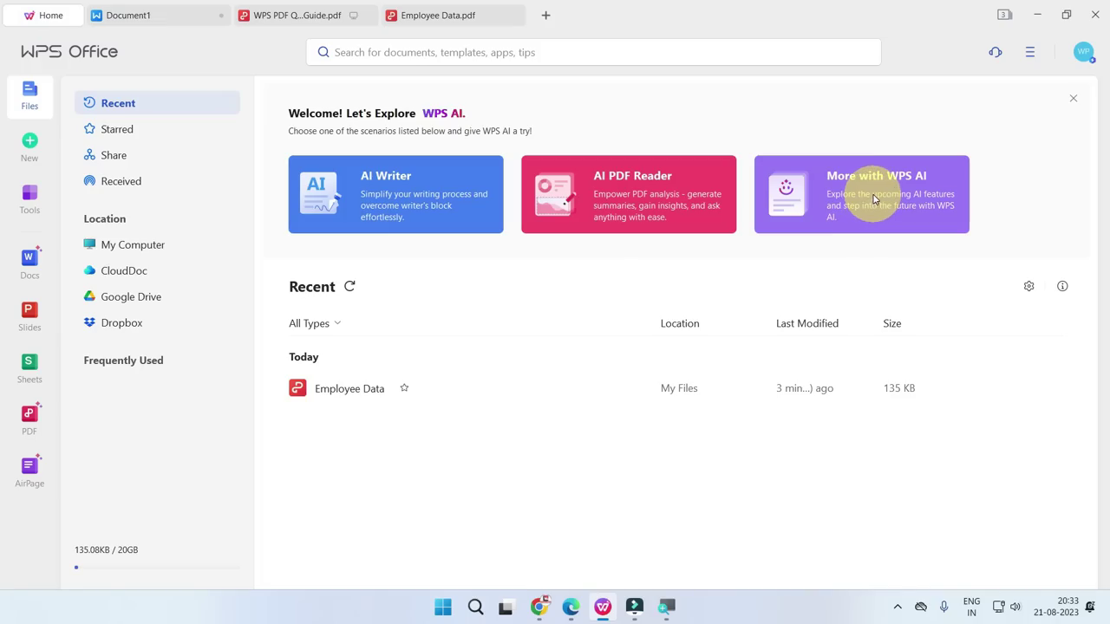
{"action": "key", "text": "ctrl+Tab"}
{"action": "left_click", "coordinate": [897, 195]}
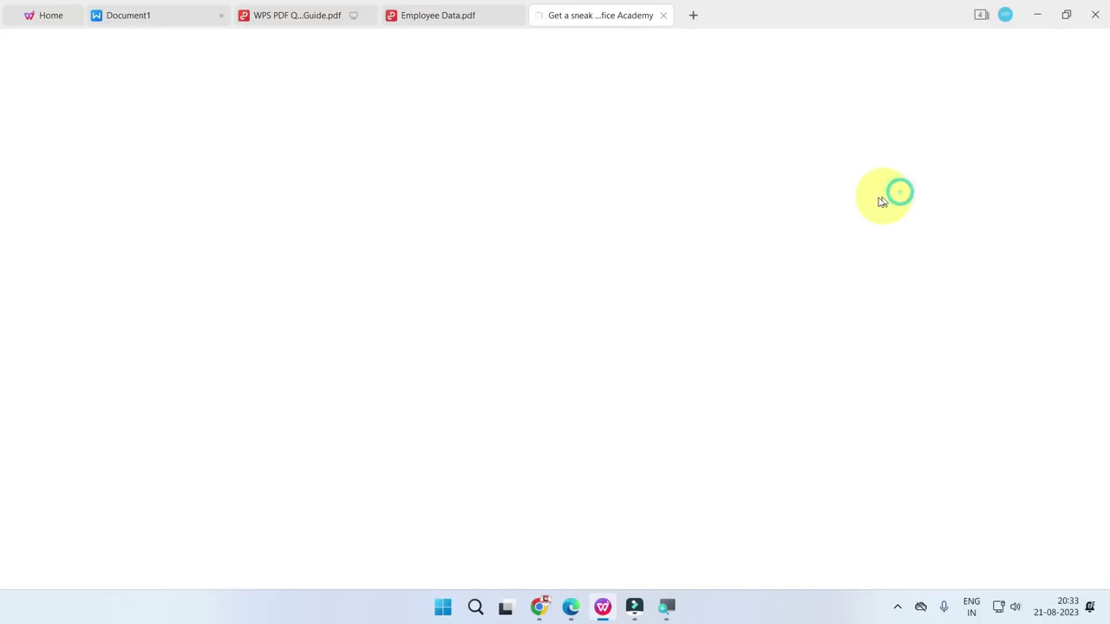
- Read the article past Data Insights, Slide Master and AI Spell Check to Stay tuned
{"action": "scroll", "coordinate": [436, 336], "scroll_direction": "down", "scroll_amount": 3}
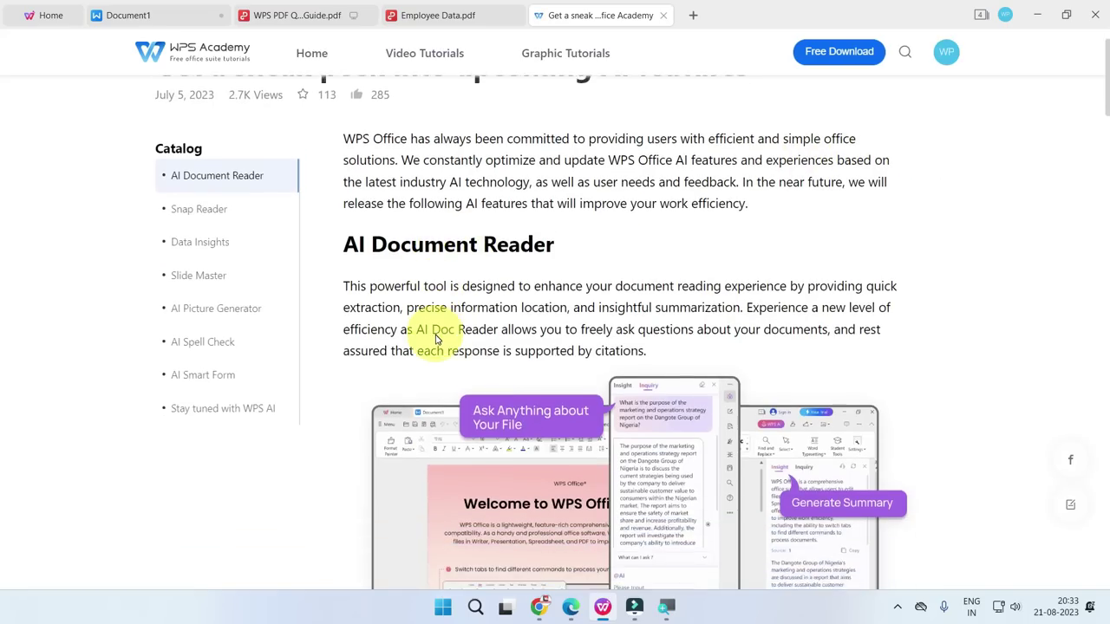
{"action": "scroll", "coordinate": [436, 335], "scroll_direction": "down", "scroll_amount": 3}
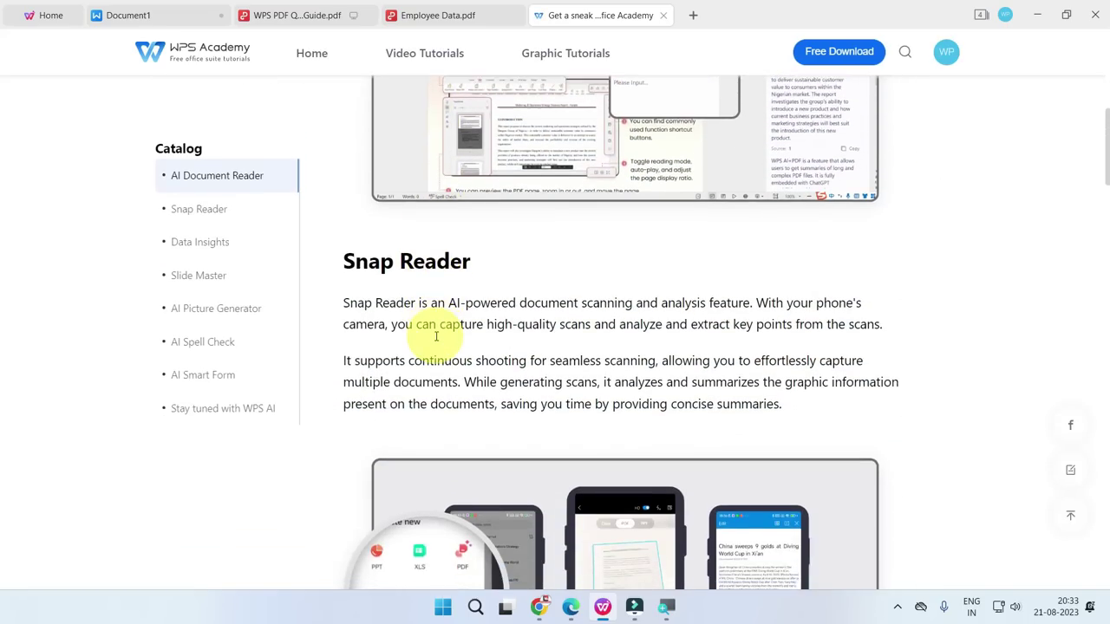
{"action": "scroll", "coordinate": [433, 342], "scroll_direction": "down", "scroll_amount": 2}
{"action": "scroll", "coordinate": [722, 440], "scroll_direction": "down", "scroll_amount": 4}
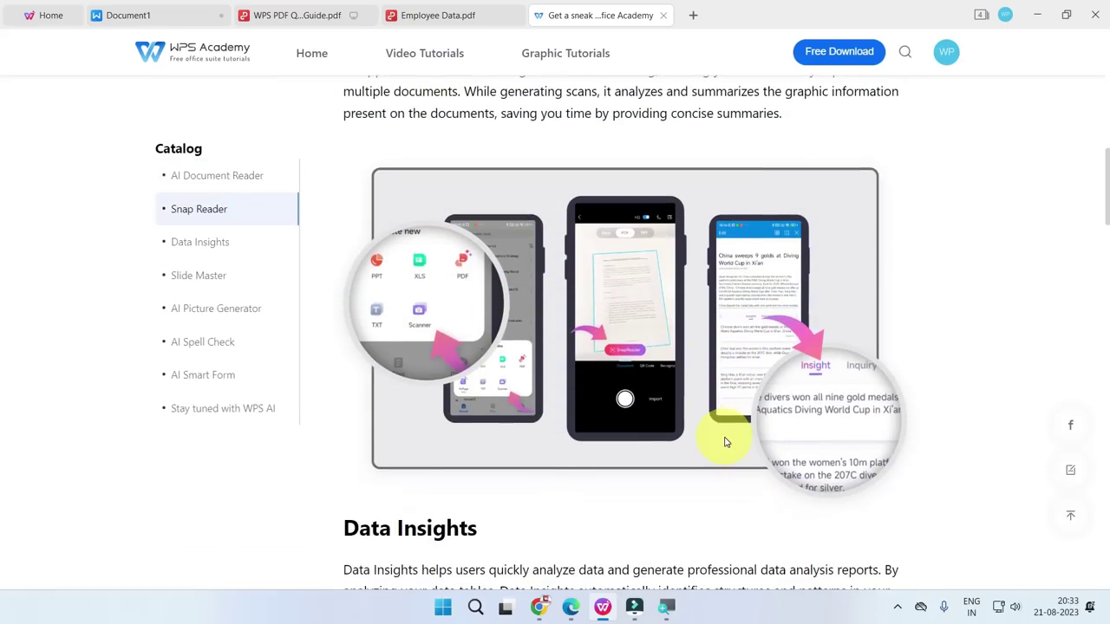
{"action": "scroll", "coordinate": [723, 434], "scroll_direction": "down", "scroll_amount": 1}
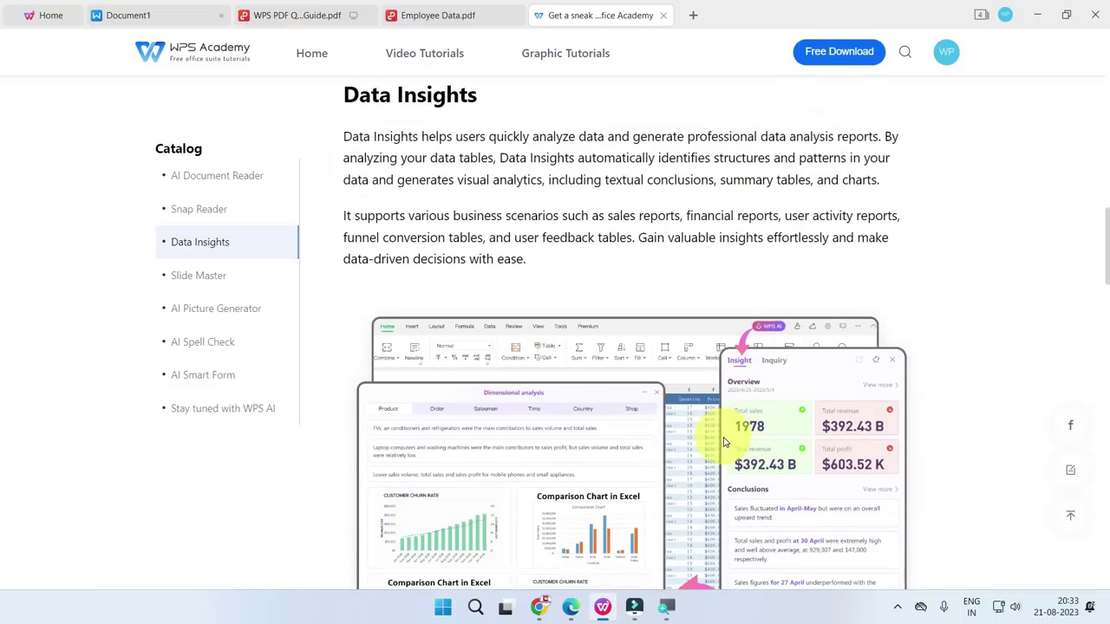
{"action": "scroll", "coordinate": [737, 442], "scroll_direction": "down", "scroll_amount": 2}
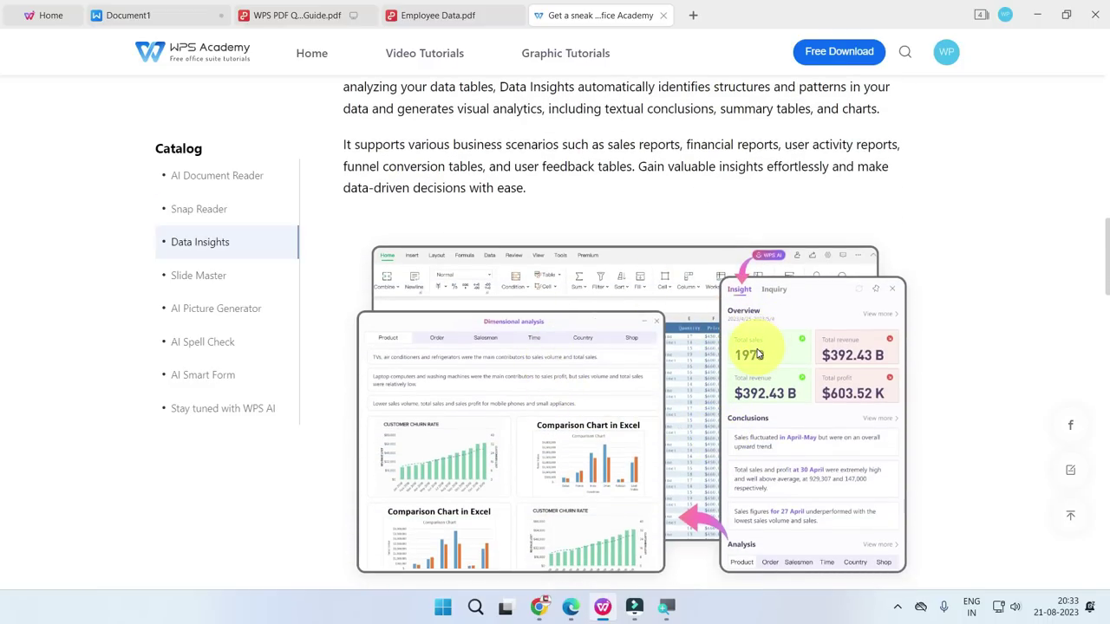
{"action": "scroll", "coordinate": [695, 242], "scroll_direction": "down", "scroll_amount": 2}
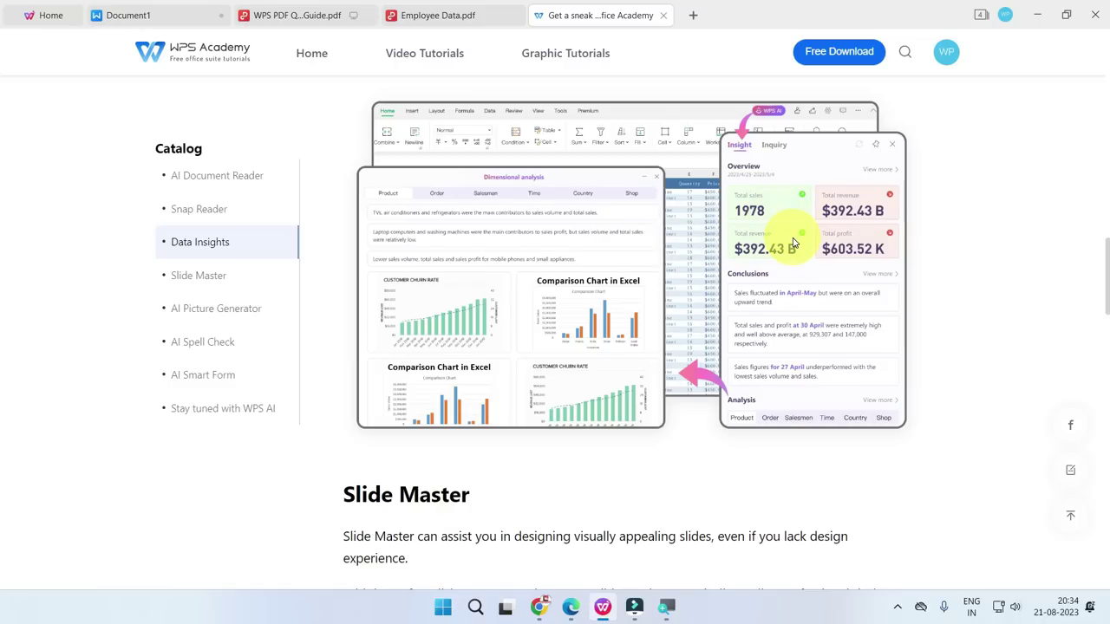
{"action": "scroll", "coordinate": [793, 243], "scroll_direction": "down", "scroll_amount": 2}
{"action": "scroll", "coordinate": [793, 243], "scroll_direction": "down", "scroll_amount": 3}
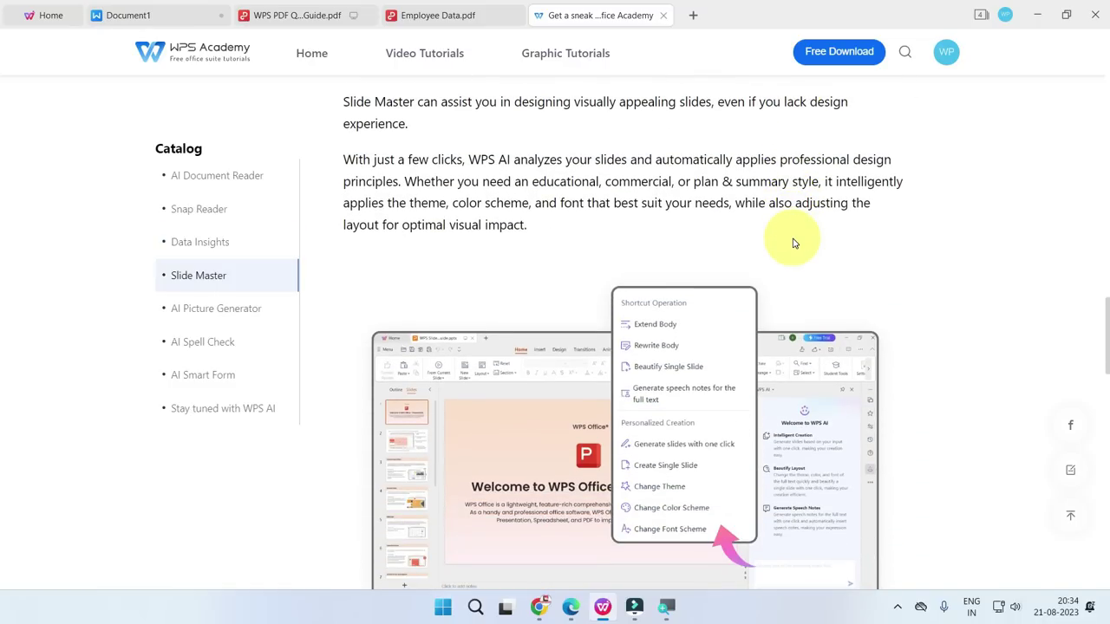
{"action": "scroll", "coordinate": [792, 242], "scroll_direction": "down", "scroll_amount": 1}
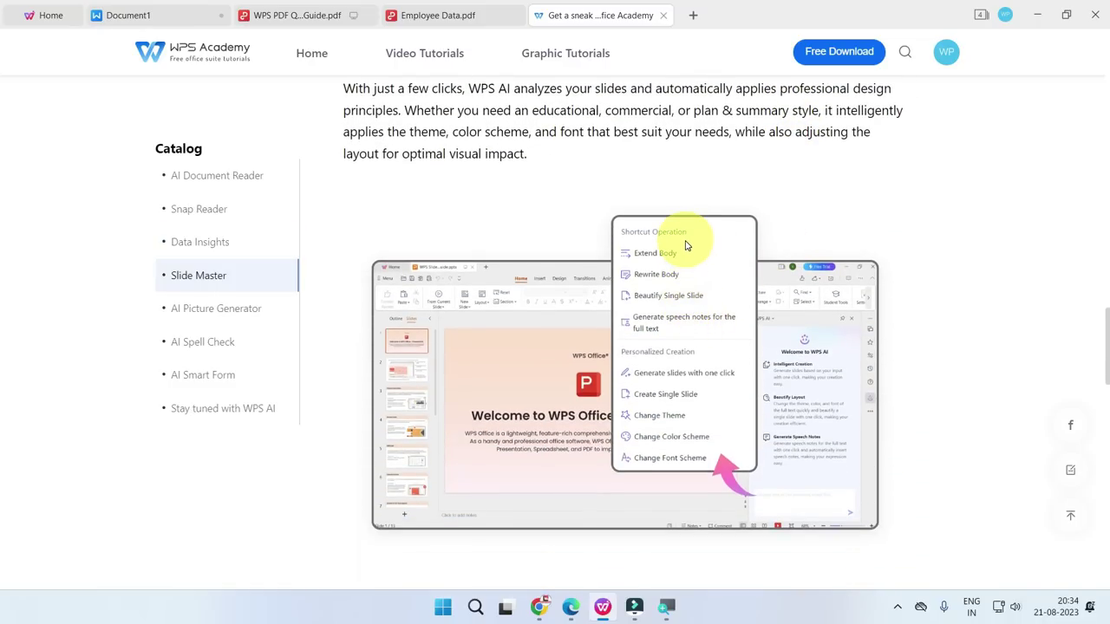
{"action": "scroll", "coordinate": [669, 397], "scroll_direction": "down", "scroll_amount": 7}
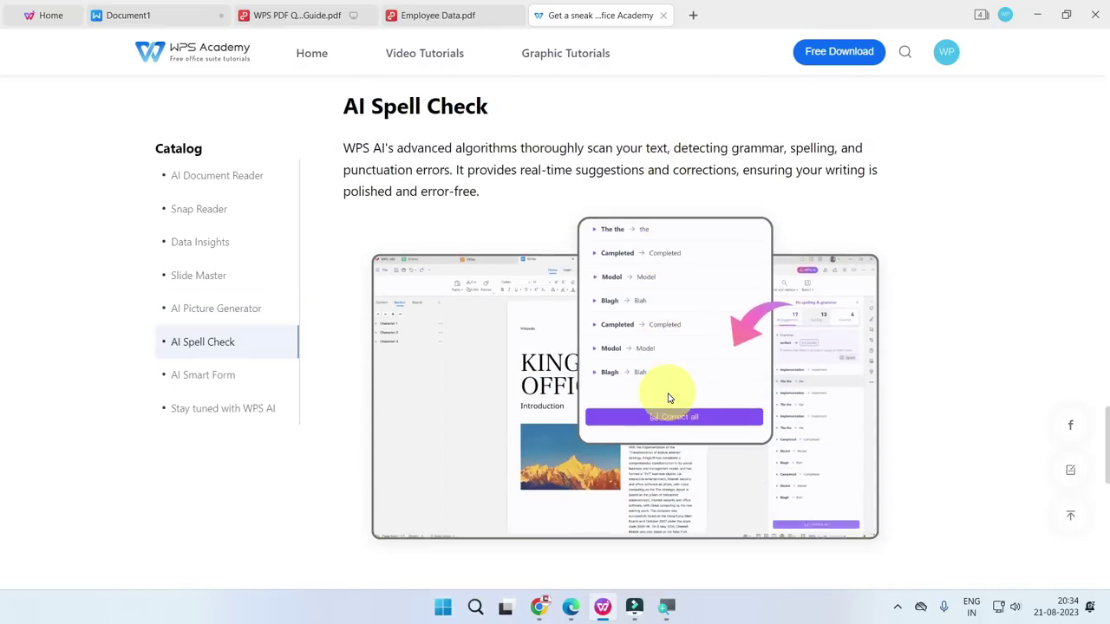
{"action": "scroll", "coordinate": [669, 397], "scroll_direction": "down", "scroll_amount": 2}
{"action": "scroll", "coordinate": [668, 397], "scroll_direction": "down", "scroll_amount": 2}
{"action": "scroll", "coordinate": [668, 397], "scroll_direction": "down", "scroll_amount": 2}
{"action": "scroll", "coordinate": [668, 397], "scroll_direction": "down", "scroll_amount": 2}
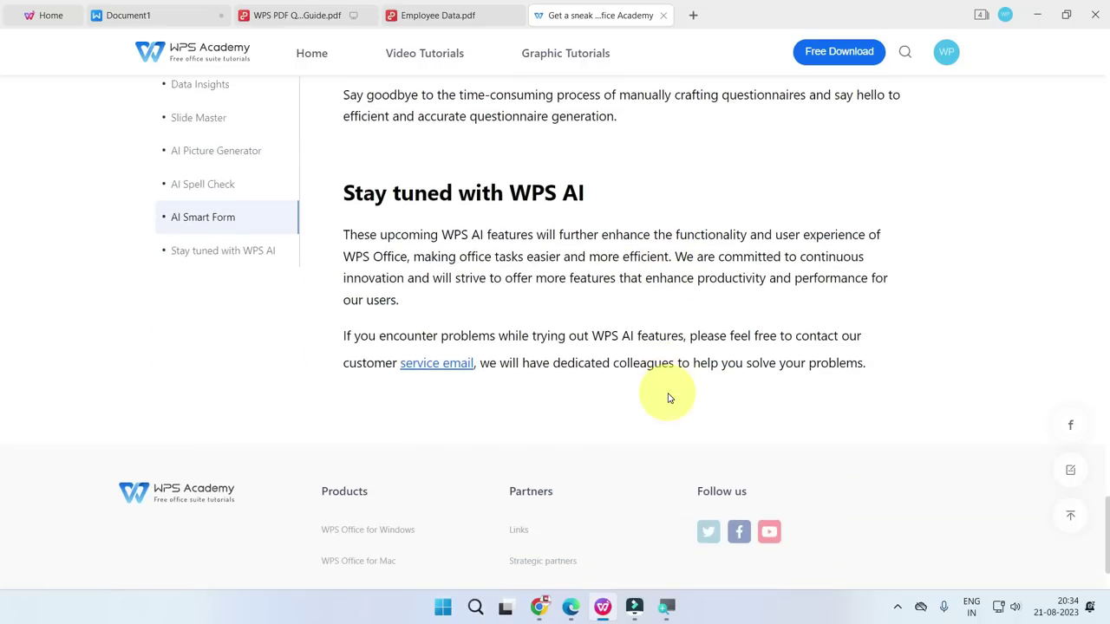